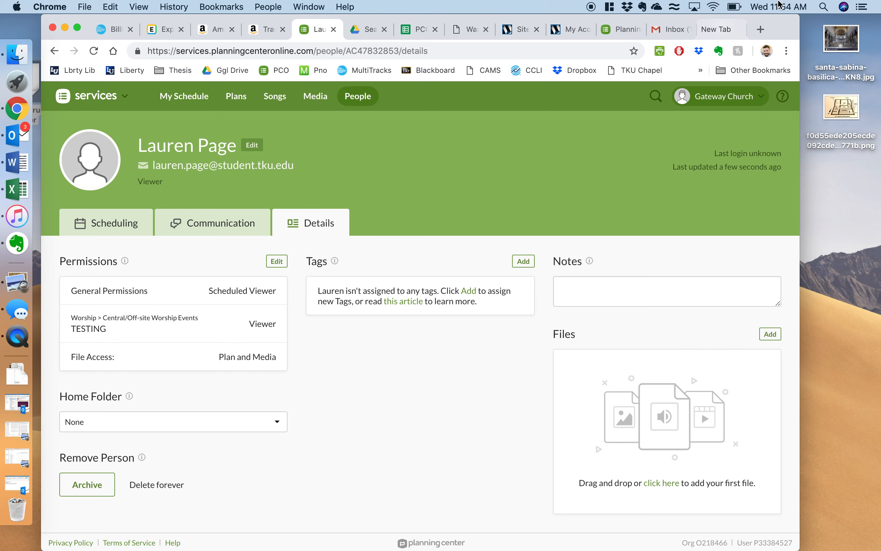
# Step: Drag the blank New Tab out of Chrome into a separate window
pyautogui.moveTo(715, 29); pyautogui.dragTo(761, 237)
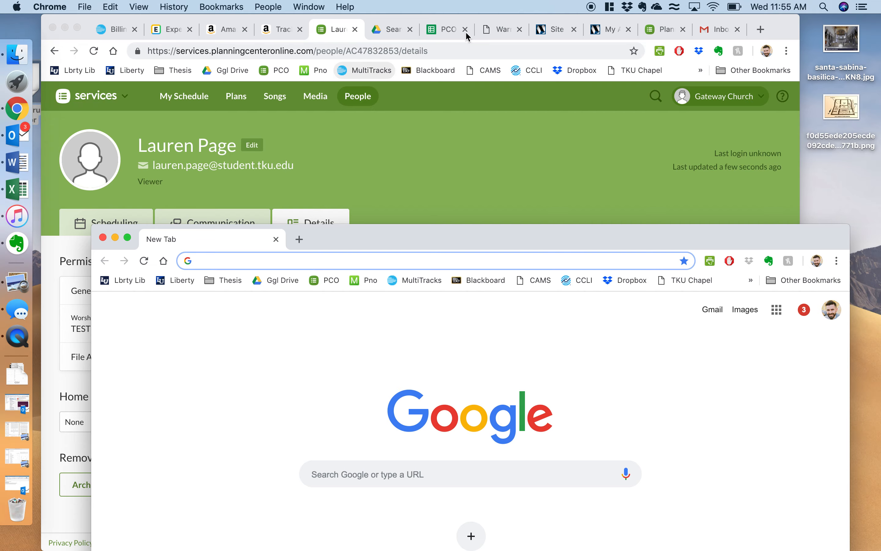
# Step: Switch to the PCO Song Migration spreadsheet, scan its song rows, then open Finder
pyautogui.click(443, 30)
pyautogui.click(443, 31)
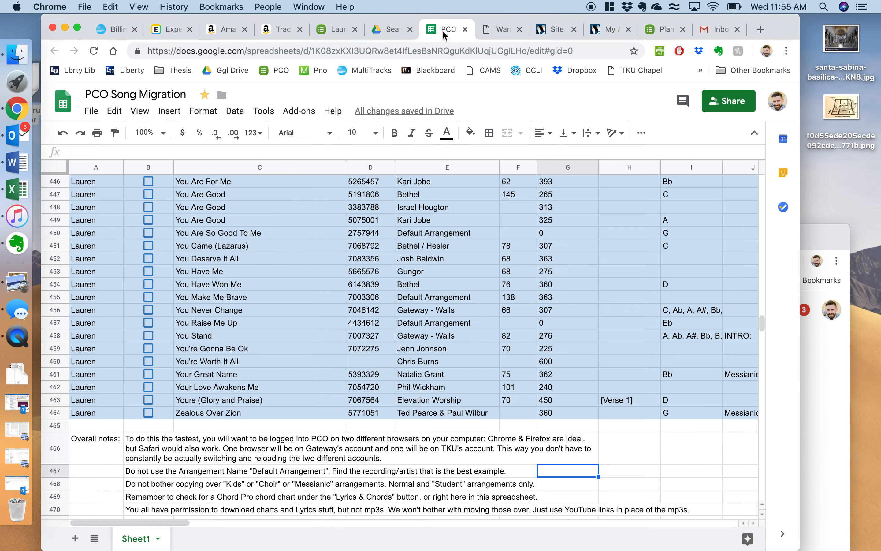
pyautogui.scroll(5, 365, 318)
pyautogui.scroll(20, 364, 318)
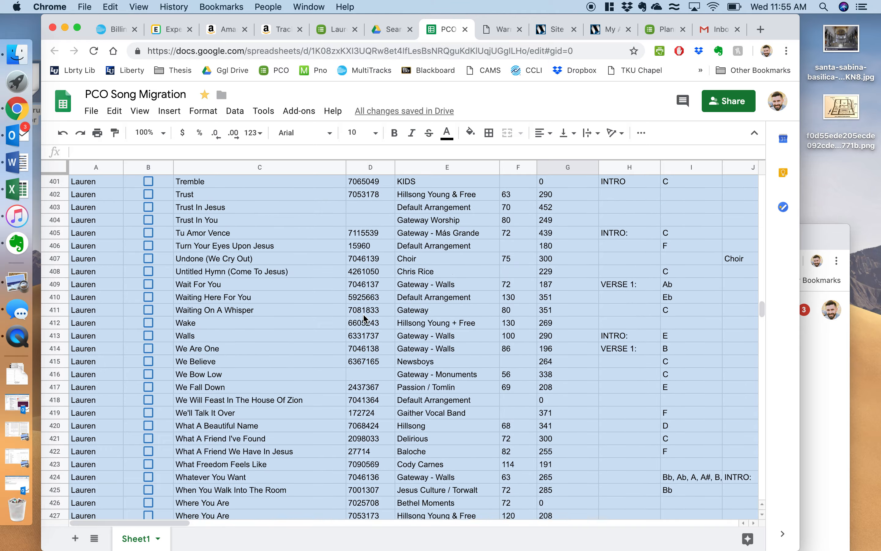
pyautogui.scroll(20, 364, 318)
pyautogui.scroll(-10, 364, 319)
pyautogui.scroll(1, 364, 318)
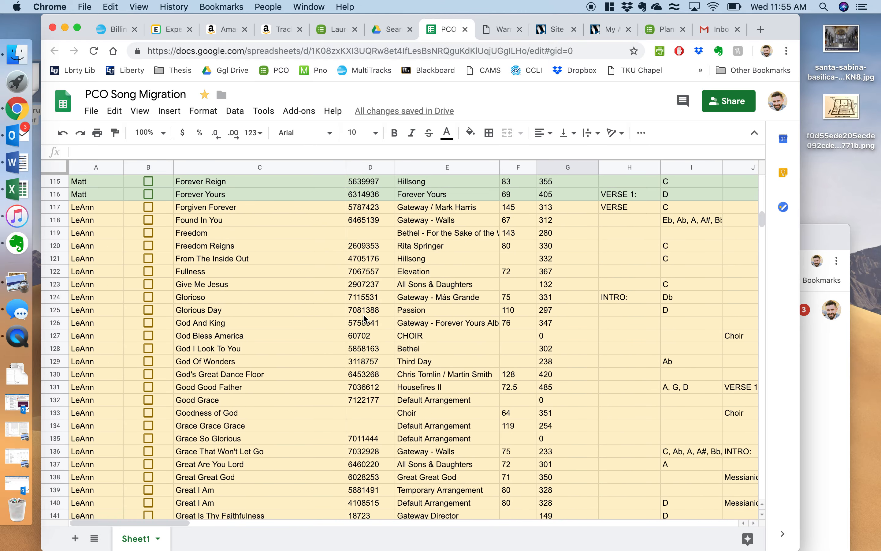
pyautogui.scroll(-1, 364, 318)
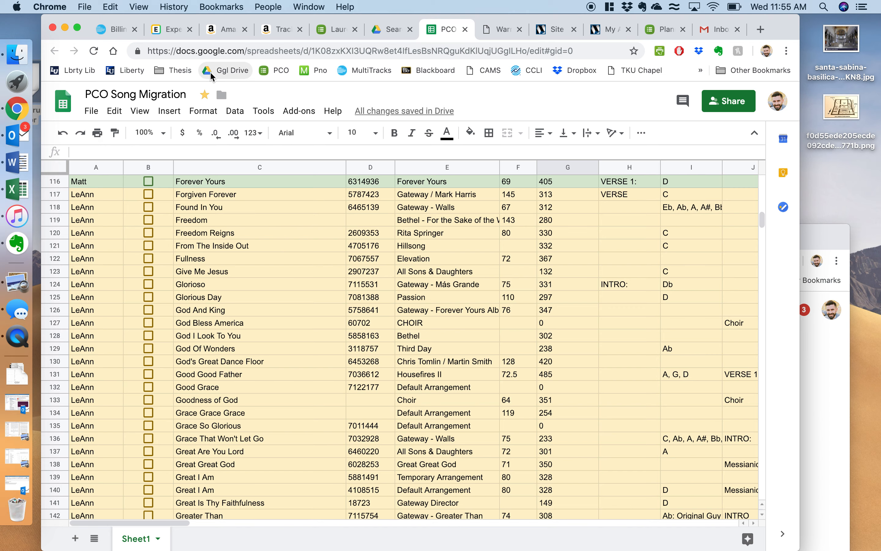
pyautogui.click(17, 54)
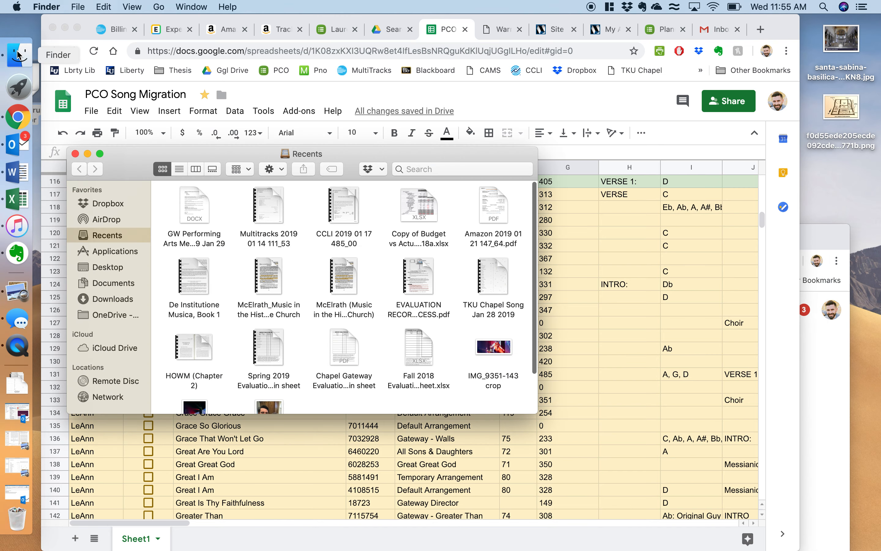
# Step: Move all 12 Downloads files to the Trash and shift the new-tab Chrome window left
pyautogui.click(126, 306)
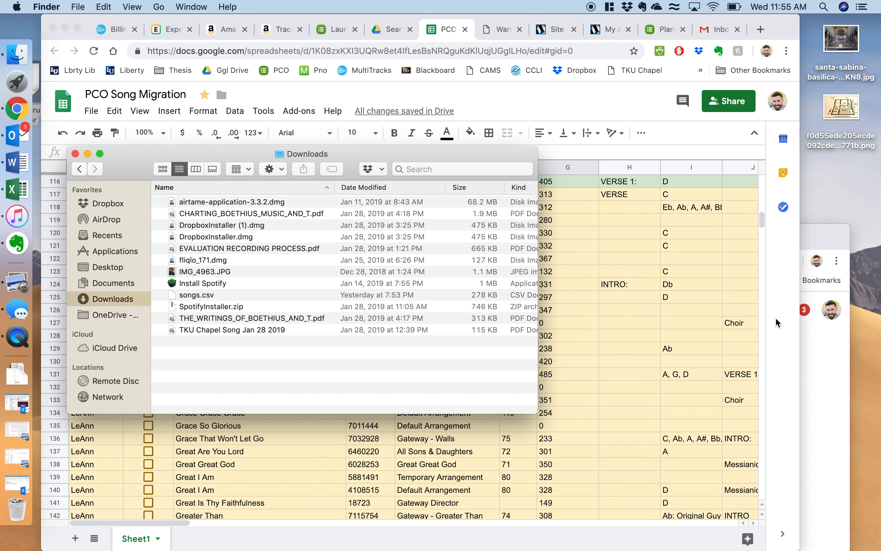
pyautogui.click(274, 331)
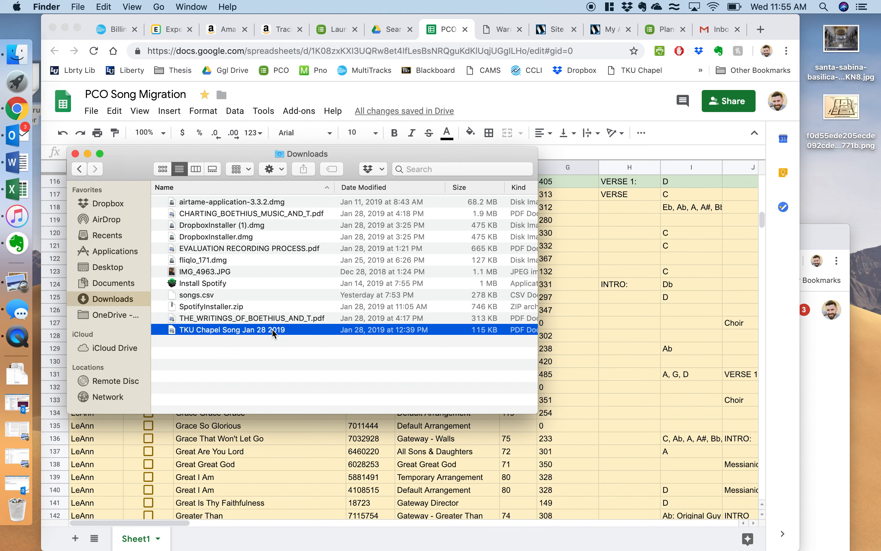
pyautogui.keyDown('shift'); pyautogui.click(215, 207); pyautogui.keyUp('shift')
pyautogui.rightClick(215, 206)
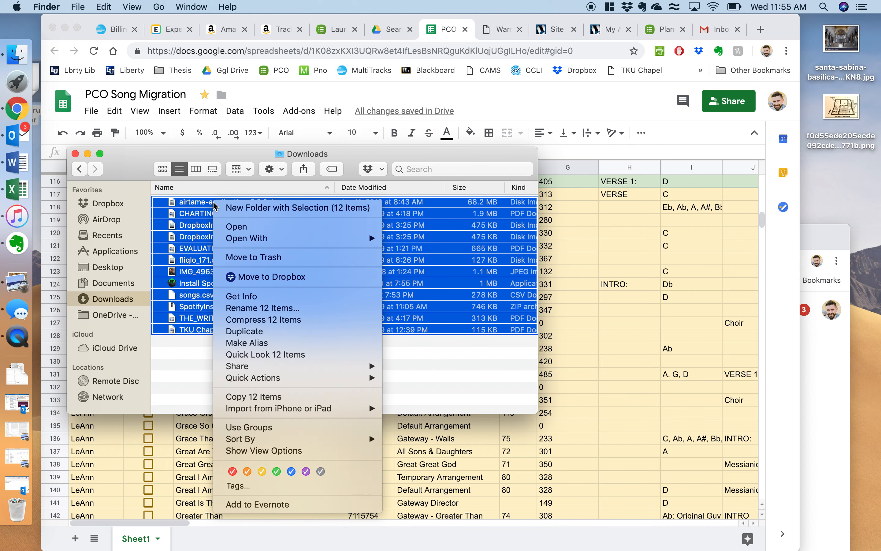
pyautogui.click(252, 259)
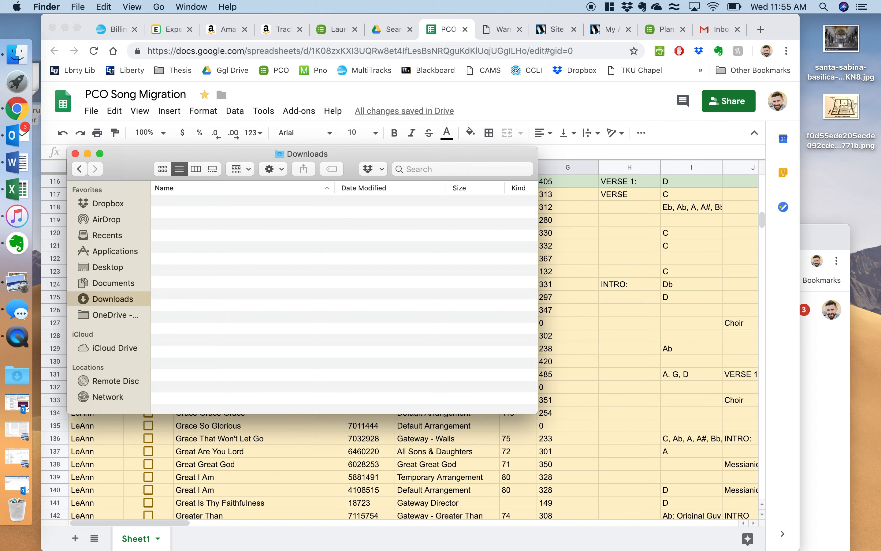
pyautogui.click(825, 237)
pyautogui.moveTo(768, 232); pyautogui.dragTo(0, 328)
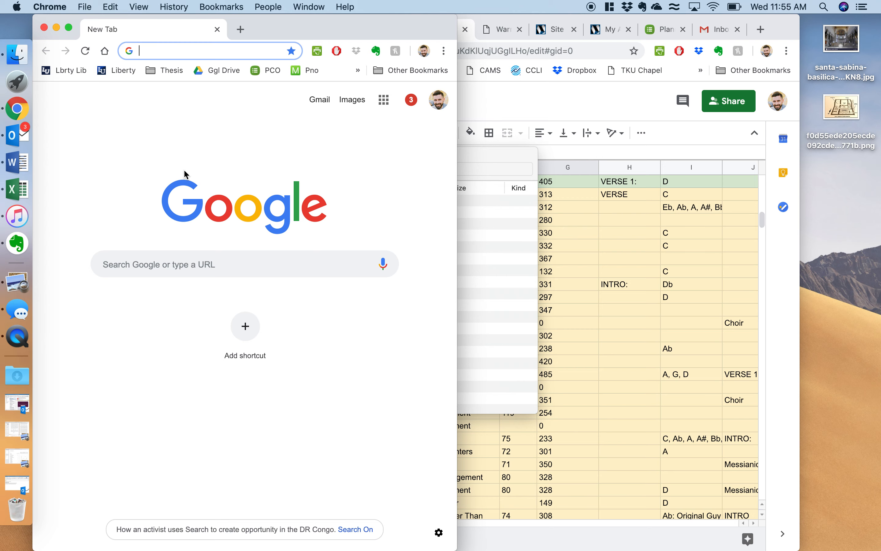
# Step: Launch Safari through Spotlight search
pyautogui.press('super+space')
pyautogui.write('safari')
pyautogui.press('Return')
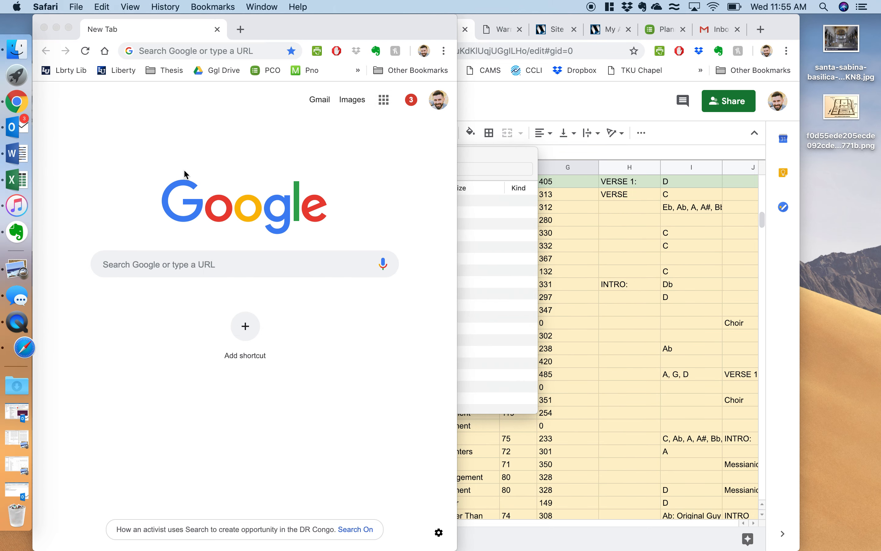
# Step: Snap Safari to the right half and load planningcenteronline.com
pyautogui.moveTo(239, 26); pyautogui.dragTo(878, 282)
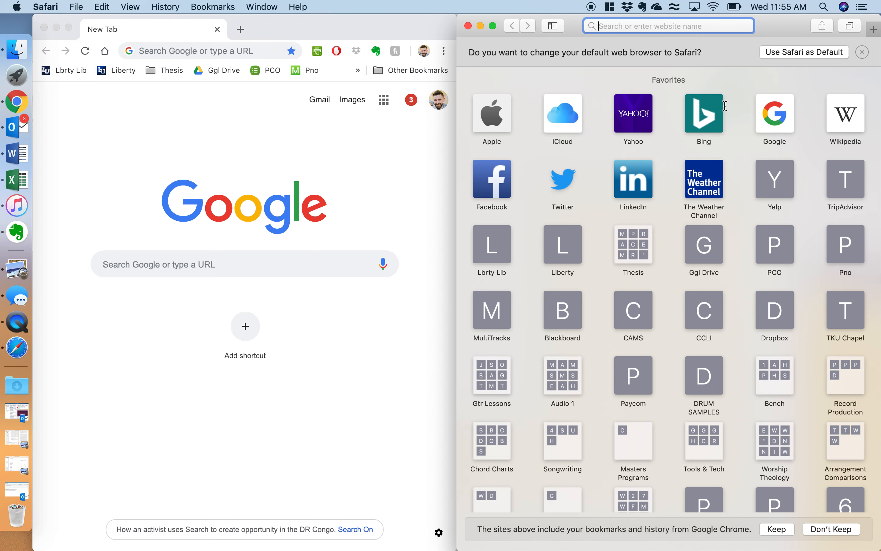
pyautogui.write('pl')
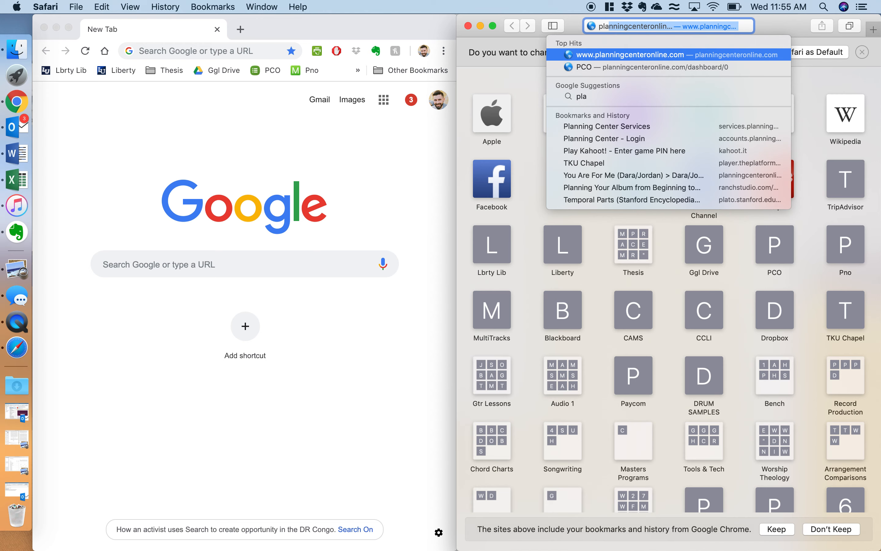
pyautogui.write('a')
pyautogui.press('Return')
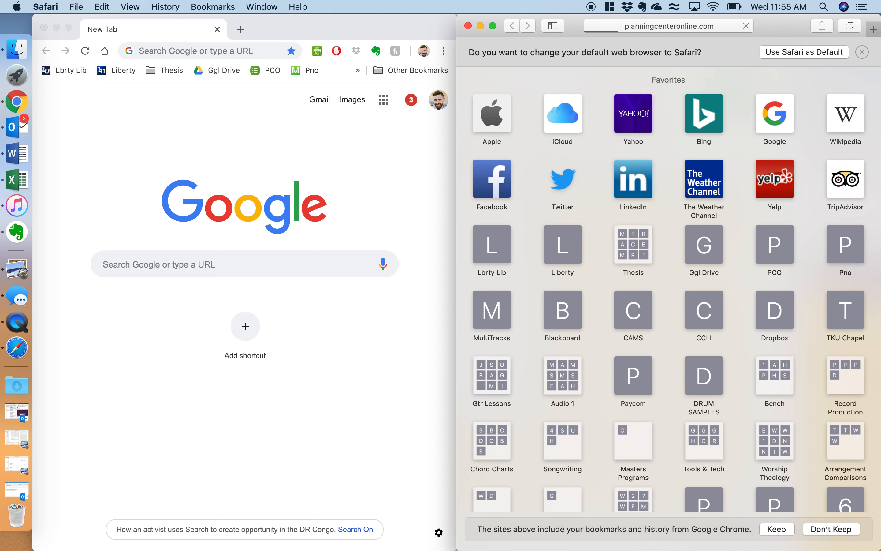
# Step: Dismiss the default-browser prompt and log into Planning Center in Safari with saved credentials
pyautogui.click(862, 52)
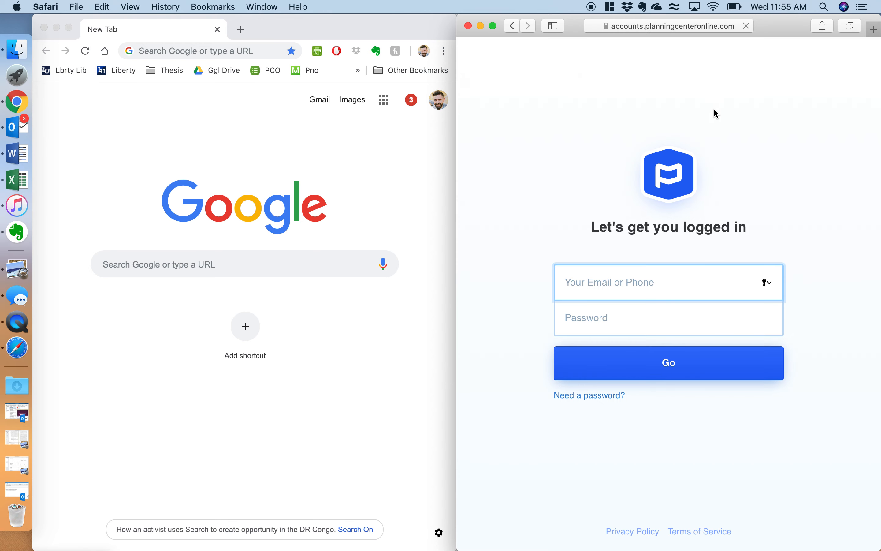
pyautogui.write('co')
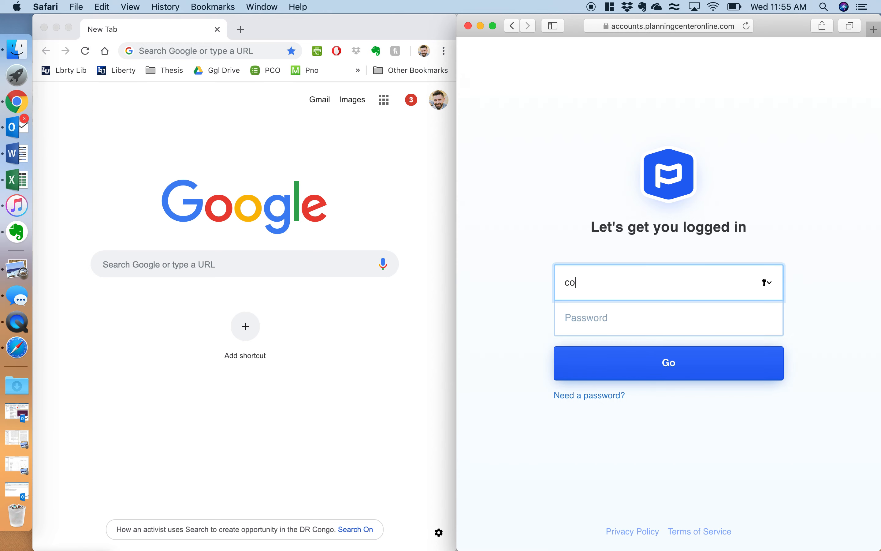
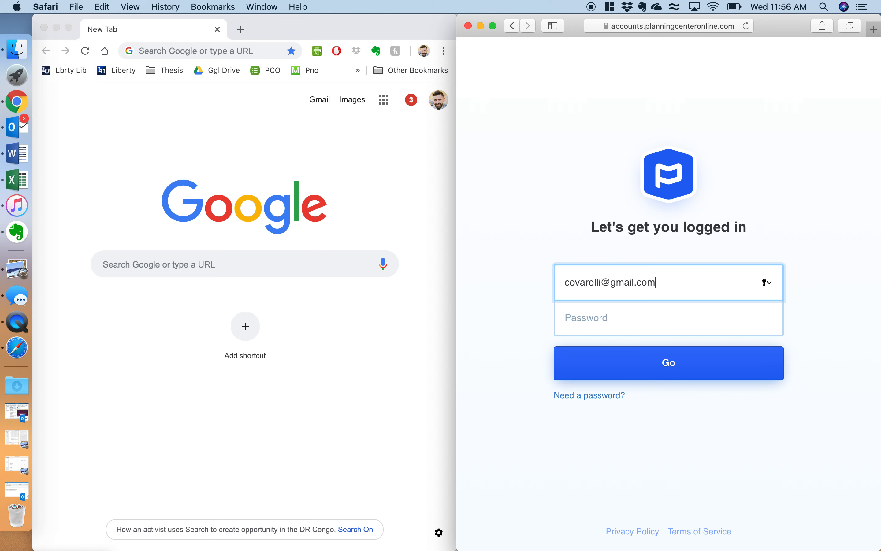
pyautogui.press('Tab')
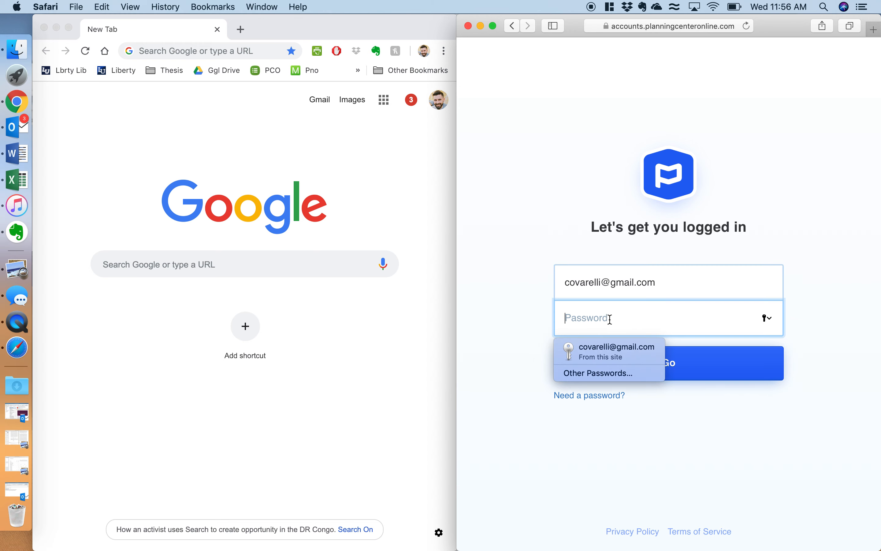
pyautogui.click(597, 355)
pyautogui.click(646, 366)
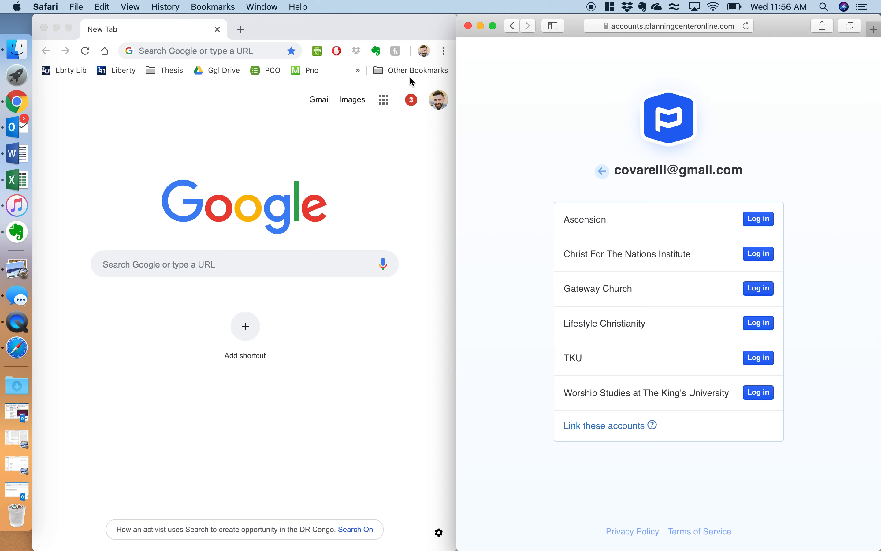
# Step: Open Planning Center in Chrome, log into TKU, check linked accounts, and open Gateway's Songs
pyautogui.click(330, 30)
pyautogui.click(273, 74)
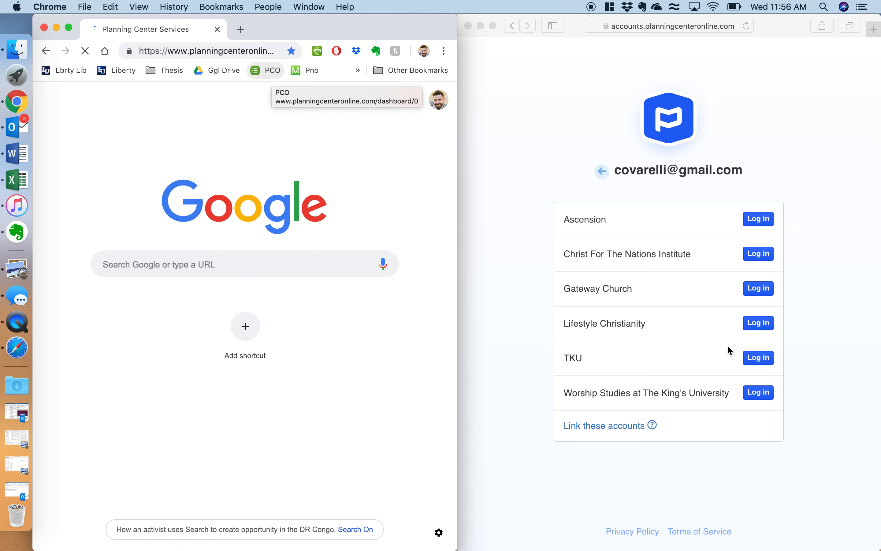
pyautogui.click(759, 358)
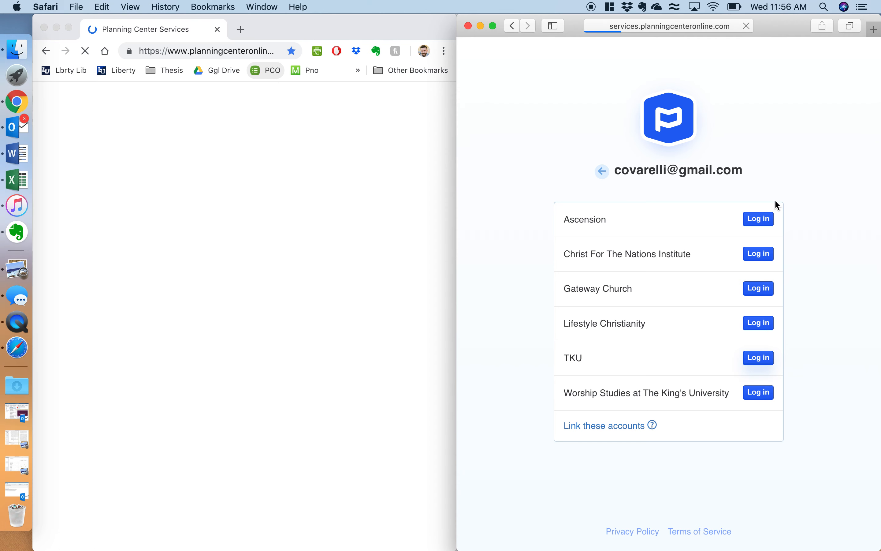
pyautogui.click(403, 96)
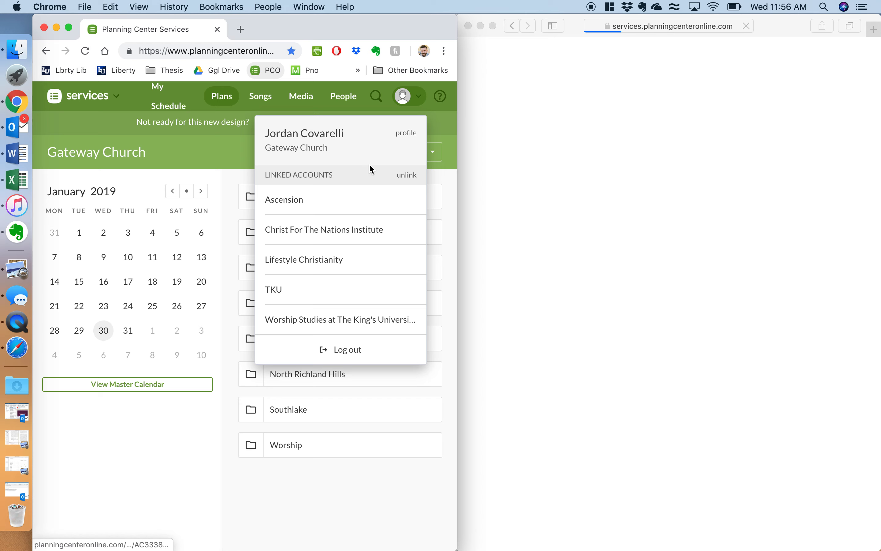
pyautogui.click(238, 157)
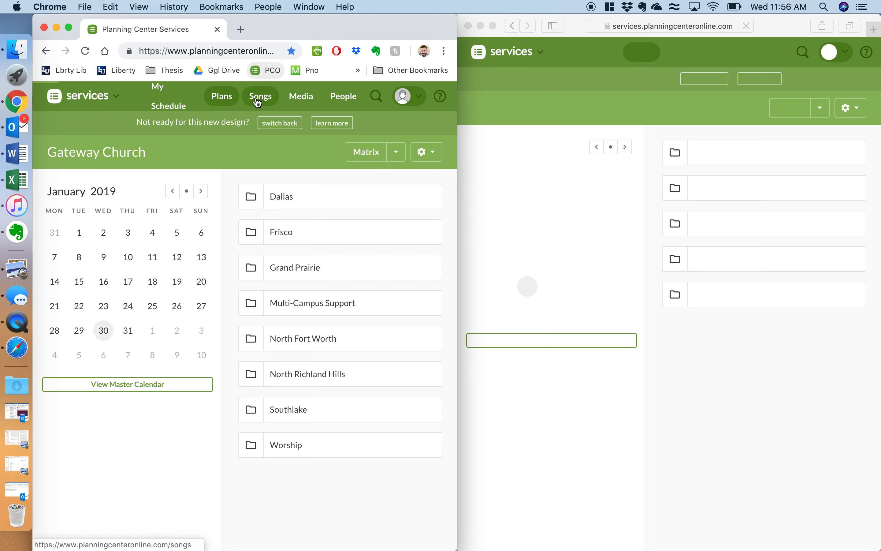
pyautogui.click(257, 102)
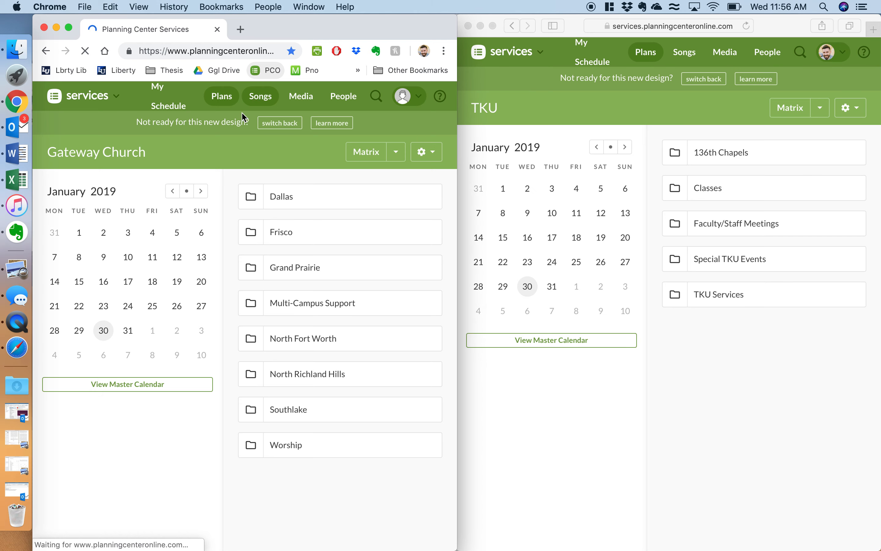
# Step: Open System Preferences' Dock settings via Spotlight
pyautogui.press('super+space')
pyautogui.write('sys')
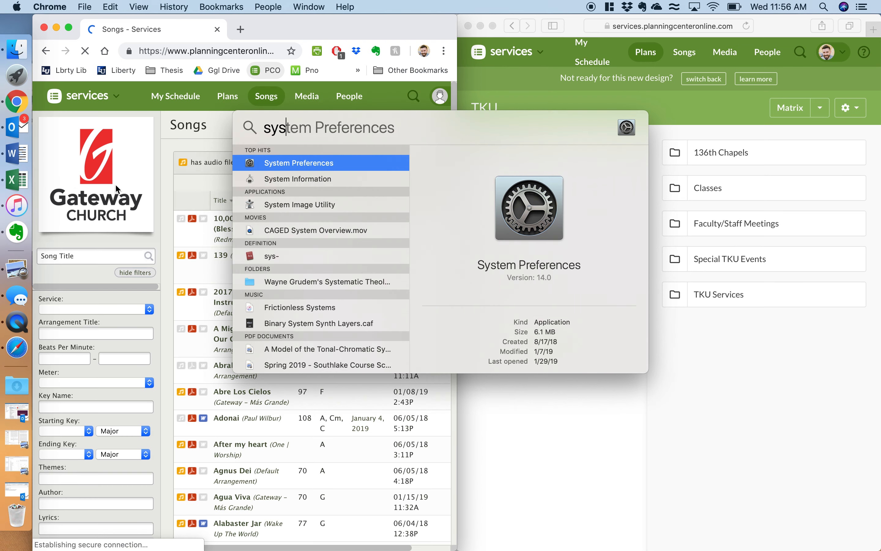
pyautogui.click(292, 159)
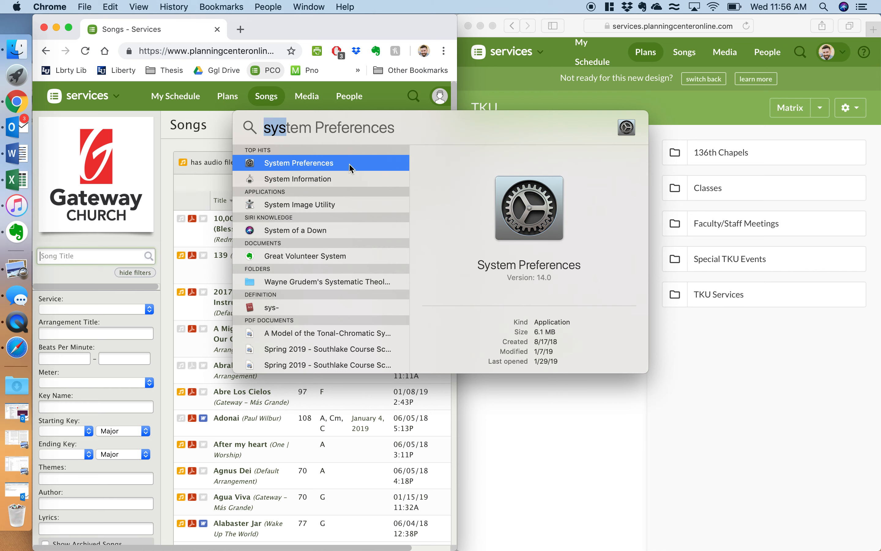
pyautogui.doubleClick(298, 164)
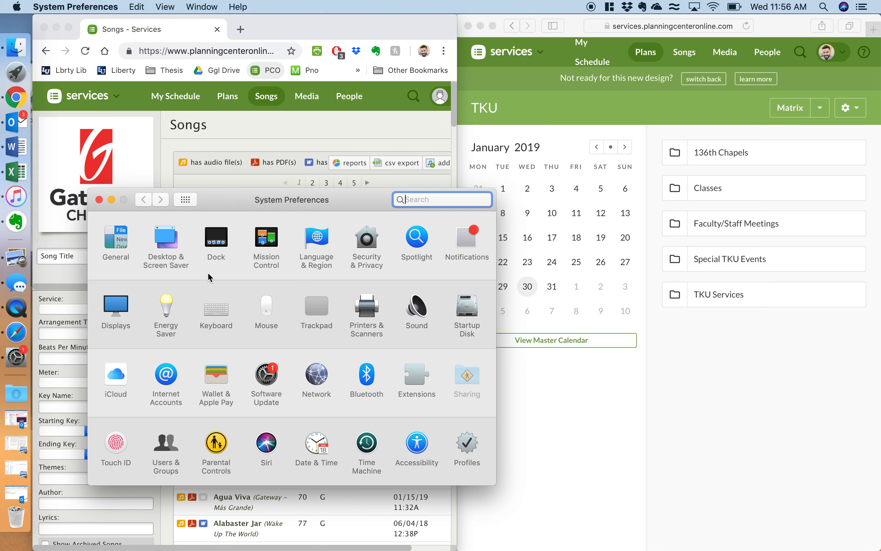
pyautogui.click(226, 241)
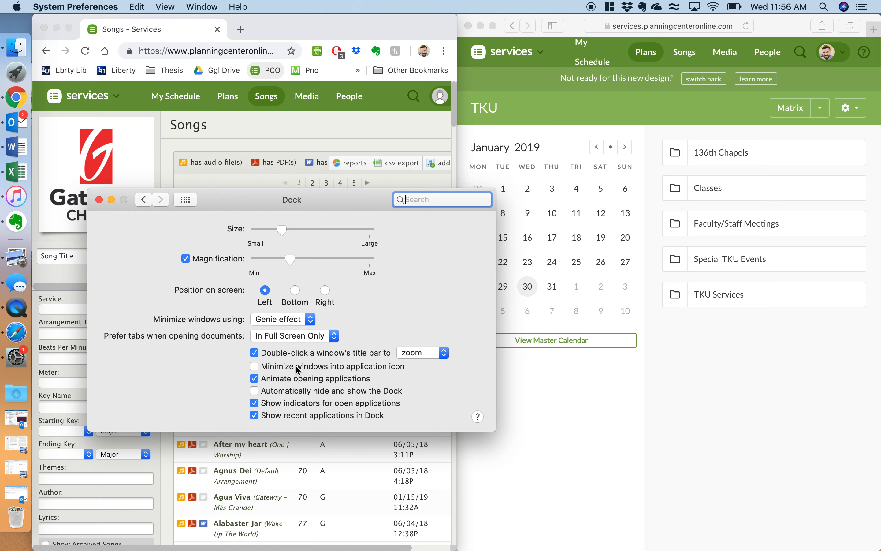
# Step: Leave Prefer tabs at In Full Screen Only and the minimize effect unchanged, then close Dock settings
pyautogui.click(316, 337)
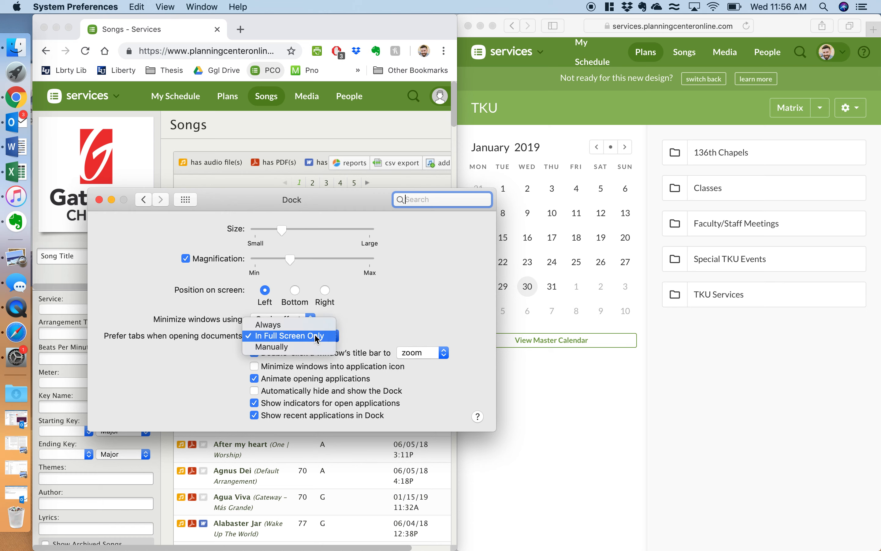
pyautogui.click(316, 337)
pyautogui.click(269, 321)
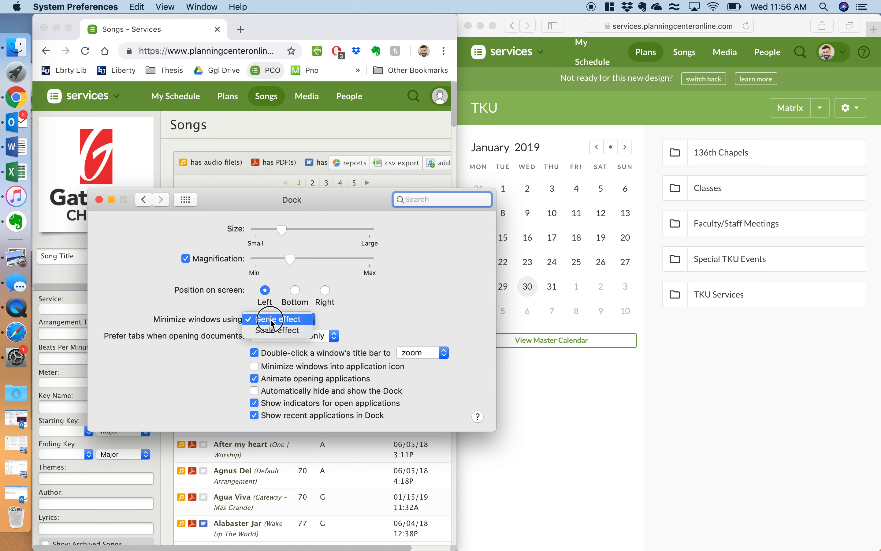
pyautogui.click(178, 302)
pyautogui.click(99, 200)
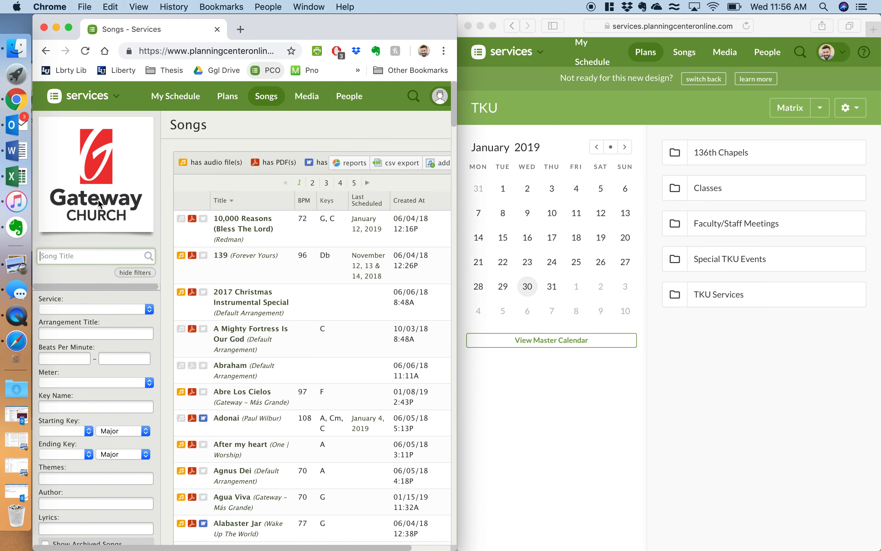
# Step: Open TKU's Songs library in Safari, peek at the spreadsheet in Mission Control, return to Safari
pyautogui.click(692, 51)
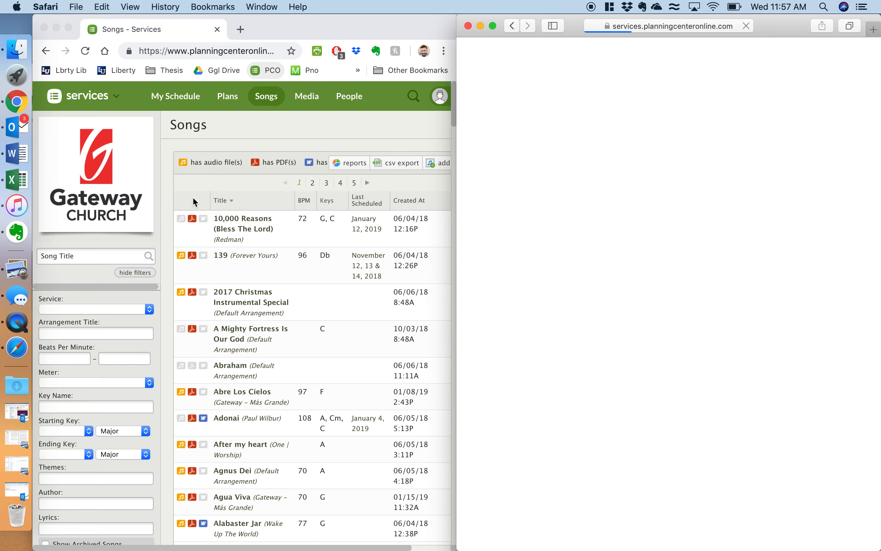
pyautogui.hotkey('ctrl', 'Up')
pyautogui.click(399, 308)
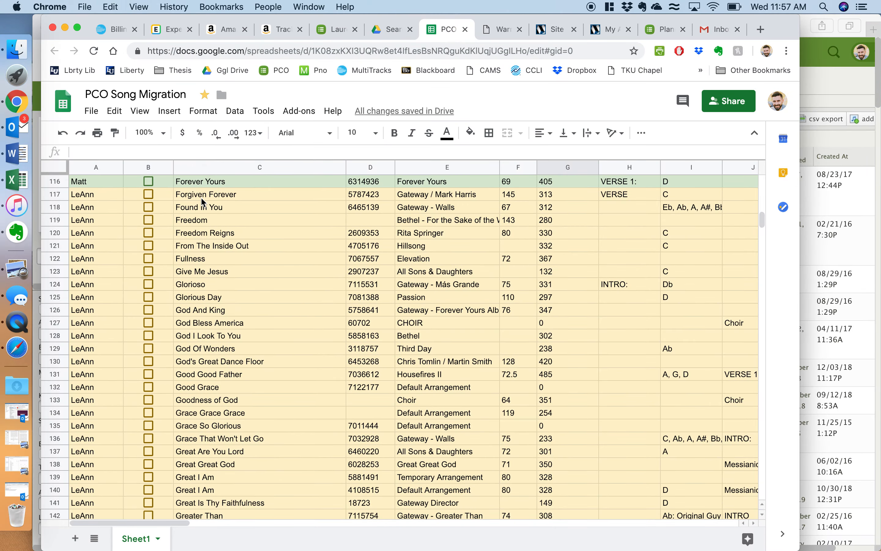
pyautogui.hotkey('ctrl', 'Up')
pyautogui.click(199, 209)
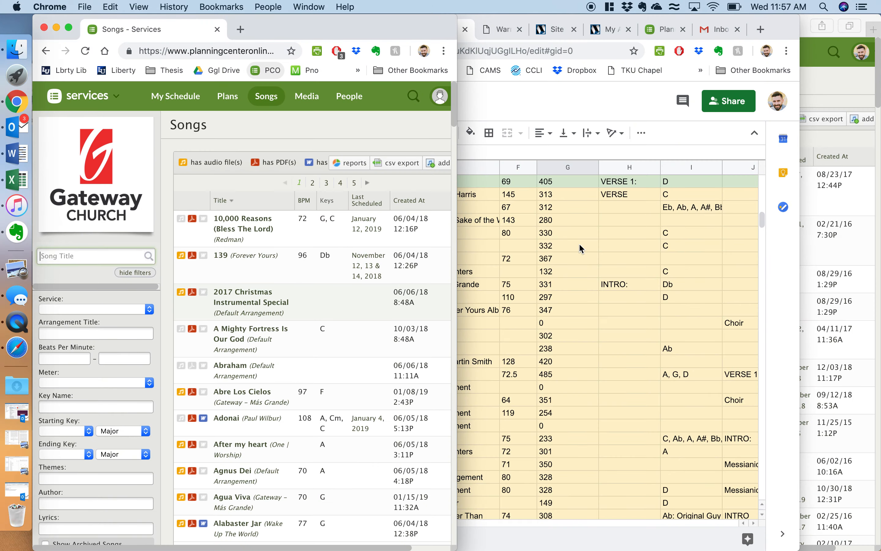
pyautogui.click(876, 198)
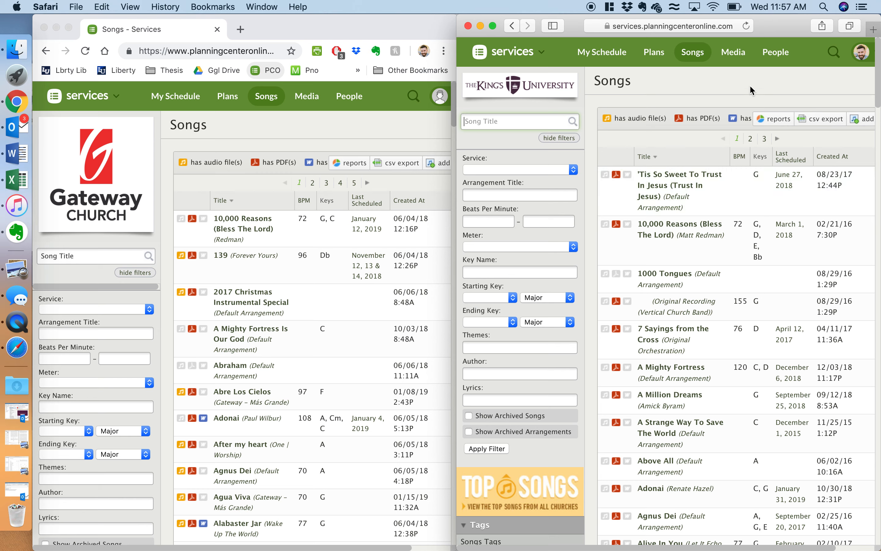
# Step: Search both TKU's and Gateway's libraries for 'forgiven' and open TKU's Forgiven Forever
pyautogui.write('forgiven')
pyautogui.press('Return')
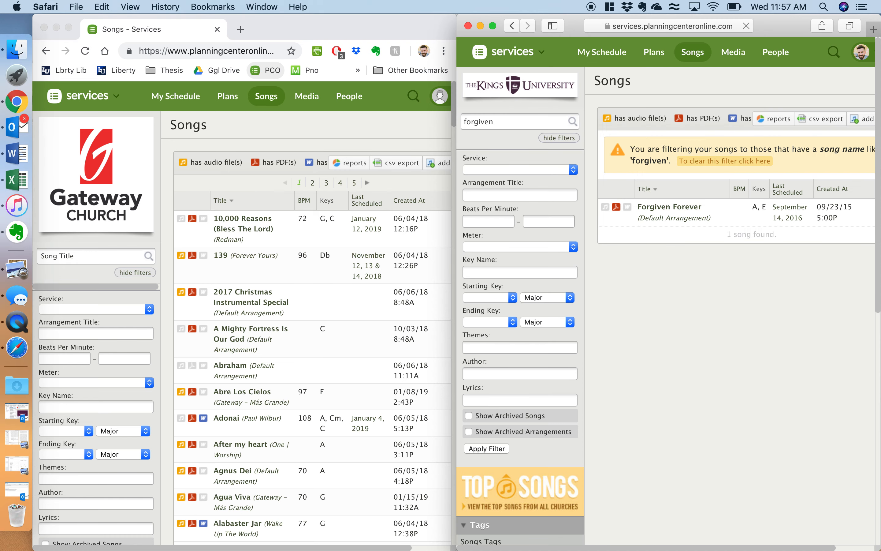
pyautogui.click(683, 222)
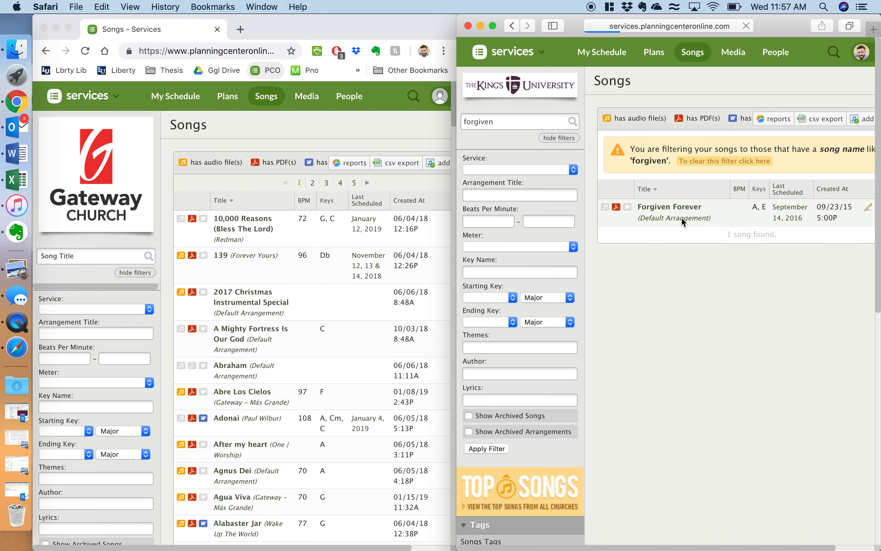
pyautogui.click(84, 257)
pyautogui.write('forgiven')
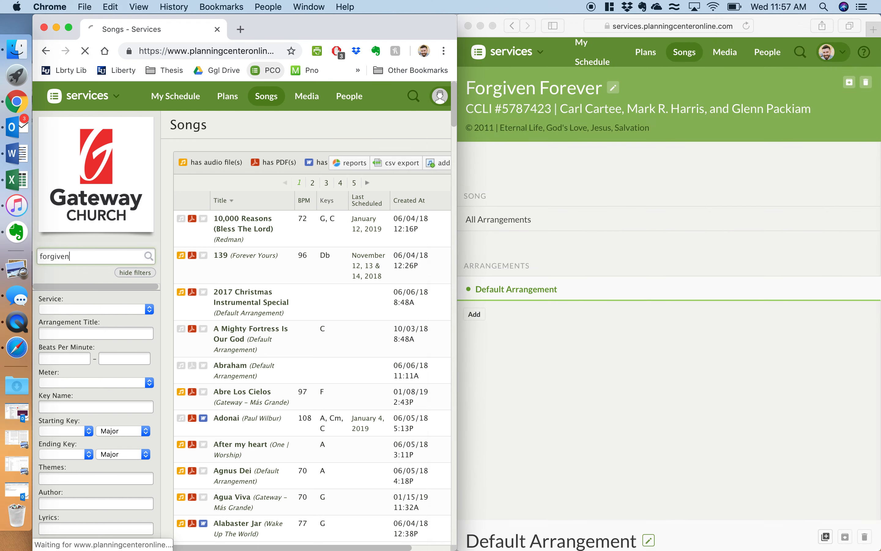
pyautogui.click(584, 151)
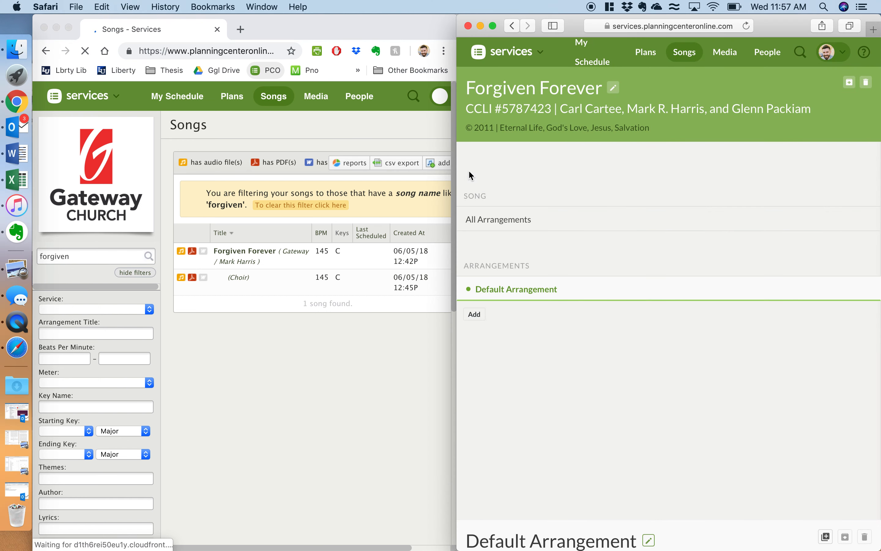
# Step: Rename the Default Arrangement to 'Gateway Church/Mark Harris' and open its Lyrics & Chords chart
pyautogui.click(543, 289)
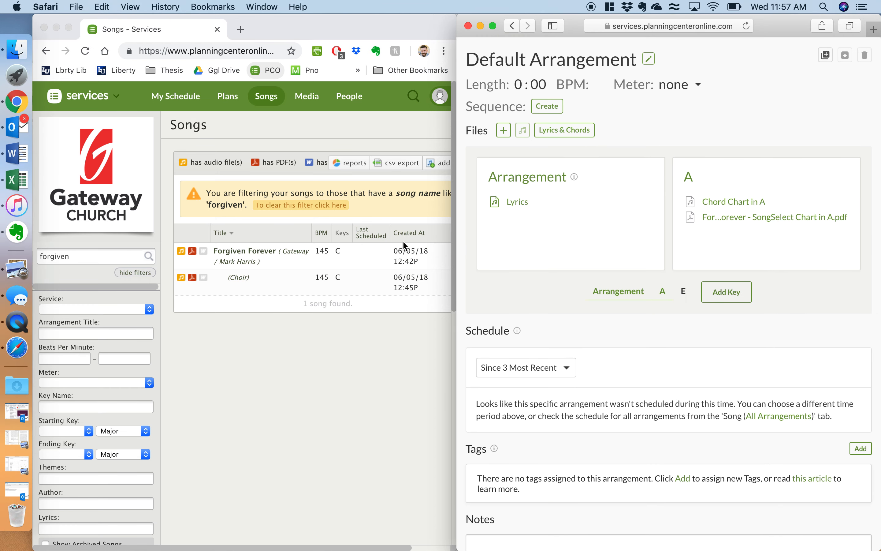
pyautogui.click(583, 58)
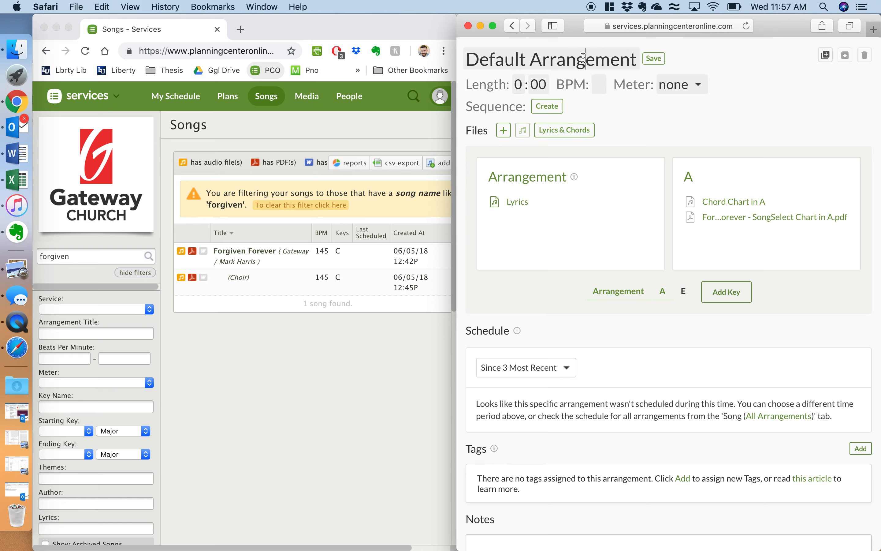
pyautogui.write('Gat')
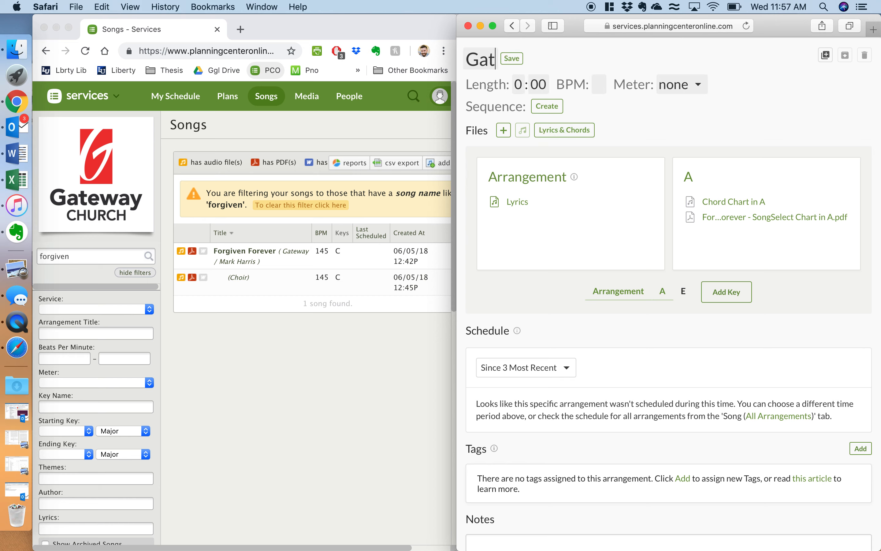
pyautogui.write('eway Church')
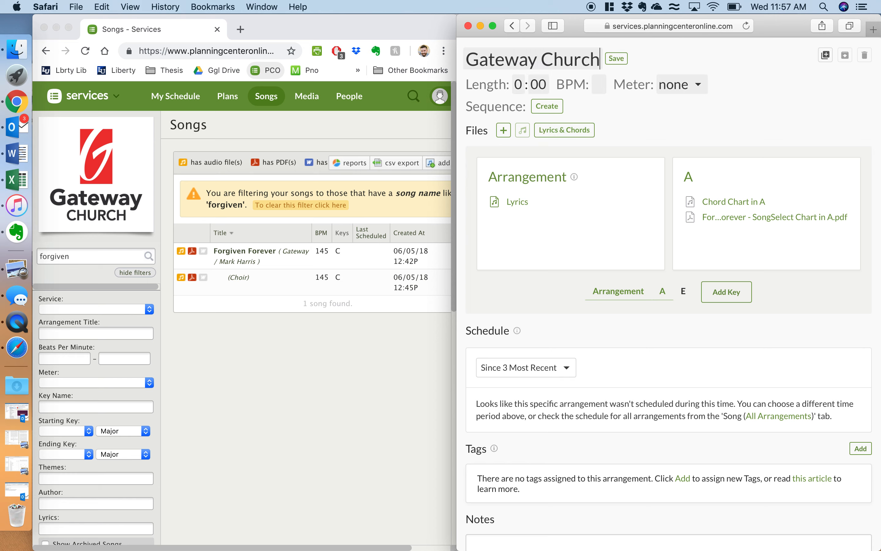
pyautogui.write('/Mark Harris')
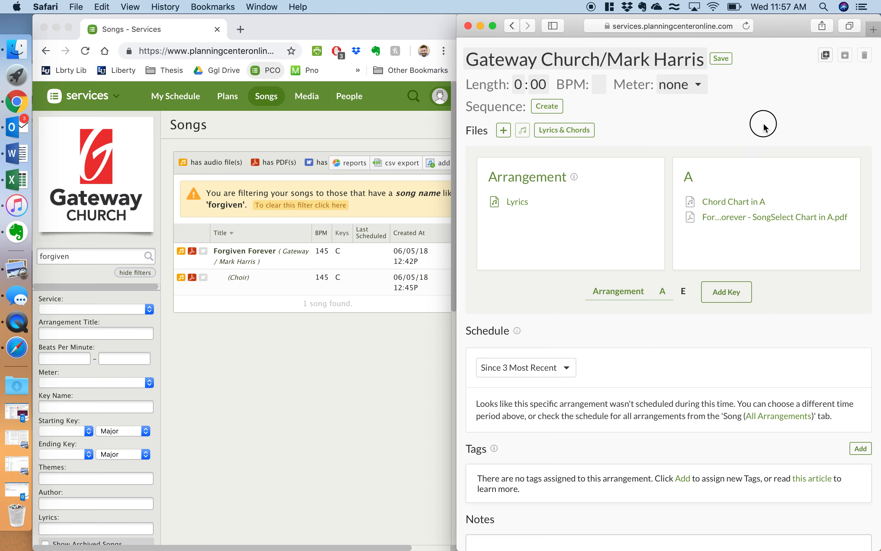
pyautogui.press('Return')
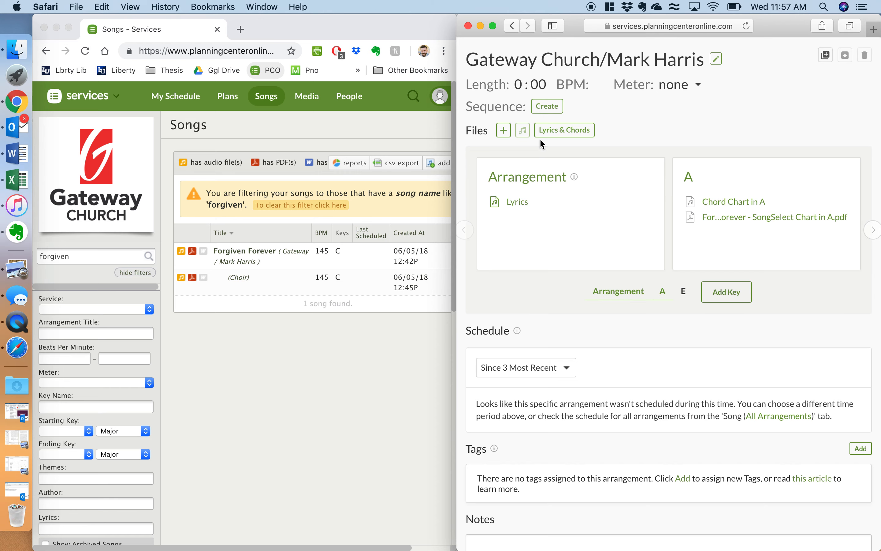
pyautogui.click(558, 135)
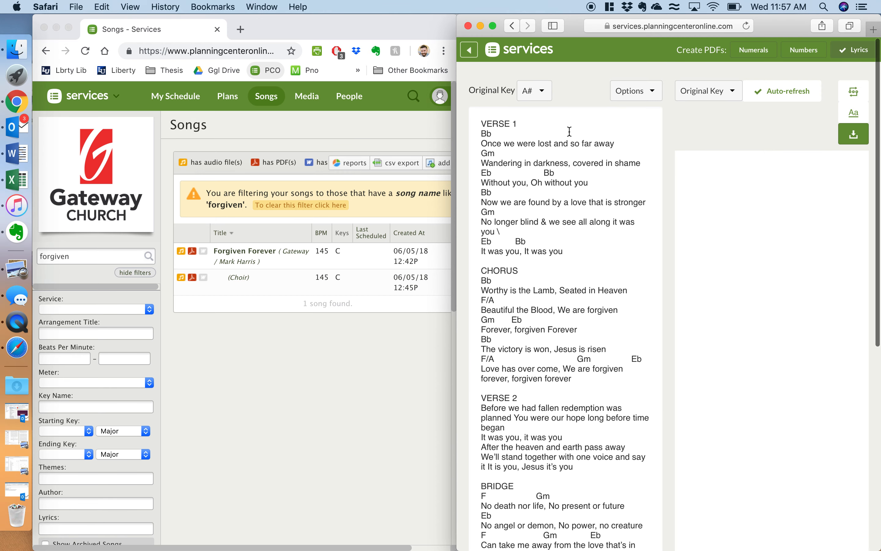
# Step: Open Gateway's Forgiven Forever song and fix a stray bracket after Bb in TKU's chart
pyautogui.click(297, 255)
pyautogui.click(301, 257)
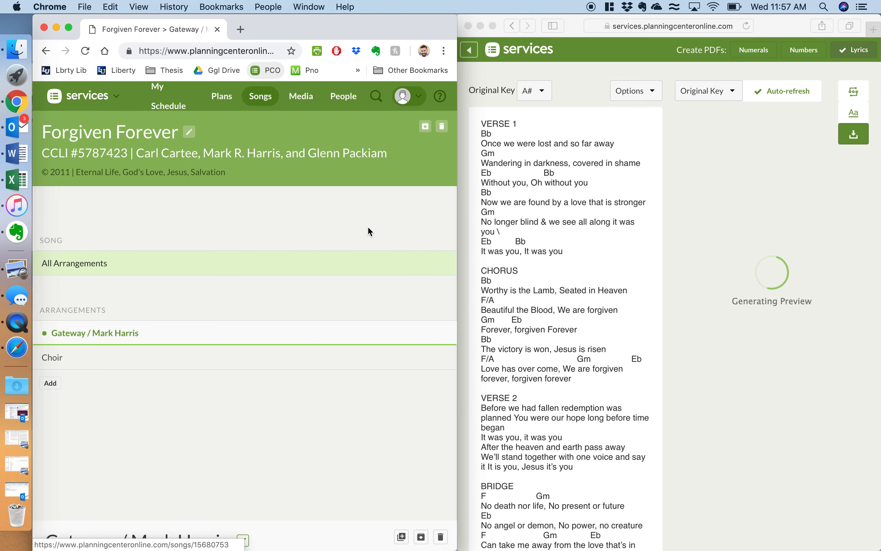
pyautogui.click(496, 135)
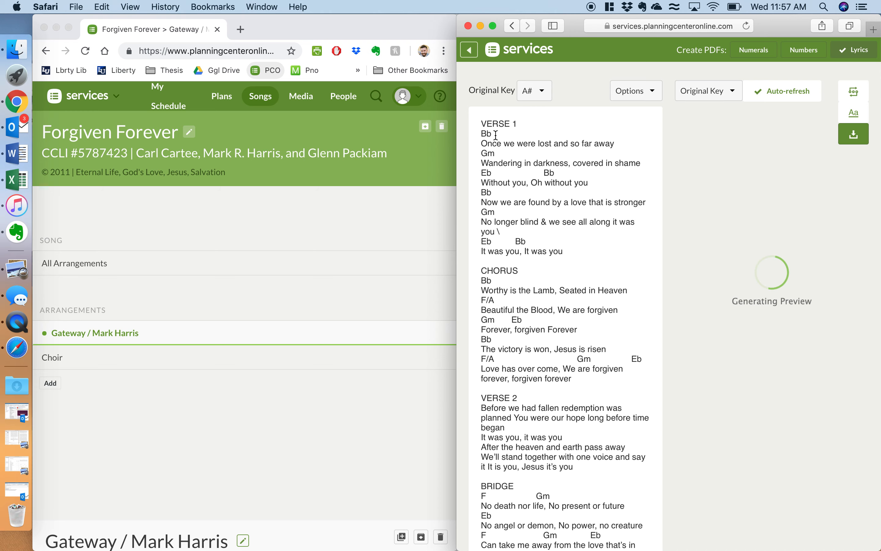
pyautogui.write(']')
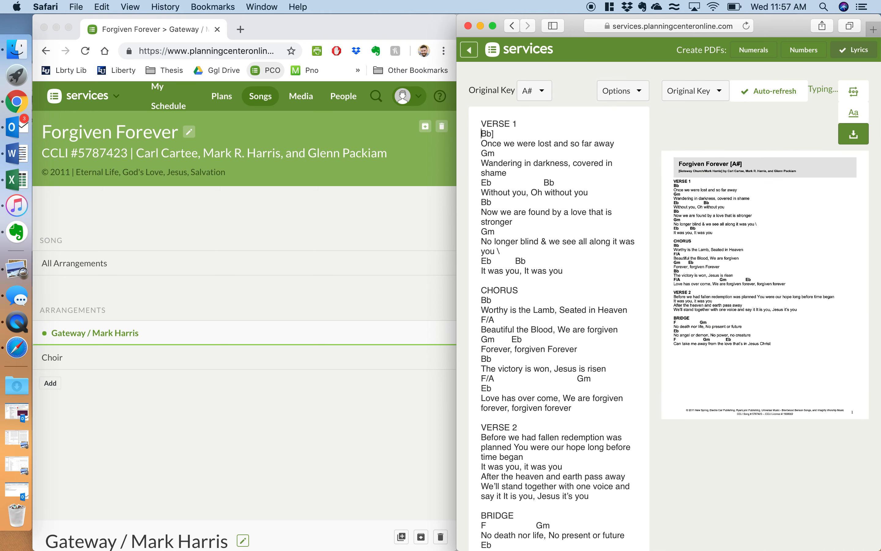
pyautogui.write('[')
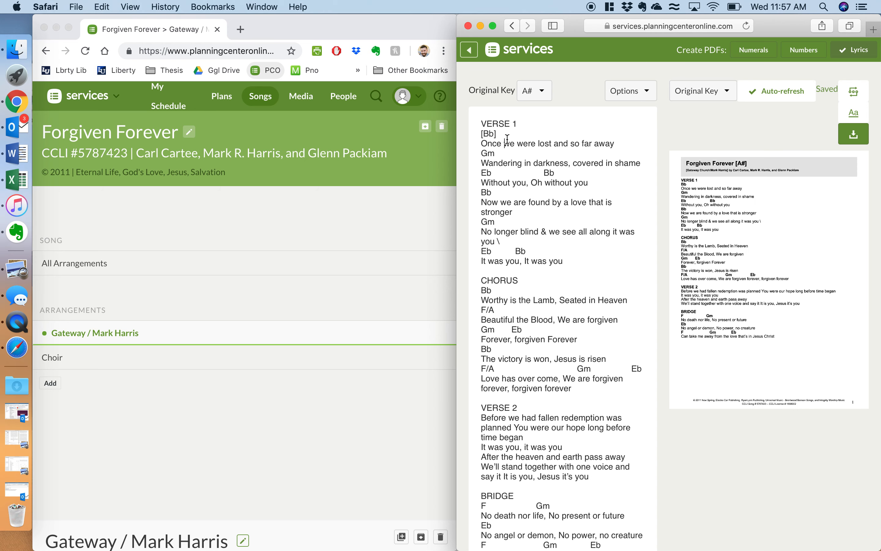
pyautogui.press('BackSpace')
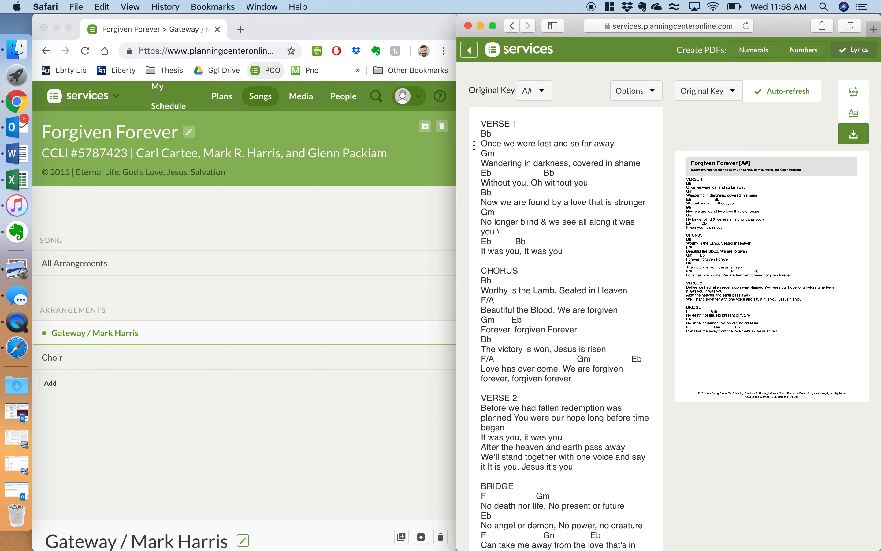
pyautogui.click(362, 232)
# Step: View Gateway's Forgiven Forever lyrics and chords chart, then return to the song page
pyautogui.scroll(-6, 108, 404)
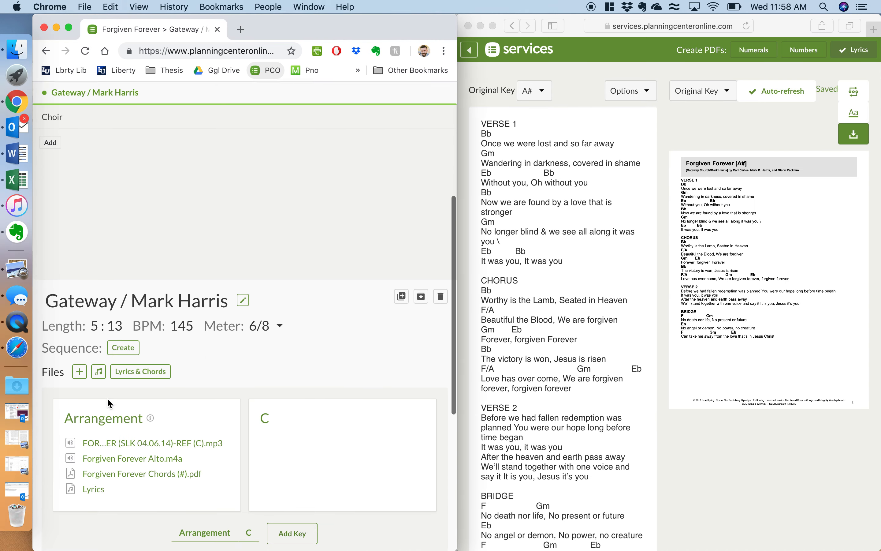
pyautogui.scroll(-5, 108, 404)
pyautogui.click(150, 200)
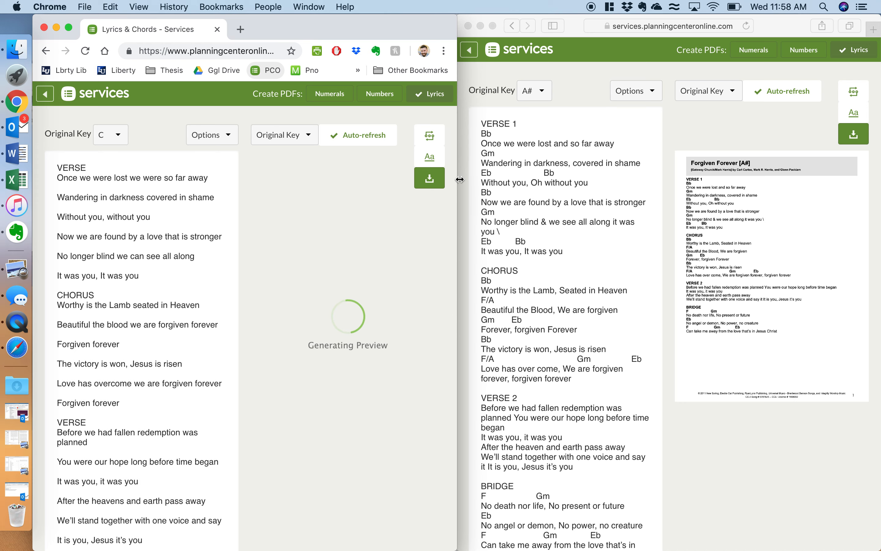
pyautogui.moveTo(458, 179)
pyautogui.mouseDown()
pyautogui.moveTo(519, 184)
pyautogui.moveTo(457, 183)
pyautogui.mouseUp()
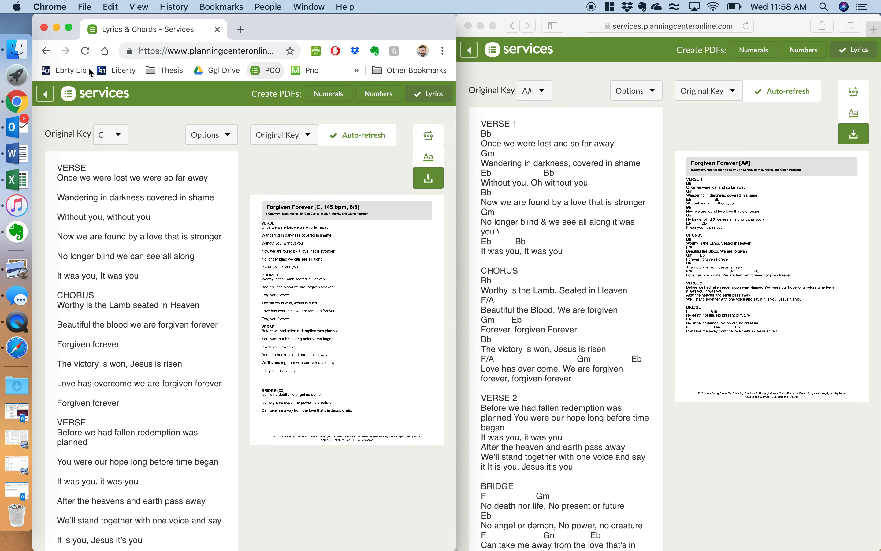
pyautogui.click(46, 51)
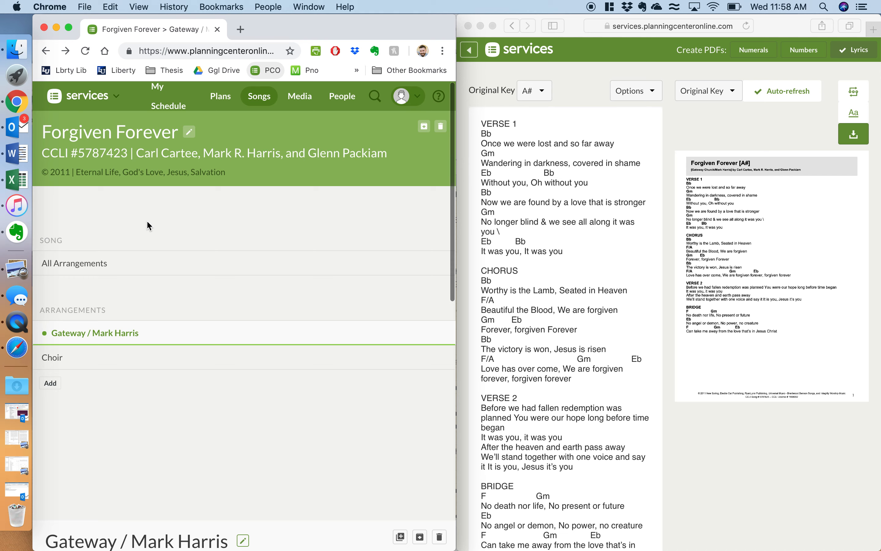
# Step: Check the Choir arrangement's lyrics and chords page and return to the song
pyautogui.scroll(-5, 148, 224)
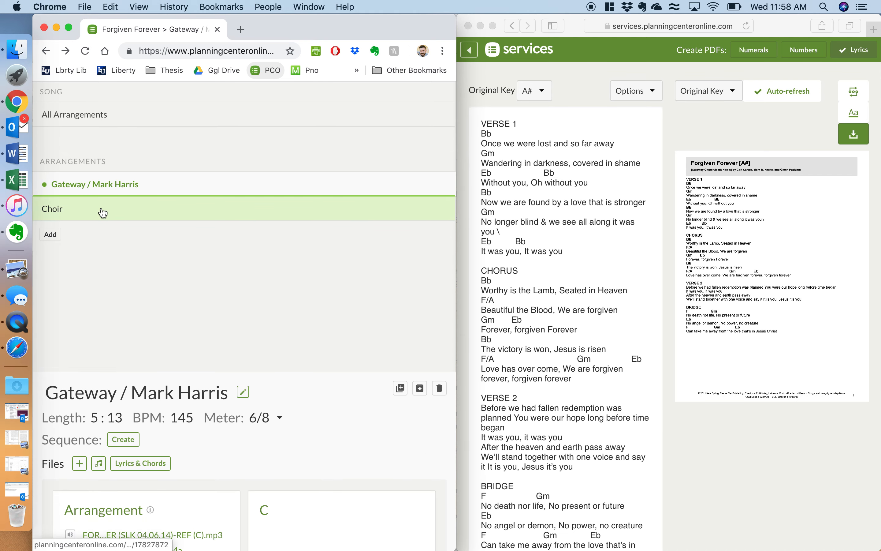
pyautogui.click(103, 213)
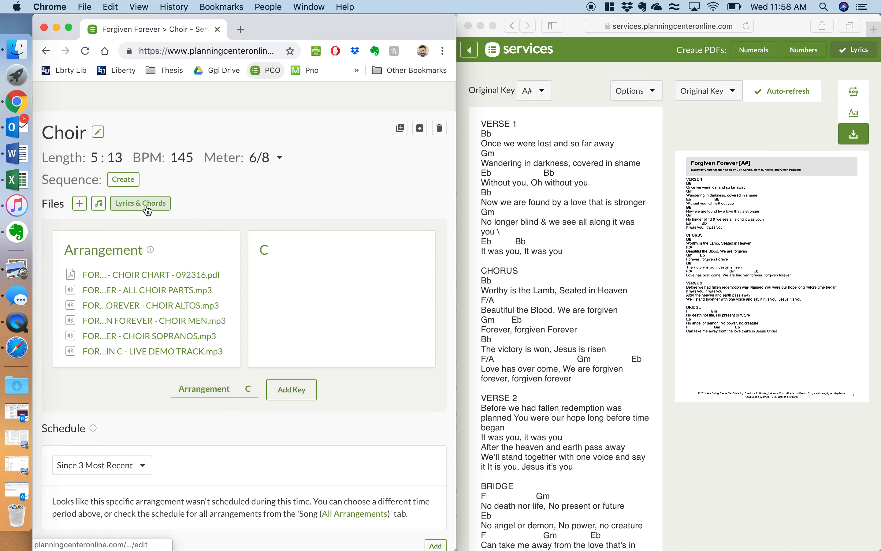
pyautogui.click(140, 203)
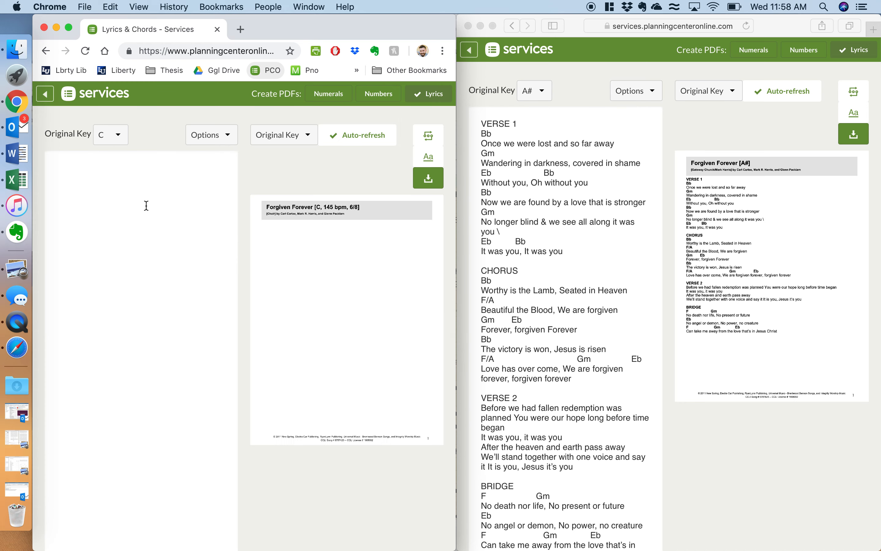
pyautogui.click(49, 96)
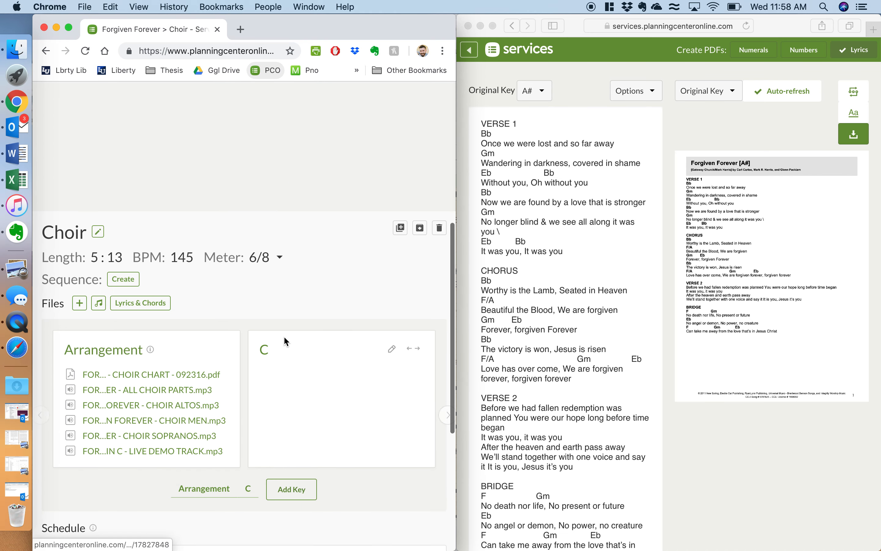
pyautogui.scroll(-5, 285, 340)
pyautogui.click(174, 161)
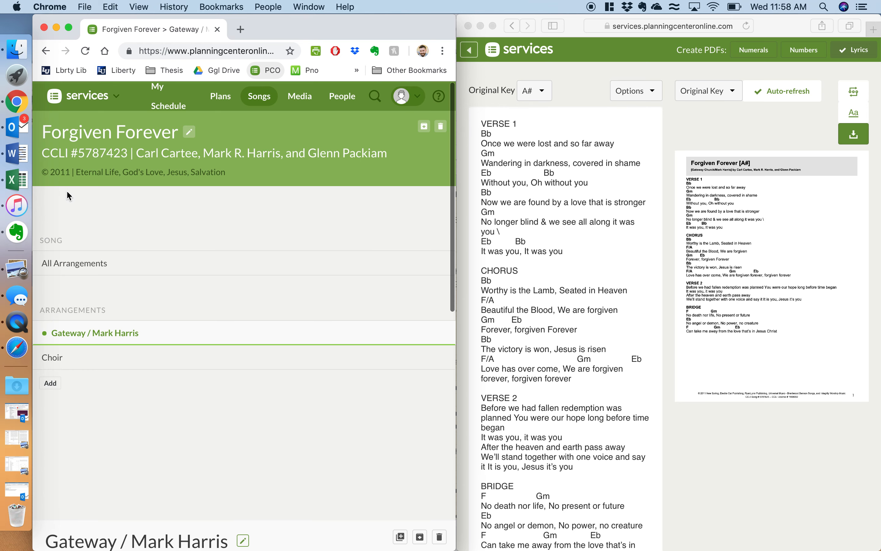
pyautogui.scroll(-2, 146, 259)
pyautogui.click(133, 283)
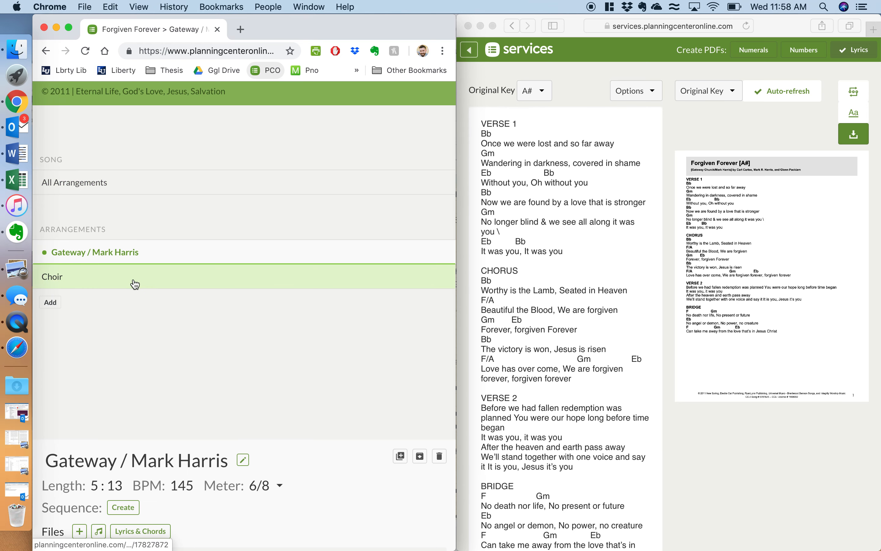
pyautogui.scroll(-2, 132, 277)
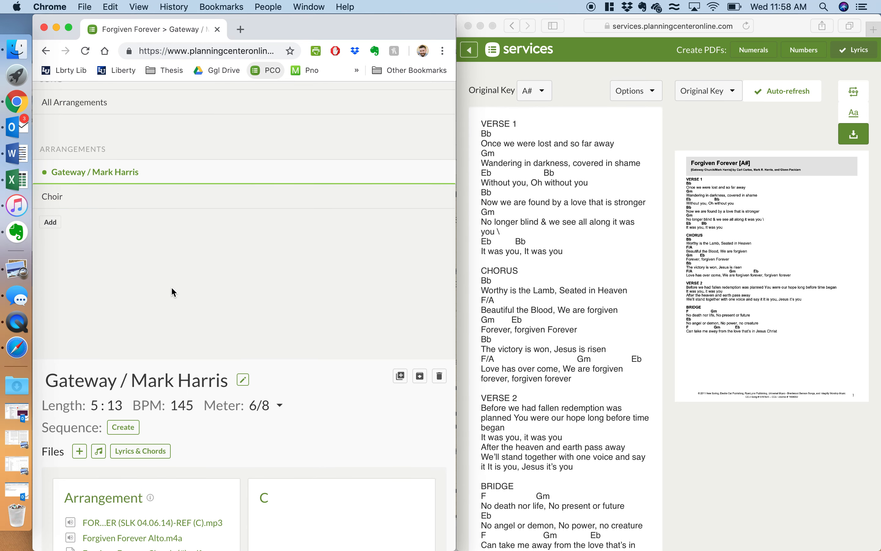
pyautogui.scroll(-5, 172, 291)
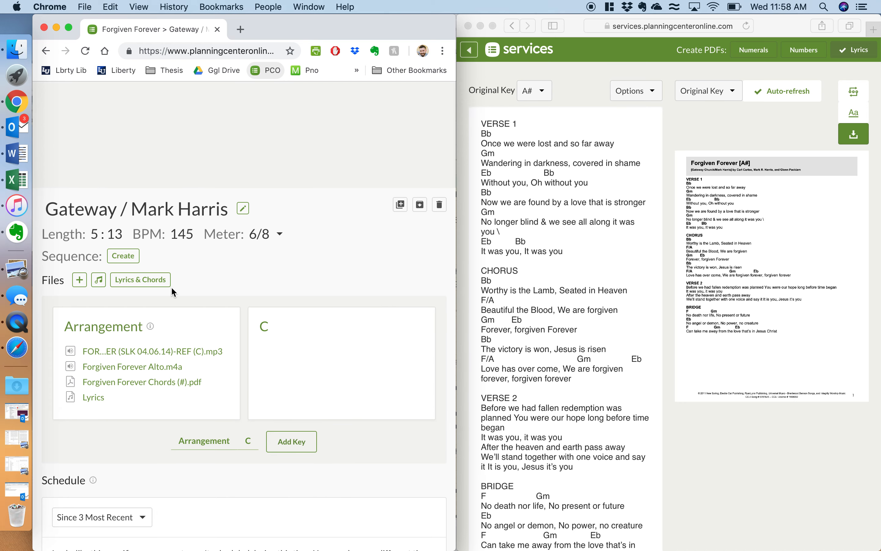
pyautogui.click(573, 91)
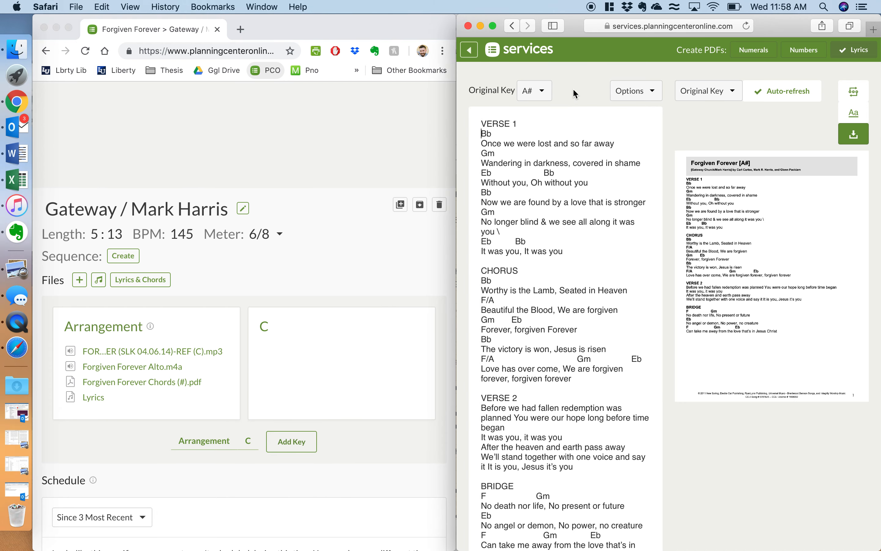
# Step: Set the arrangement's length to 5:13, tempo to 145 BPM and meter to 6/8
pyautogui.click(470, 50)
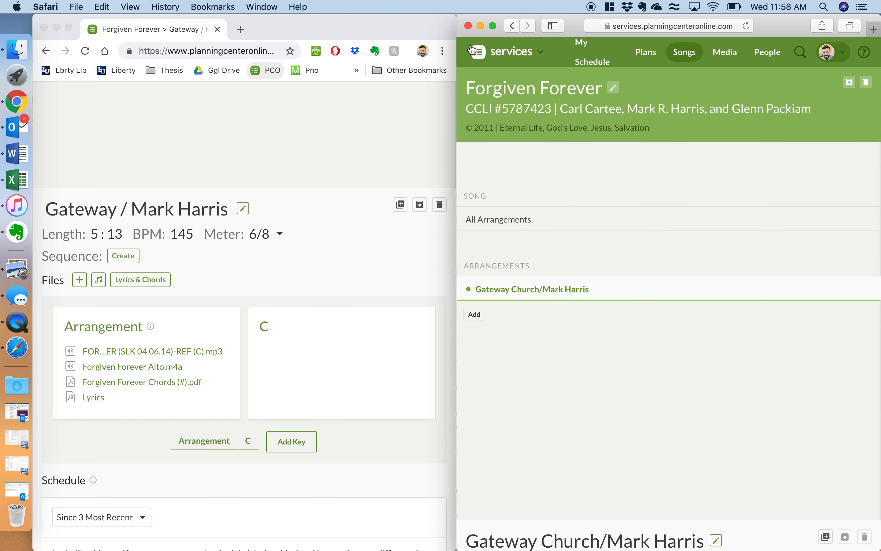
pyautogui.scroll(-10, 627, 234)
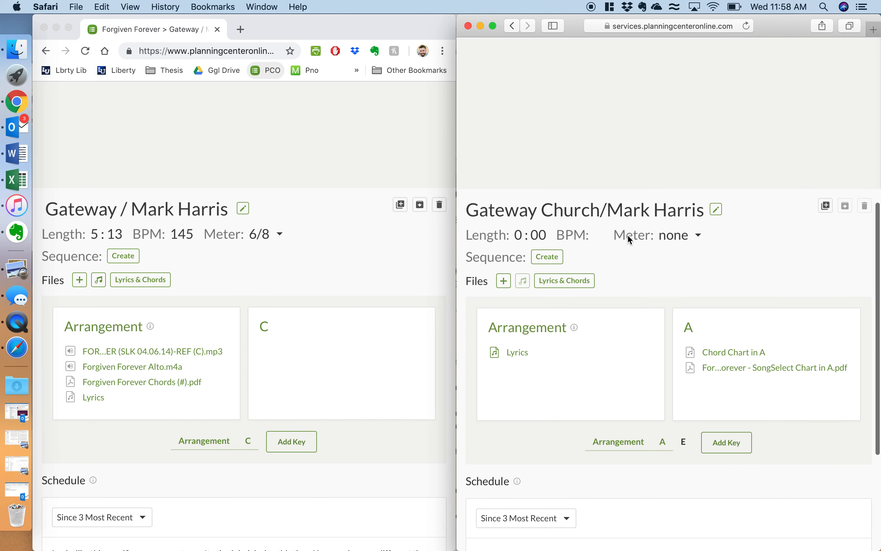
pyautogui.scroll(3, 627, 234)
pyautogui.click(519, 107)
pyautogui.write('5')
pyautogui.press('Tab')
pyautogui.write('13')
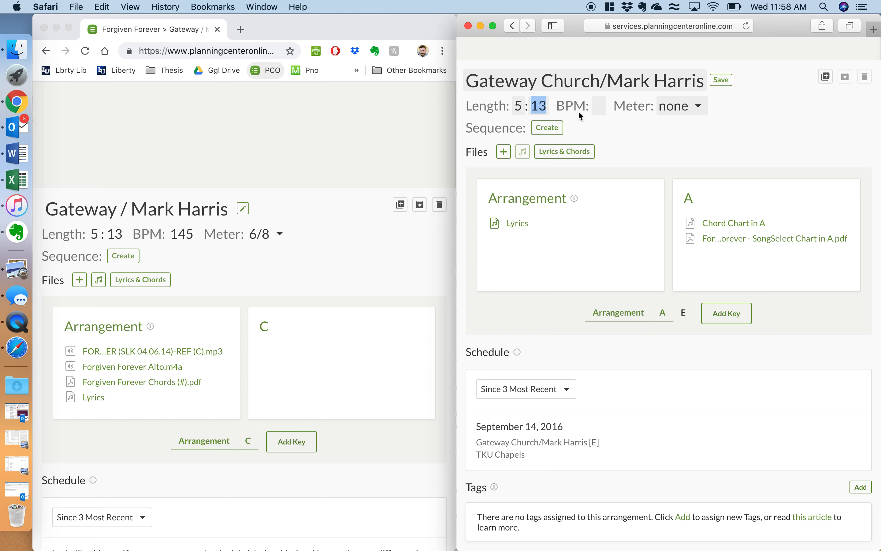
pyautogui.click(598, 105)
pyautogui.write('145')
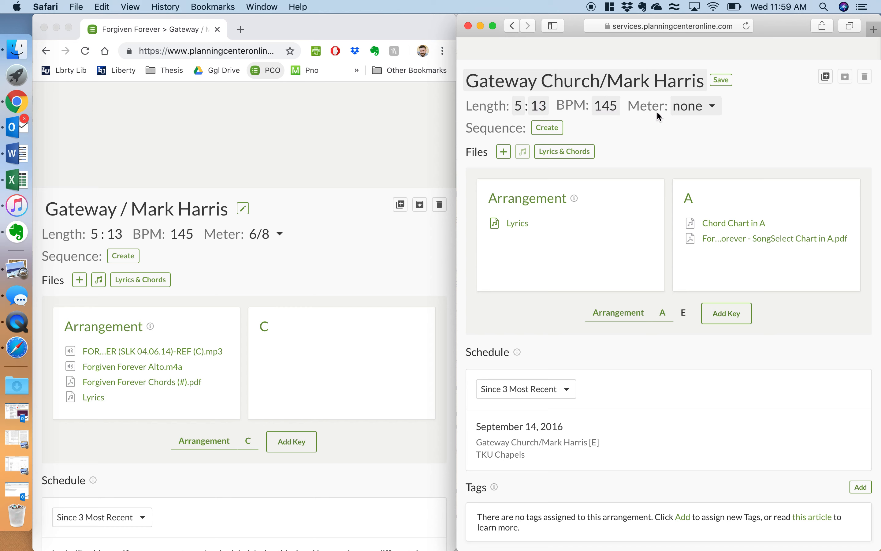
pyautogui.click(697, 106)
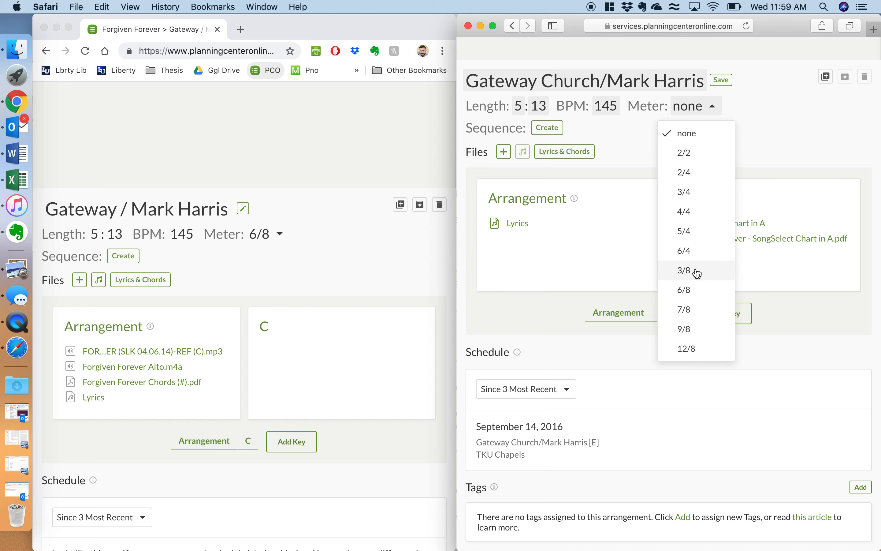
pyautogui.click(700, 289)
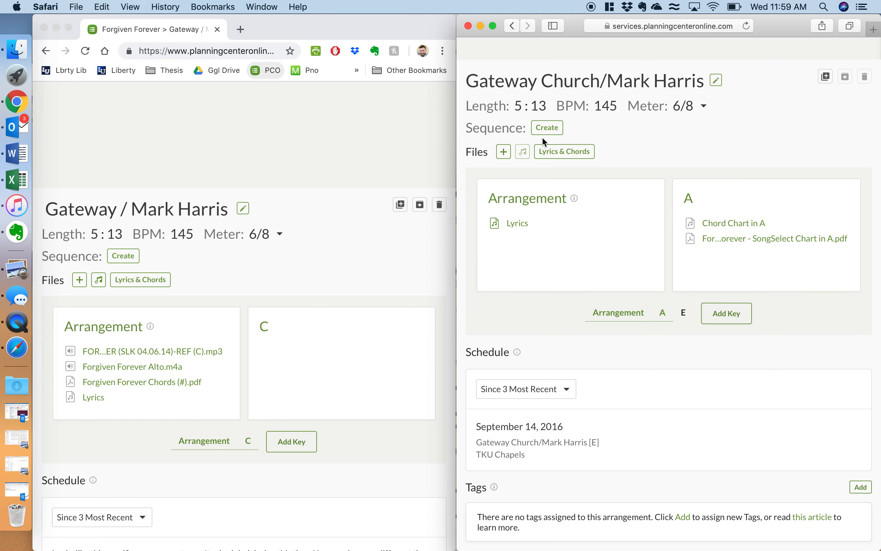
# Step: Enable the Numbers chart PDF under Lyrics & Chords, then return to the arrangement's Files section
pyautogui.click(551, 155)
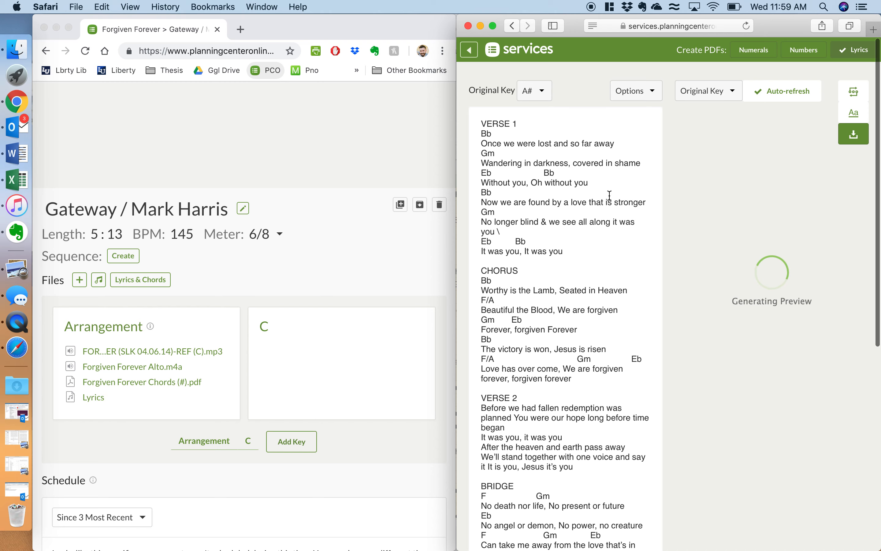
pyautogui.click(804, 52)
pyautogui.doubleClick(806, 61)
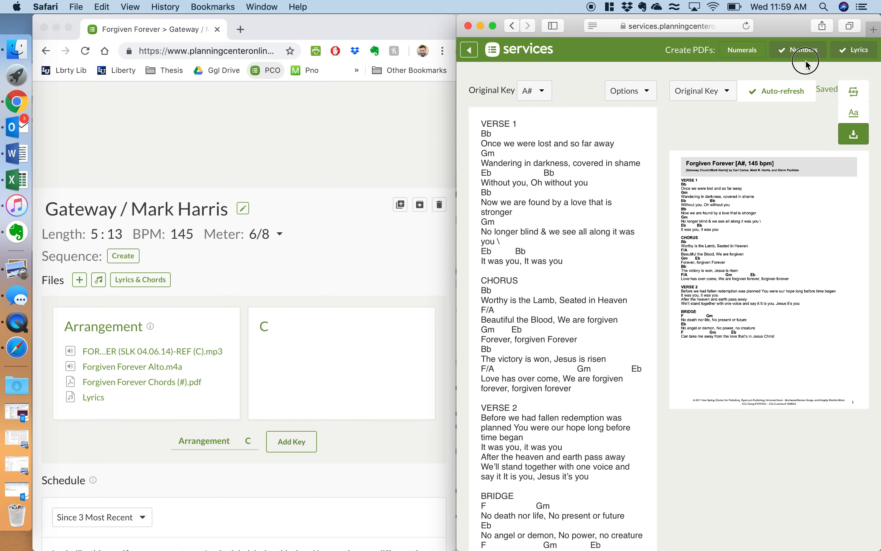
pyautogui.click(797, 58)
pyautogui.click(802, 54)
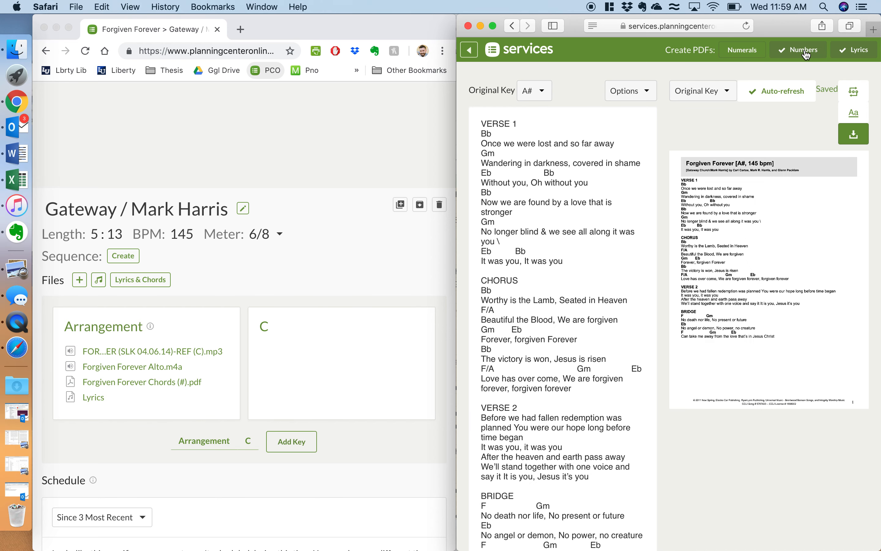
pyautogui.click(473, 54)
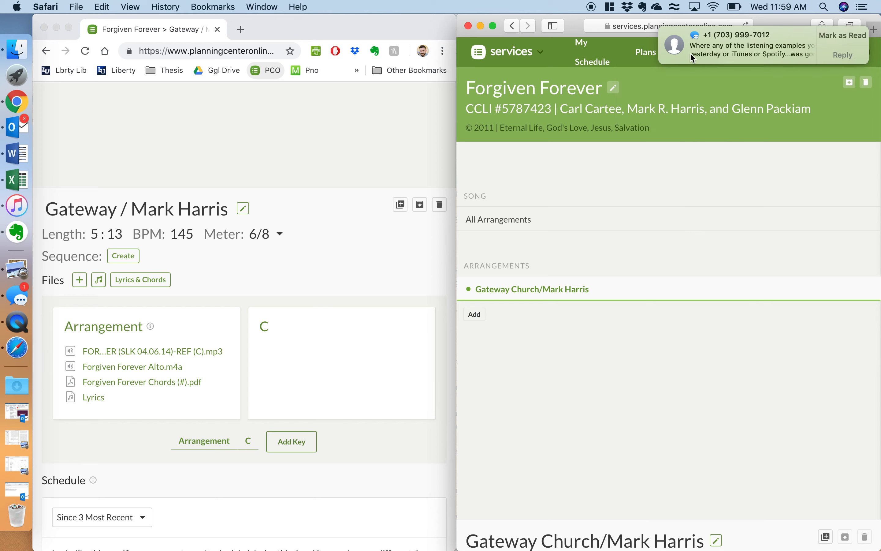
pyautogui.scroll(-10, 601, 327)
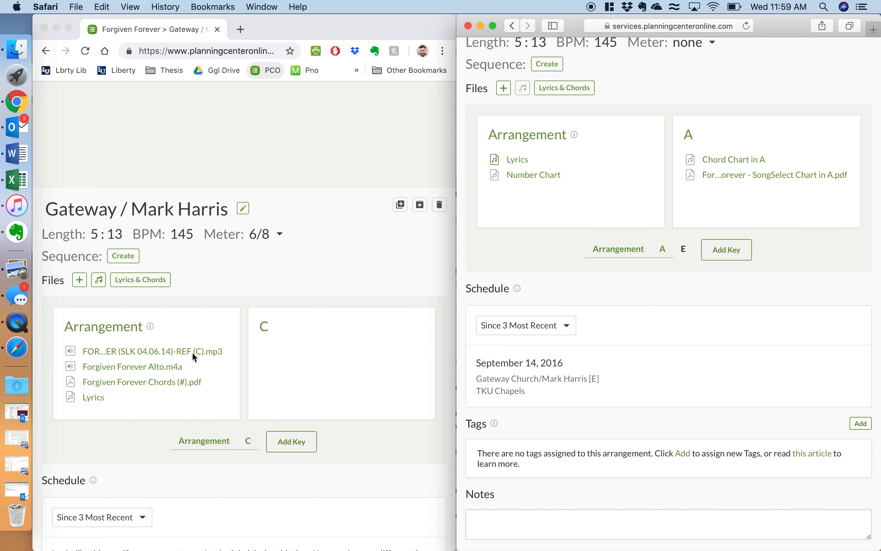
# Step: Preview the Forgiven Forever Chords (#).pdf chart in Chrome, then close the viewer
pyautogui.click(153, 382)
pyautogui.click(123, 386)
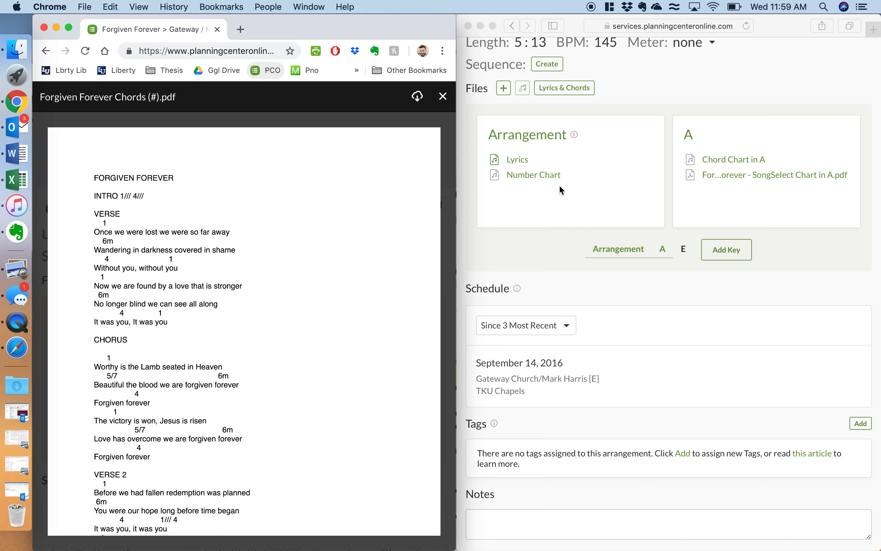
pyautogui.click(579, 88)
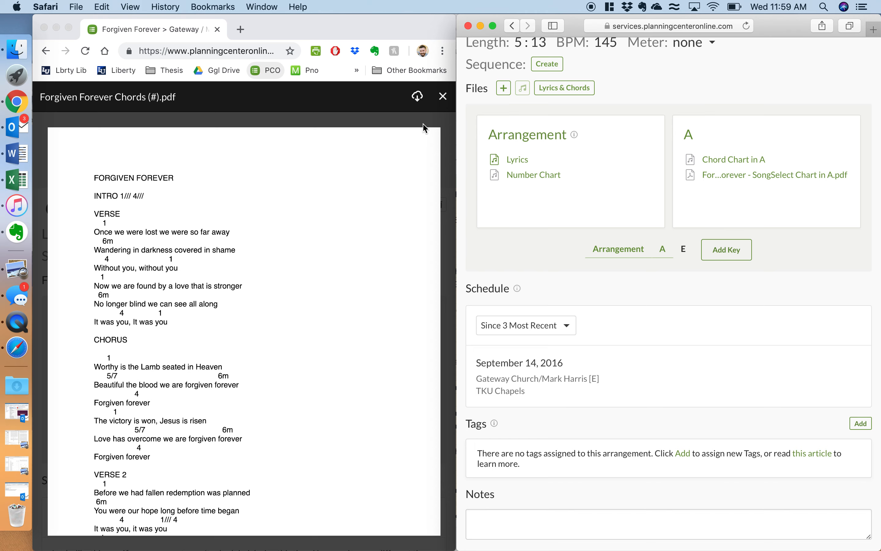
pyautogui.click(445, 100)
pyautogui.click(444, 98)
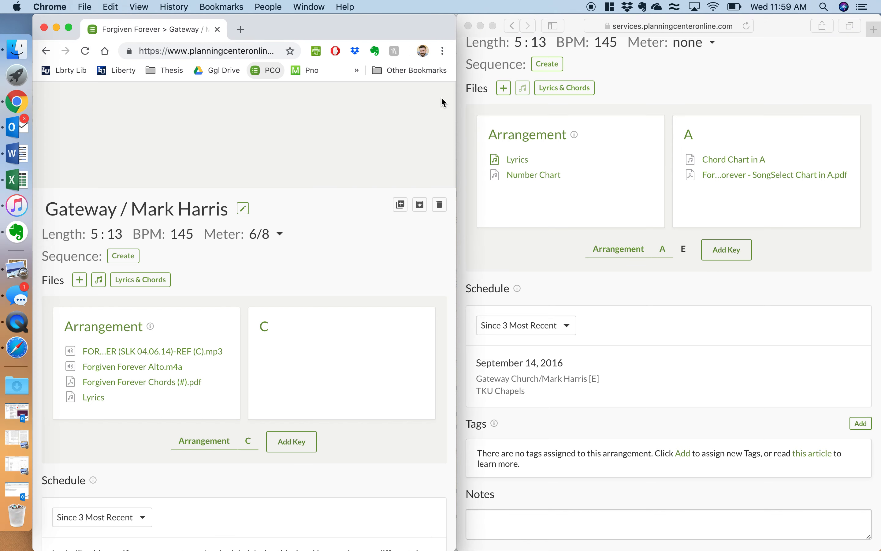
# Step: Go to the Songs library from the top navigation
pyautogui.moveTo(144, 376)
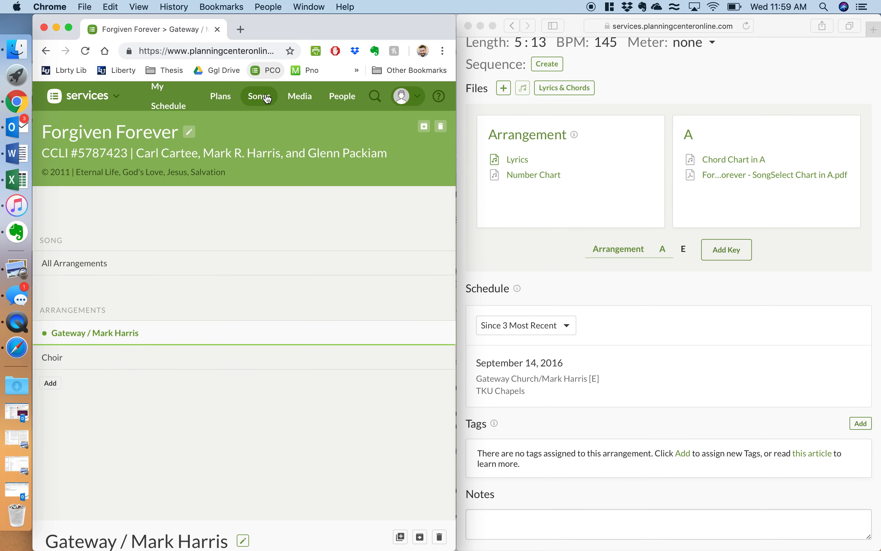
pyautogui.click(688, 98)
pyautogui.scroll(5, 689, 97)
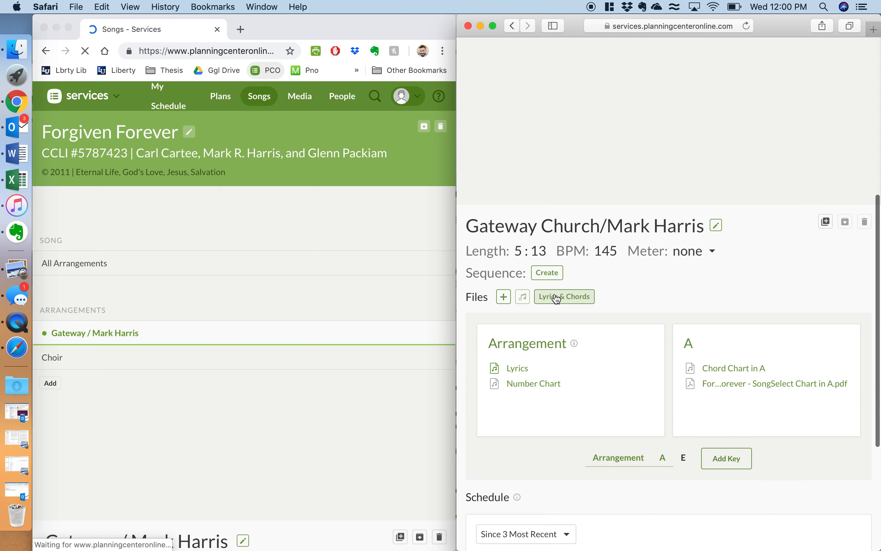
# Step: Add a YouTube file source and search for 'Forgiven Forever gateway'
pyautogui.click(504, 297)
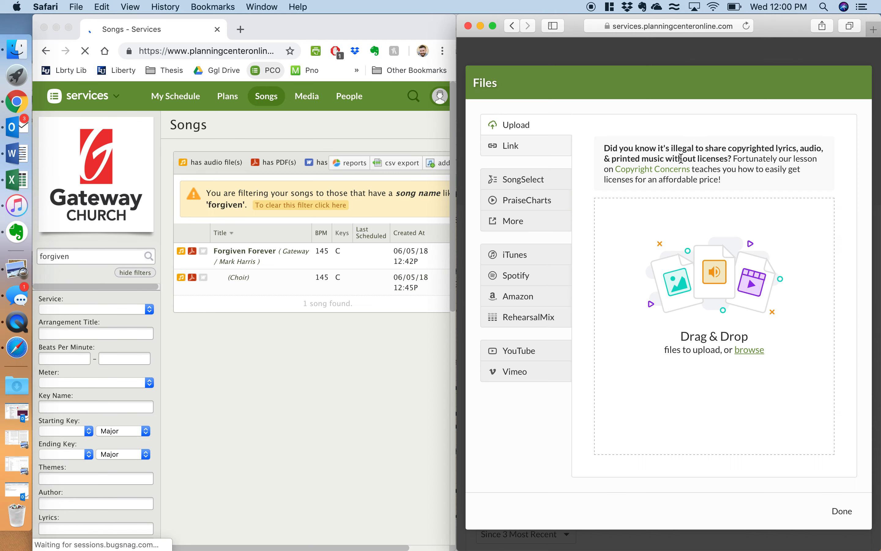
pyautogui.click(533, 350)
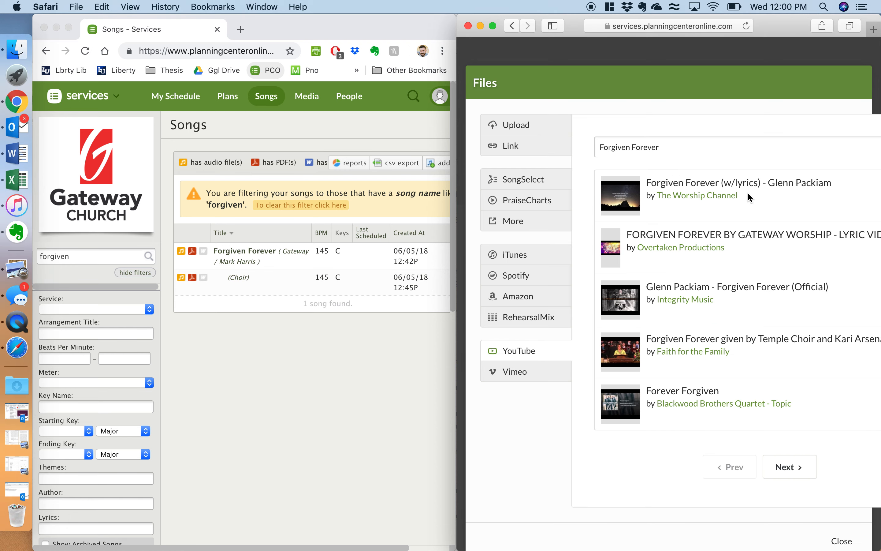
pyautogui.hscroll(4, 748, 192)
pyautogui.click(680, 148)
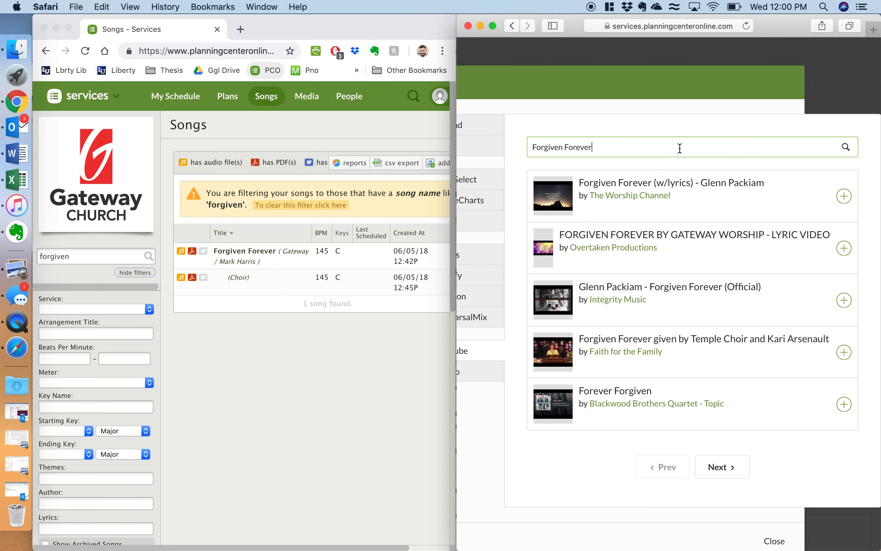
pyautogui.write('gateway')
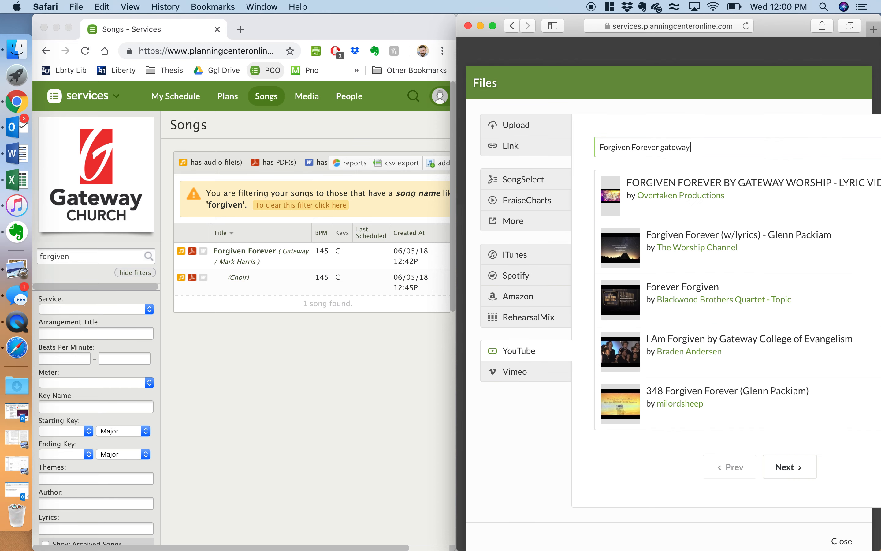
pyautogui.hscroll(4, 655, 247)
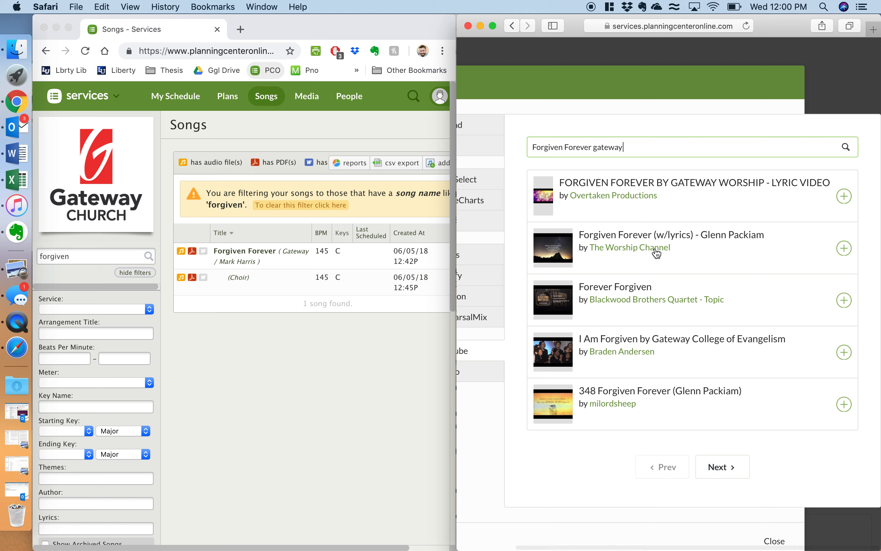
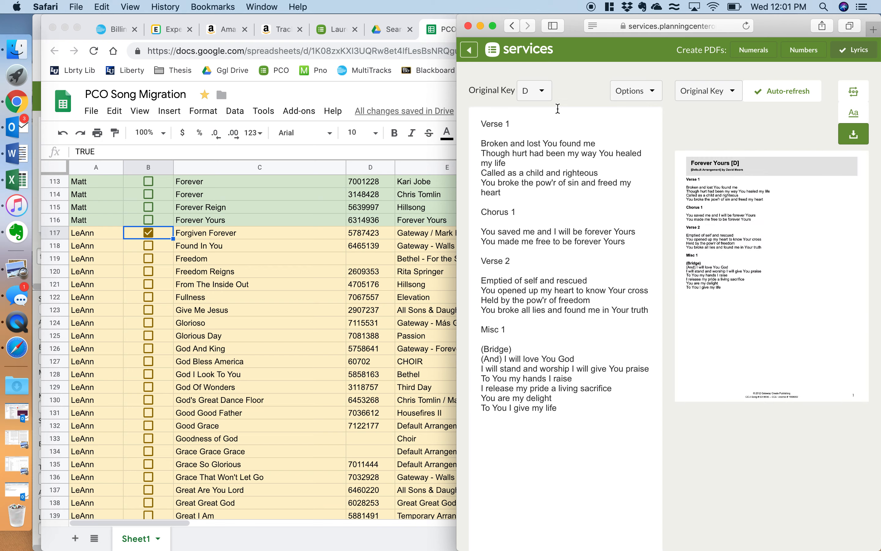
# Step: Search the Gateway song library for 'forever'
pyautogui.click(470, 52)
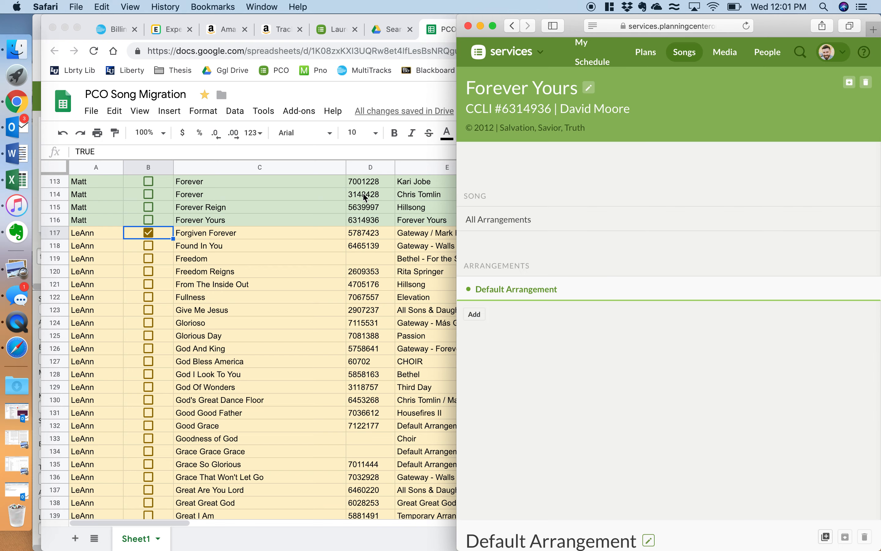
pyautogui.hotkey('ctrl', 'Up')
pyautogui.click(195, 293)
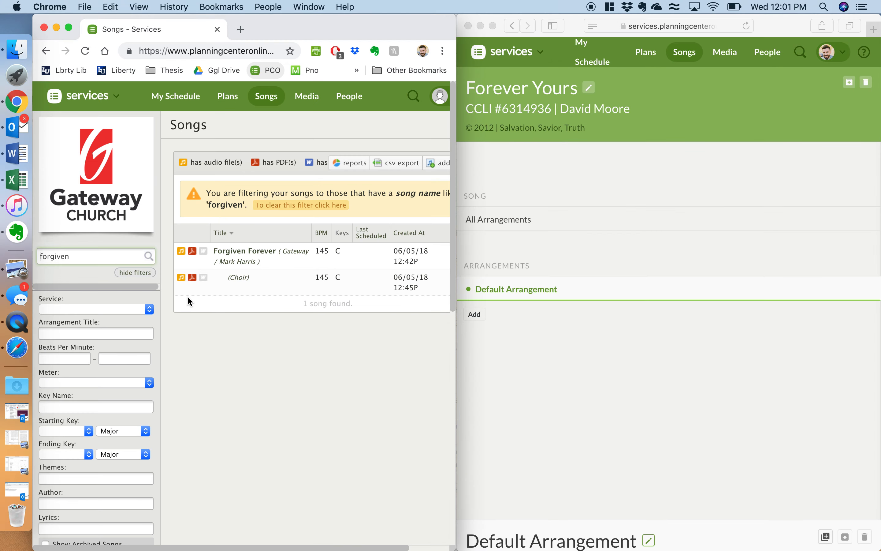
pyautogui.press('super+a')
pyautogui.write('forever')
pyautogui.press('Return')
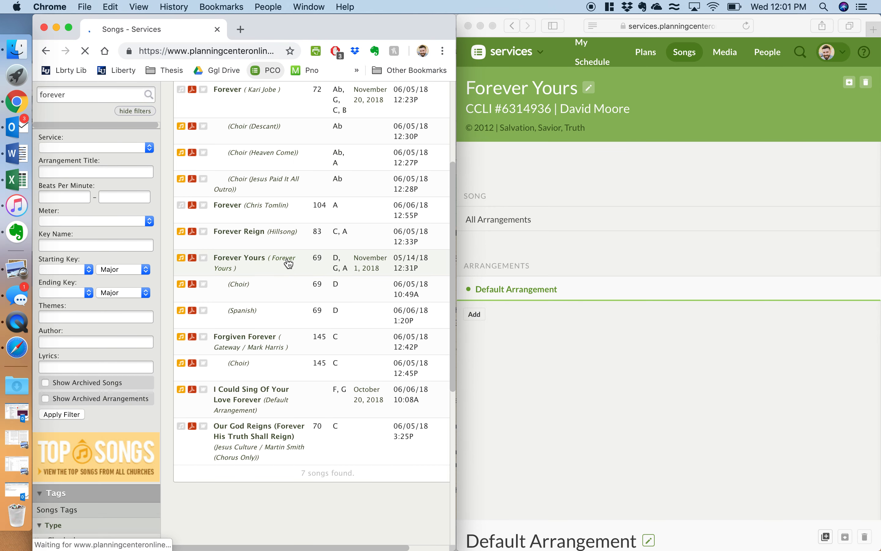
# Step: Open Forever Yours and look through its arrangements and files
pyautogui.click(289, 263)
pyautogui.scroll(-10, 73, 302)
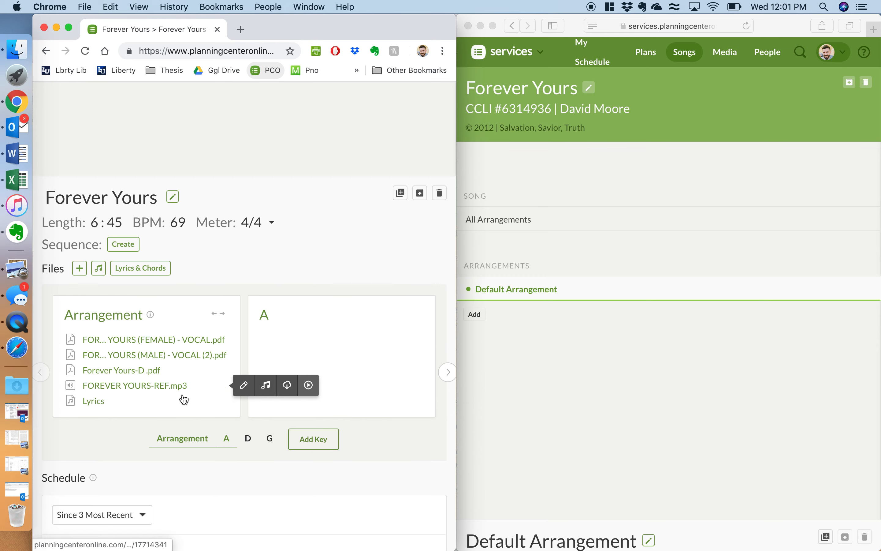
pyautogui.scroll(10, 184, 399)
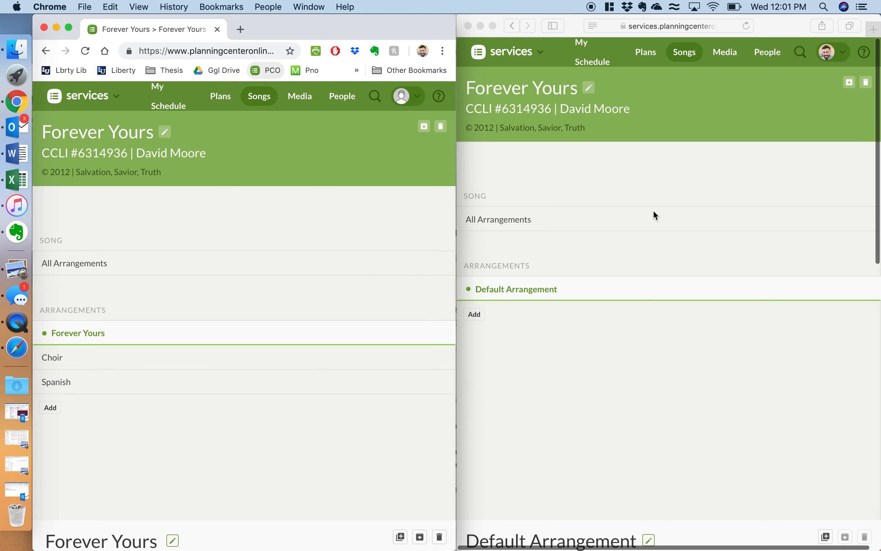
pyautogui.scroll(-5, 654, 212)
# Step: Rename the TKU arrangement to 'Forever Yours / Gateway'
pyautogui.click(640, 313)
pyautogui.scroll(-3, 639, 337)
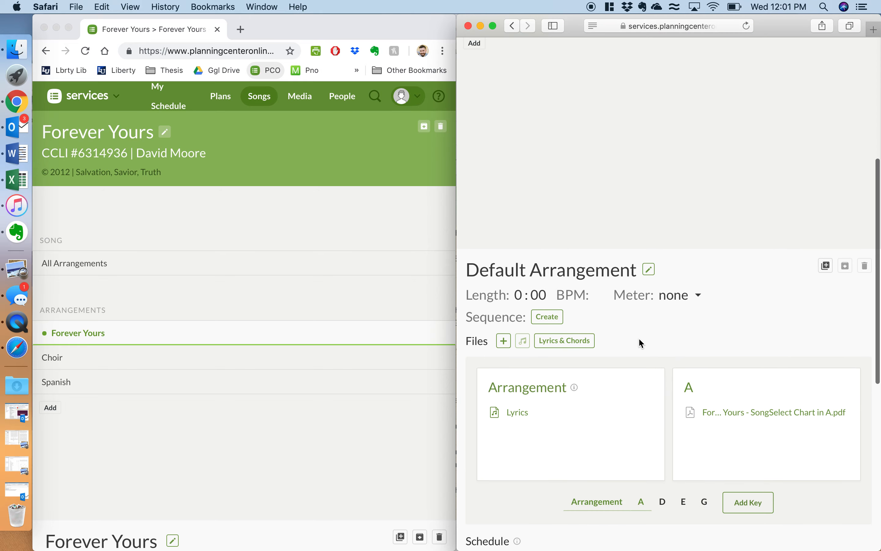
pyautogui.tripleClick(585, 248)
pyautogui.write('Forev')
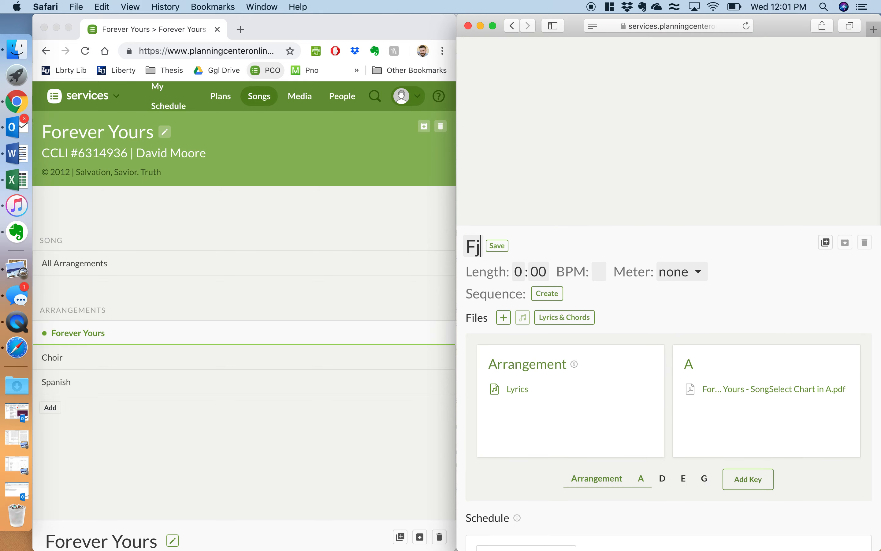
pyautogui.write('er Yours')
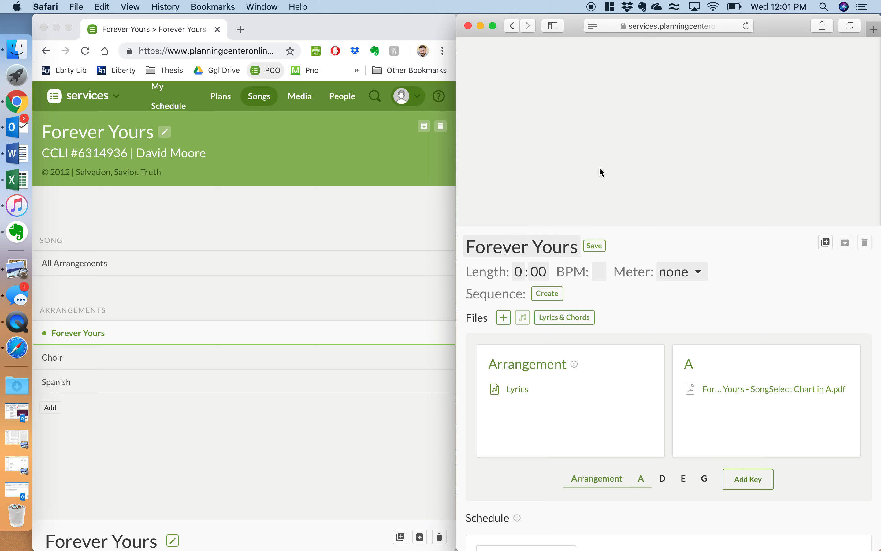
pyautogui.write(' / Gateway')
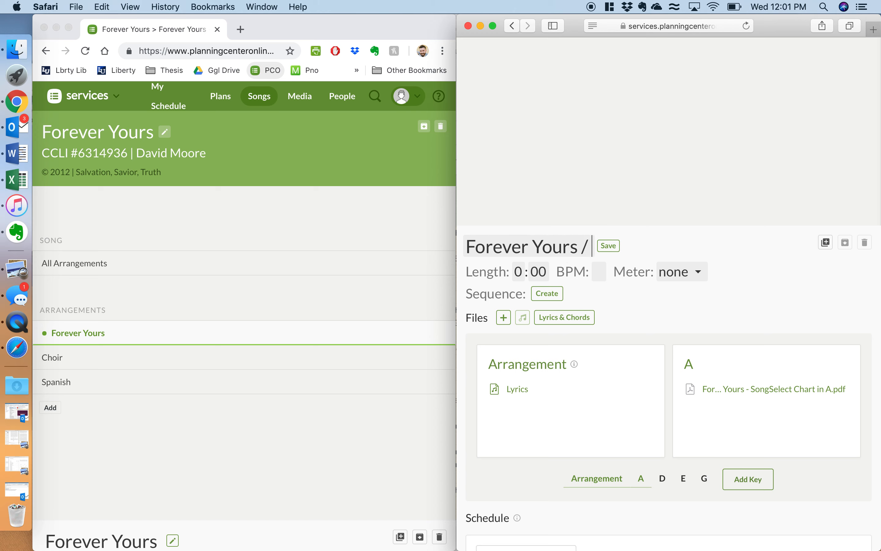
pyautogui.press('Return')
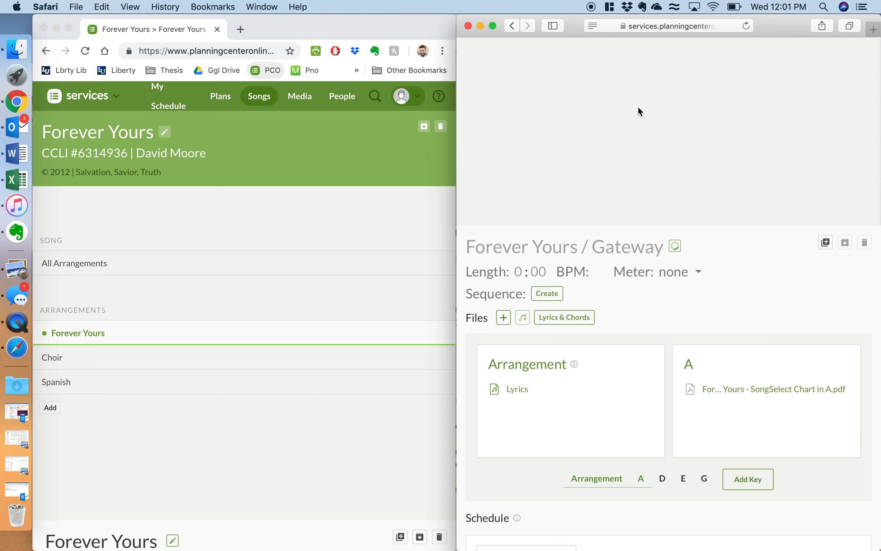
# Step: Set the arrangement length to 6:45, 69 BPM and 4/4 meter, then view its lyrics
pyautogui.scroll(-10, 241, 285)
pyautogui.click(520, 273)
pyautogui.press('Tab')
pyautogui.write('45')
pyautogui.write('69')
pyautogui.click(704, 274)
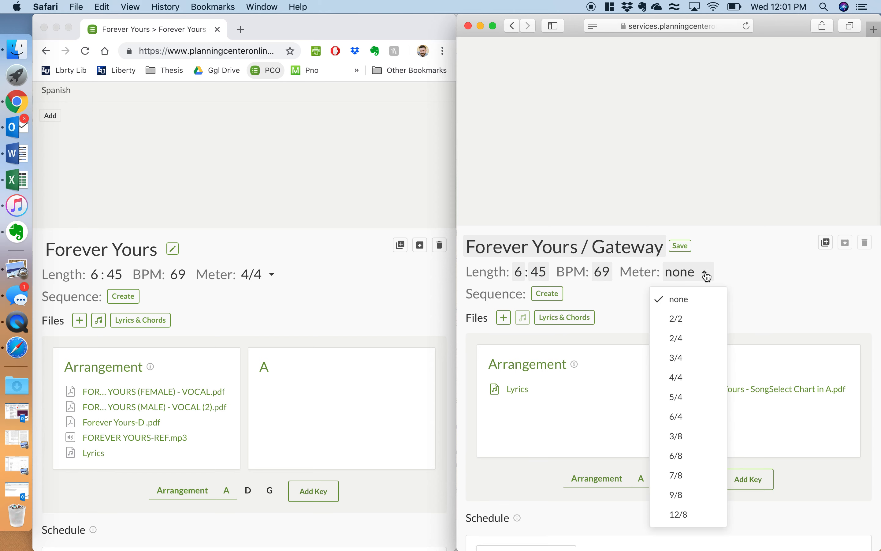
pyautogui.click(674, 377)
pyautogui.click(561, 315)
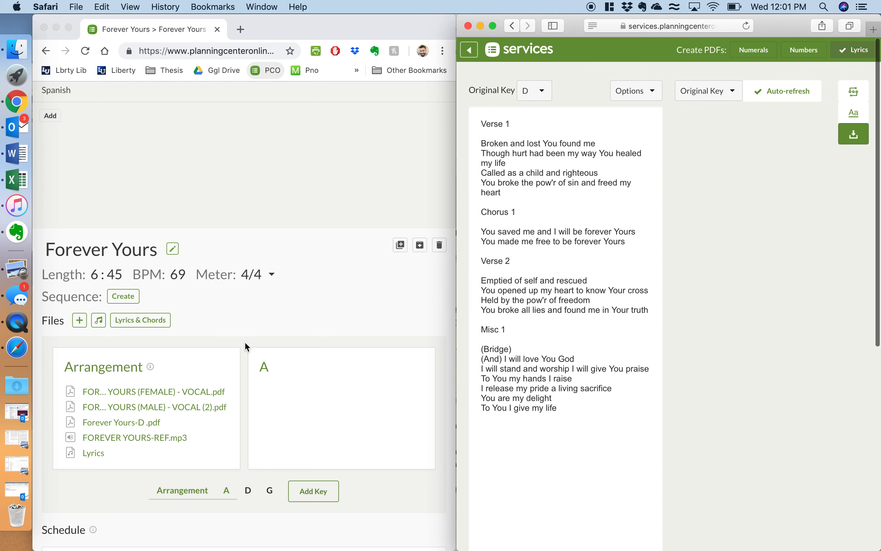
pyautogui.click(143, 318)
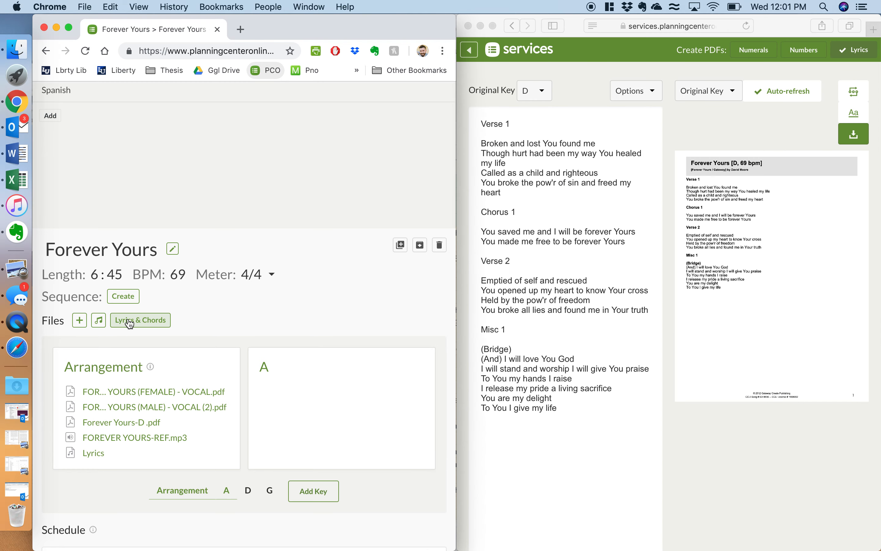
# Step: Check Gateway's Forever Yours lyrics and chords, then return to its song page
pyautogui.click(134, 323)
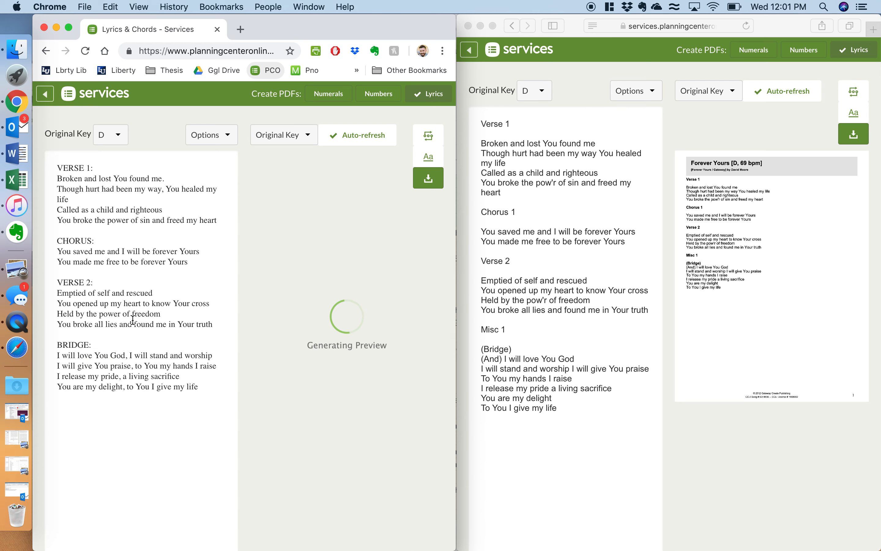
pyautogui.click(46, 95)
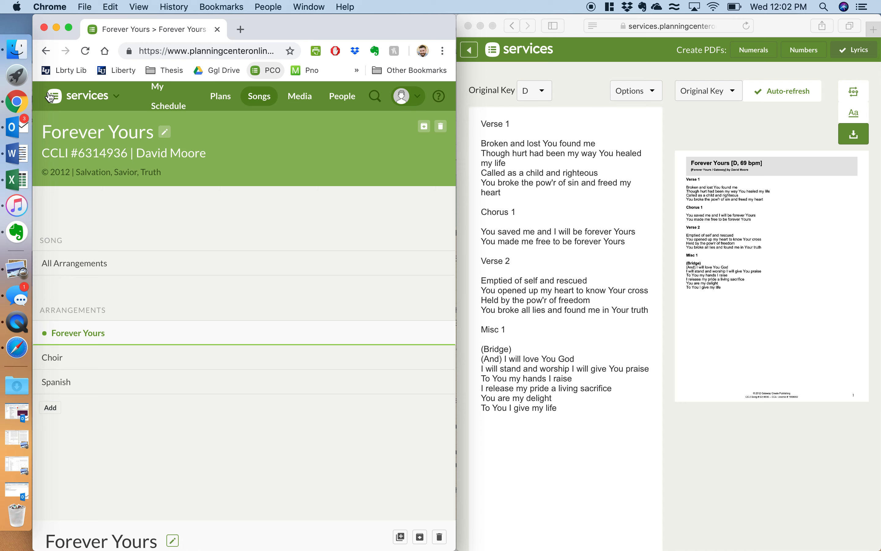
pyautogui.scroll(-15, 193, 340)
pyautogui.scroll(5, 197, 338)
pyautogui.moveTo(142, 269)
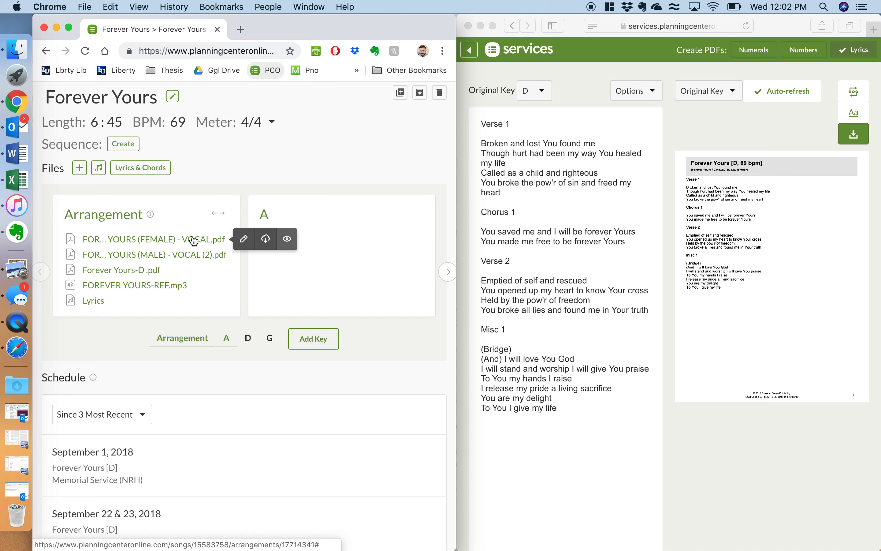
# Step: Download the male vocal and Forever Yours-D PDFs from Gateway's arrangement
pyautogui.click(265, 239)
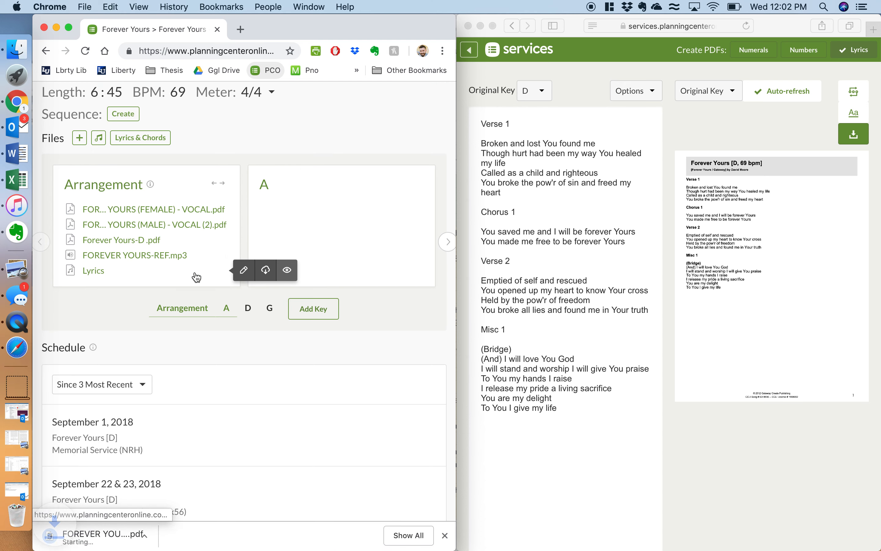
pyautogui.click(266, 240)
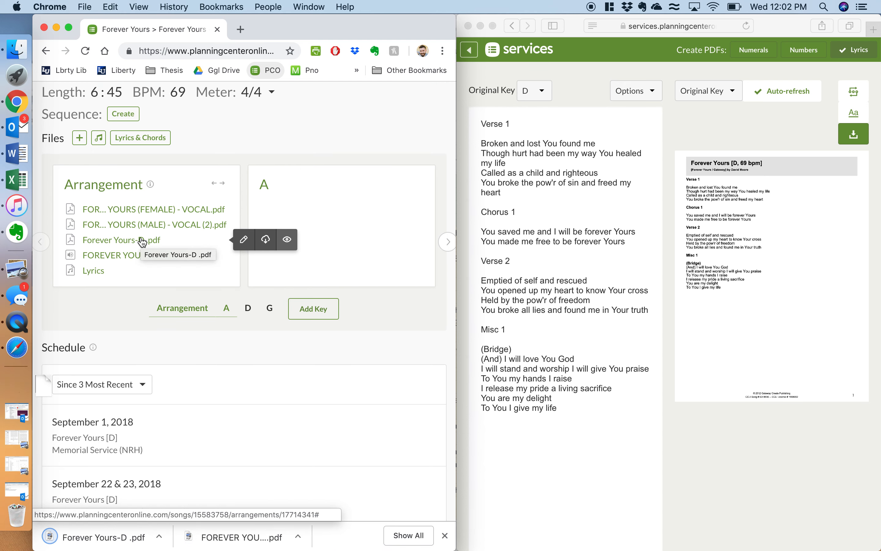
pyautogui.click(471, 52)
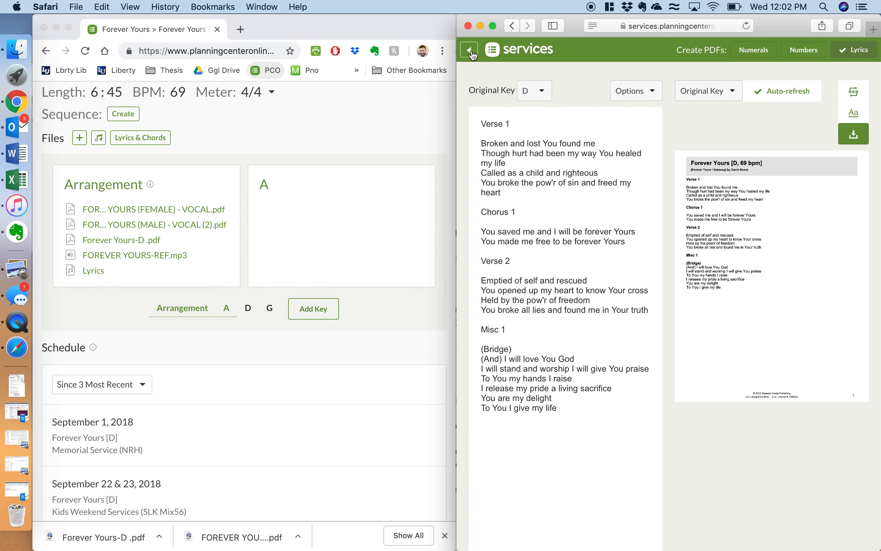
pyautogui.click(471, 53)
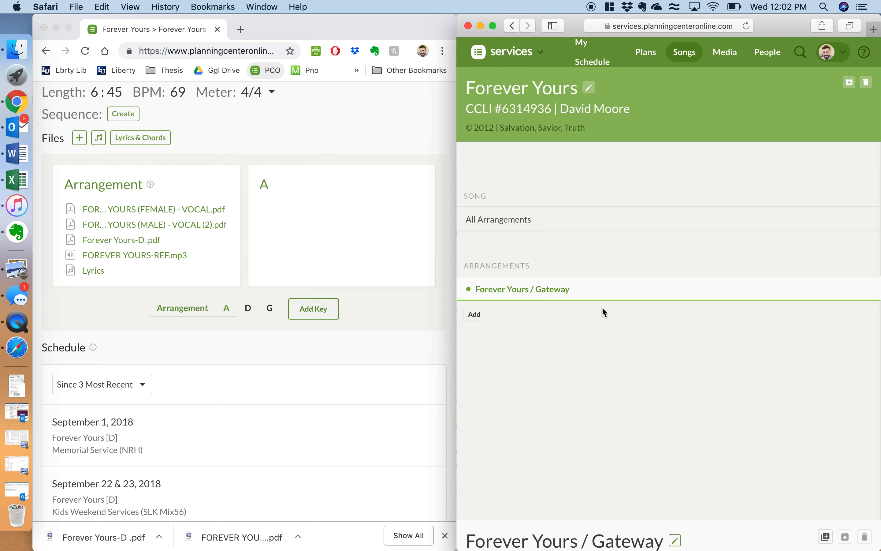
# Step: Attach the male vocal and Forever Yours-D PDFs from Downloads to the Gateway arrangement
pyautogui.scroll(-10, 571, 333)
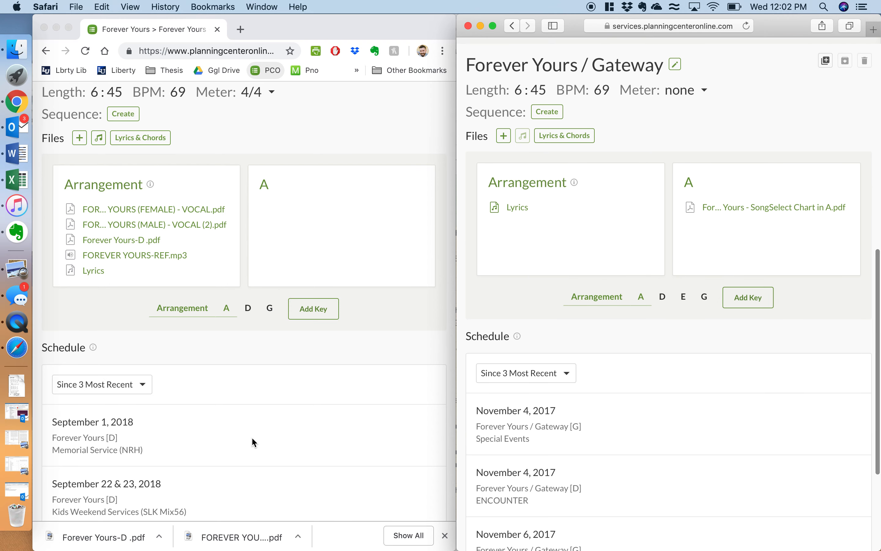
pyautogui.click(19, 49)
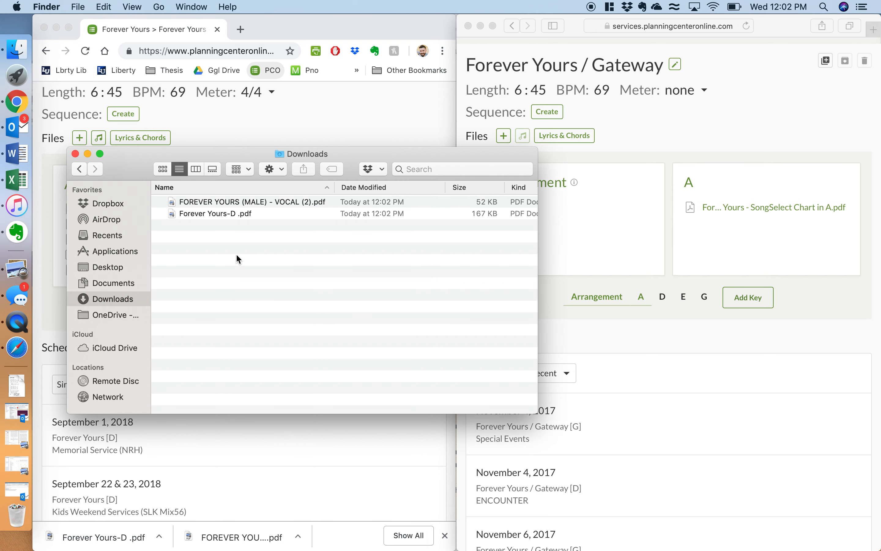
pyautogui.moveTo(236, 203); pyautogui.dragTo(601, 231)
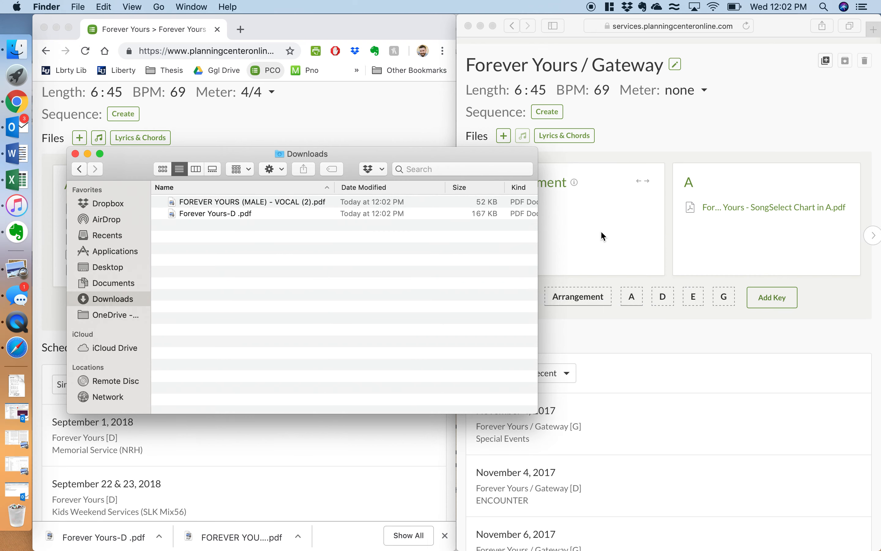
pyautogui.moveTo(223, 215); pyautogui.dragTo(643, 228)
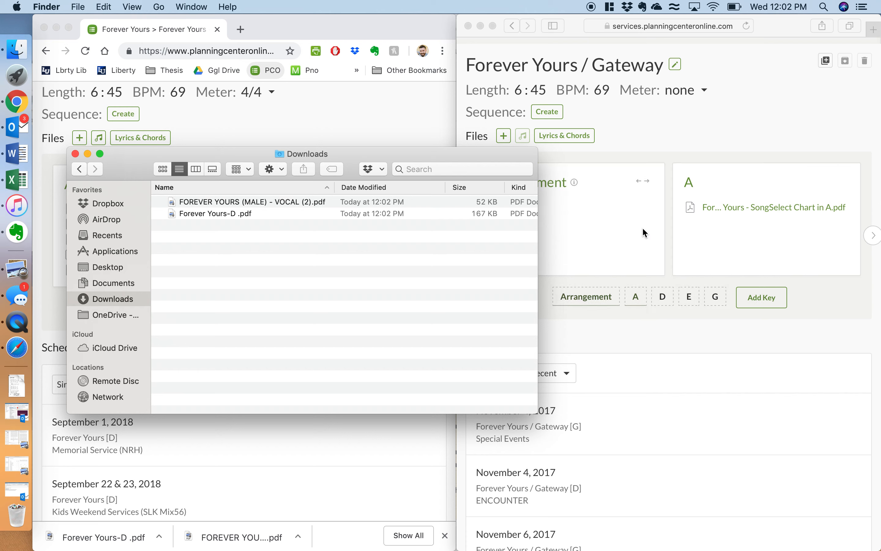
# Step: Download the female vocal PDF and attach it to the arrangement as well
pyautogui.click(401, 145)
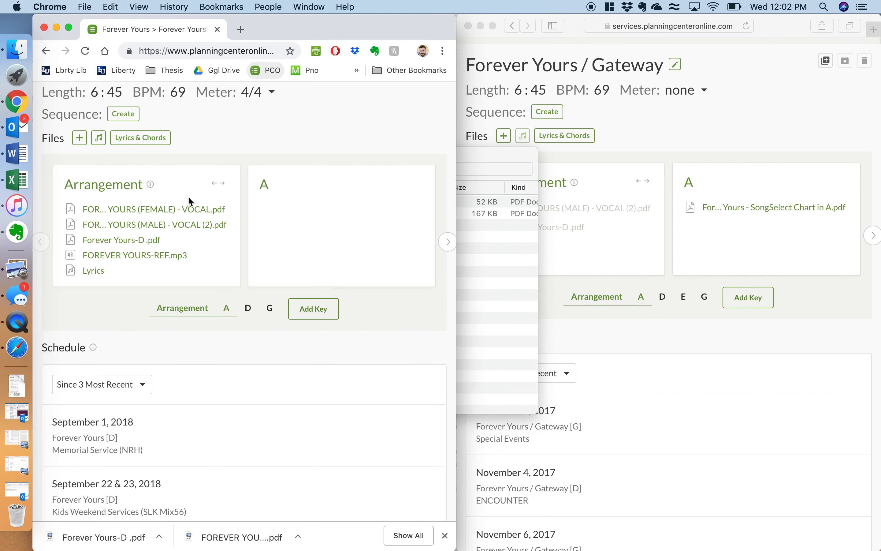
pyautogui.moveTo(220, 207)
pyautogui.click(265, 211)
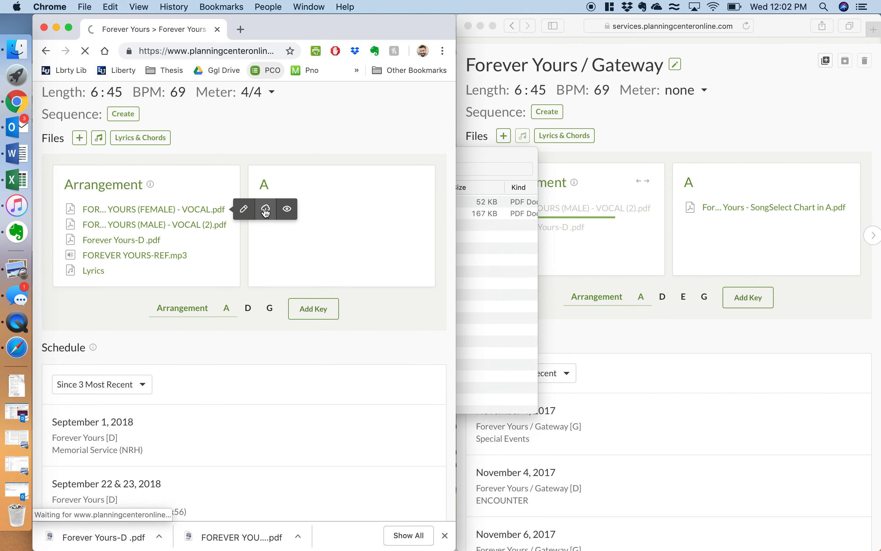
pyautogui.click(492, 271)
pyautogui.moveTo(289, 205); pyautogui.dragTo(621, 235)
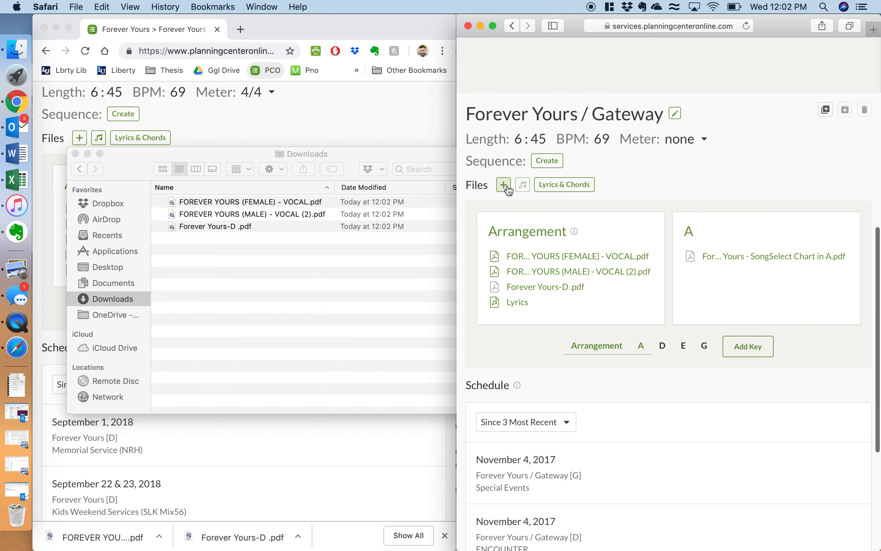
pyautogui.click(504, 185)
pyautogui.click(534, 352)
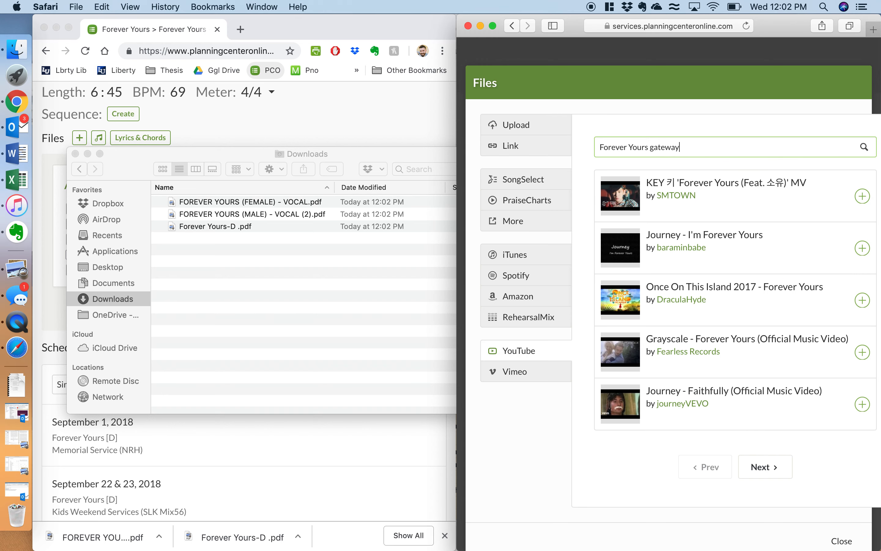
# Step: Search YouTube for 'Forever Yours gateway' and attach Gateway Worship's video
pyautogui.press('Return')
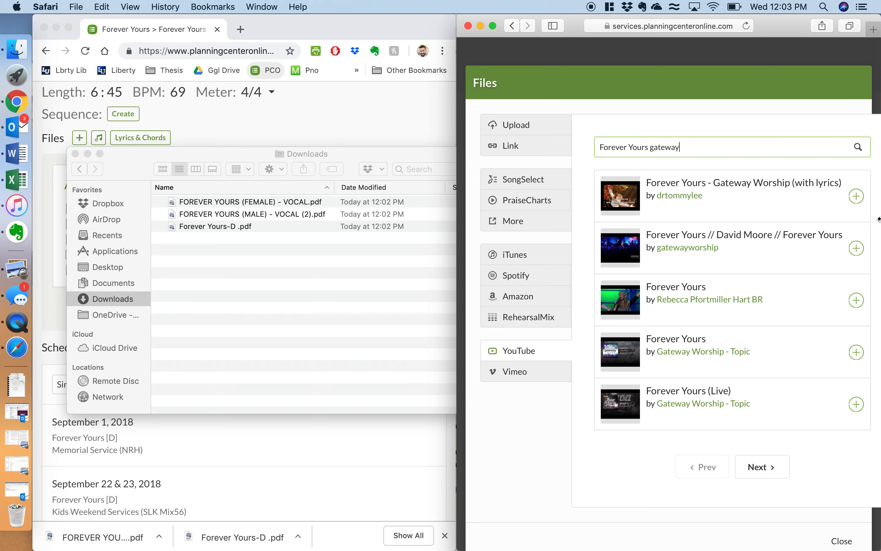
pyautogui.click(857, 249)
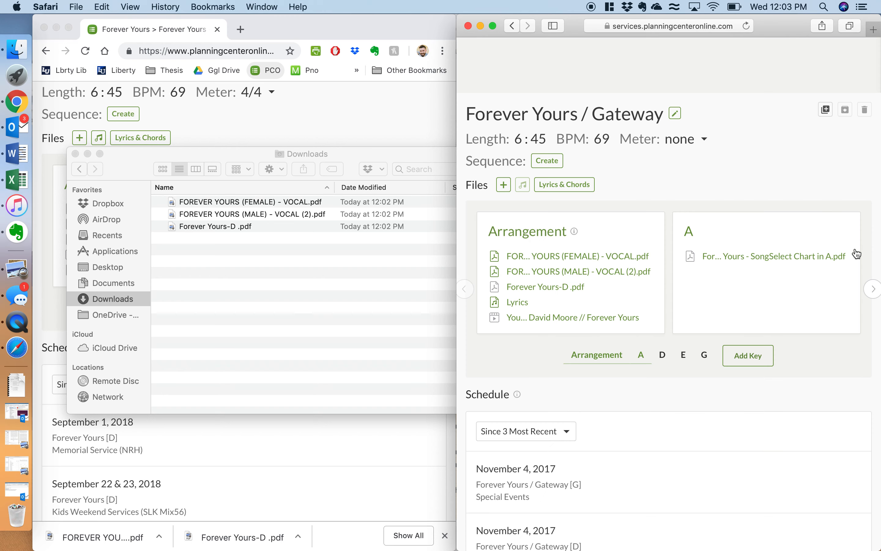
pyautogui.scroll(10, 730, 202)
pyautogui.click(686, 58)
# Step: Return the Gateway window to its full songs list
pyautogui.click(279, 118)
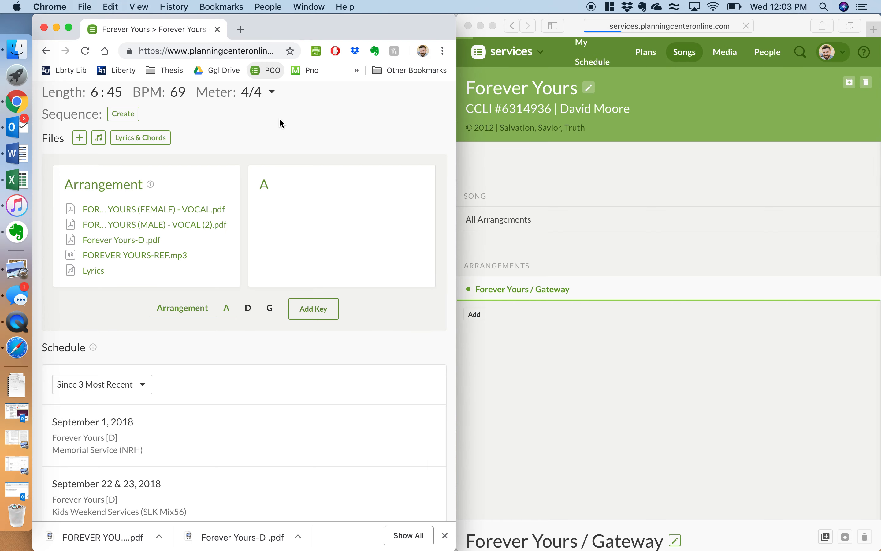
pyautogui.scroll(10, 279, 118)
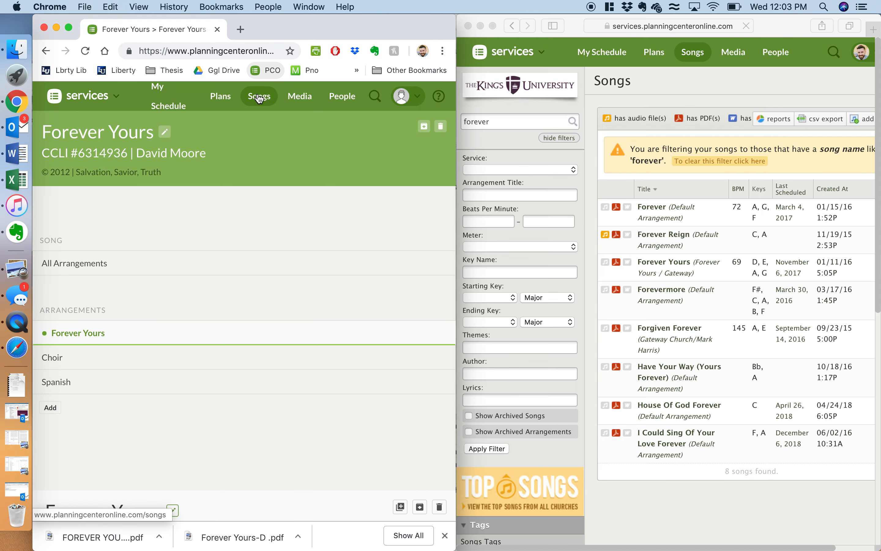
pyautogui.click(260, 97)
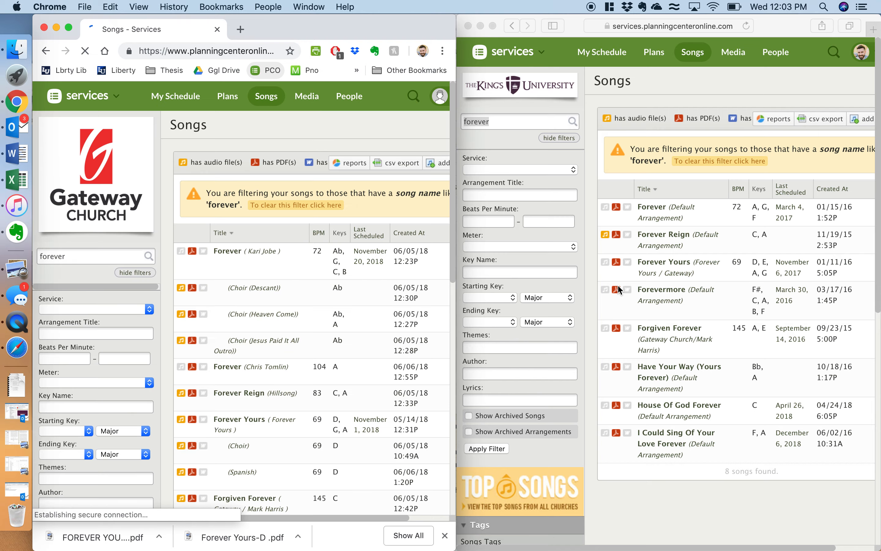
# Step: Tick the Forever Yours checkbox in row 116 of the PCO Song Migration sheet
pyautogui.hotkey('ctrl', 'Up')
pyautogui.click(492, 372)
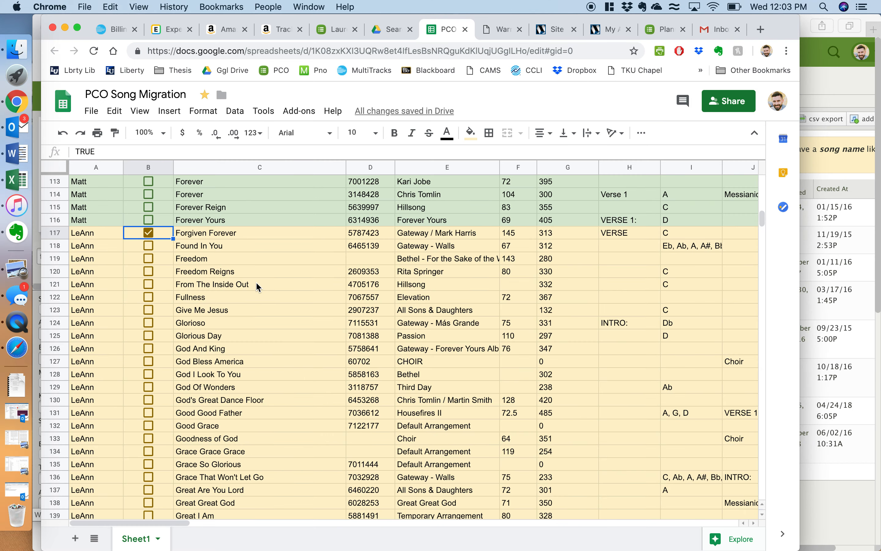
pyautogui.click(148, 218)
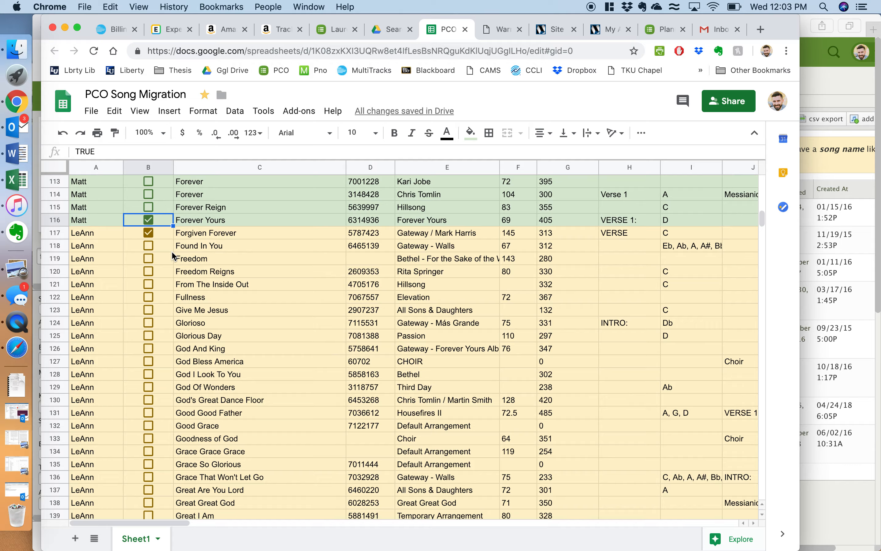
pyautogui.hotkey('ctrl', 'Up')
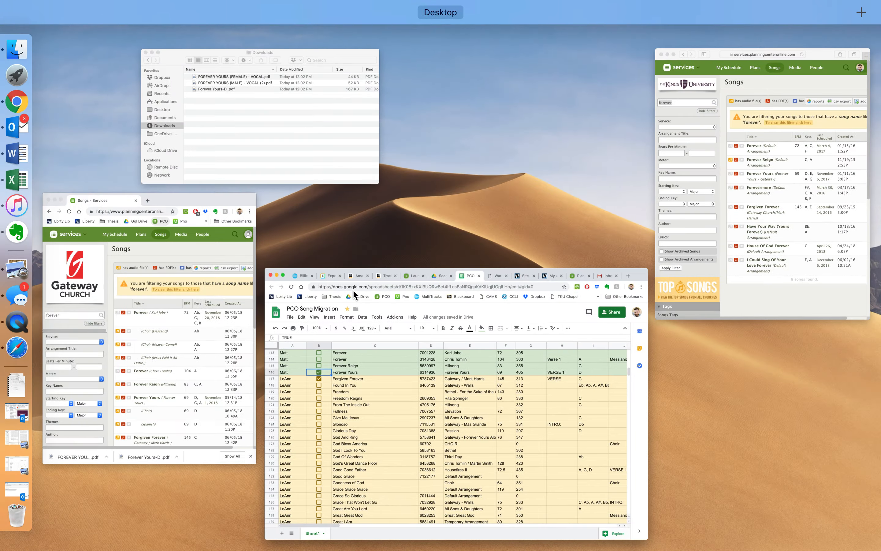
pyautogui.click(374, 346)
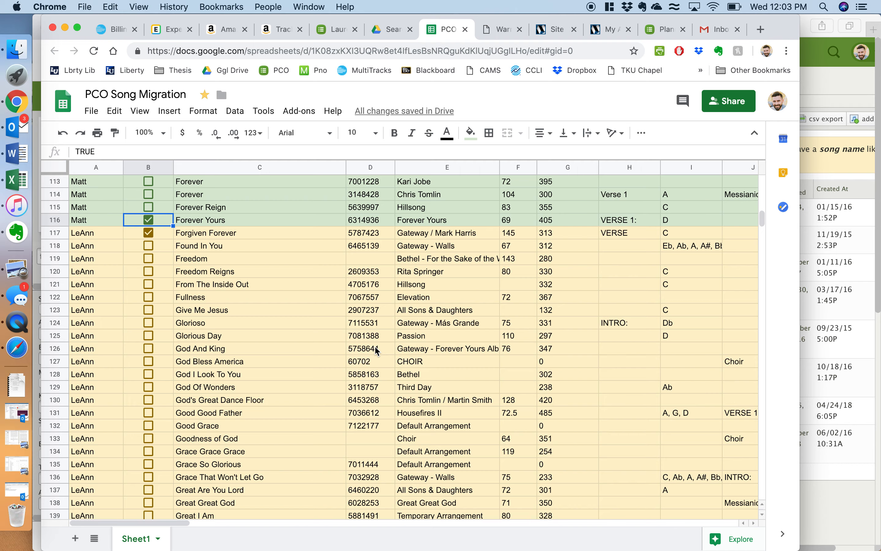
# Step: Switch to iTunes and browse the music library by album
pyautogui.hotkey('ctrl', 'Up')
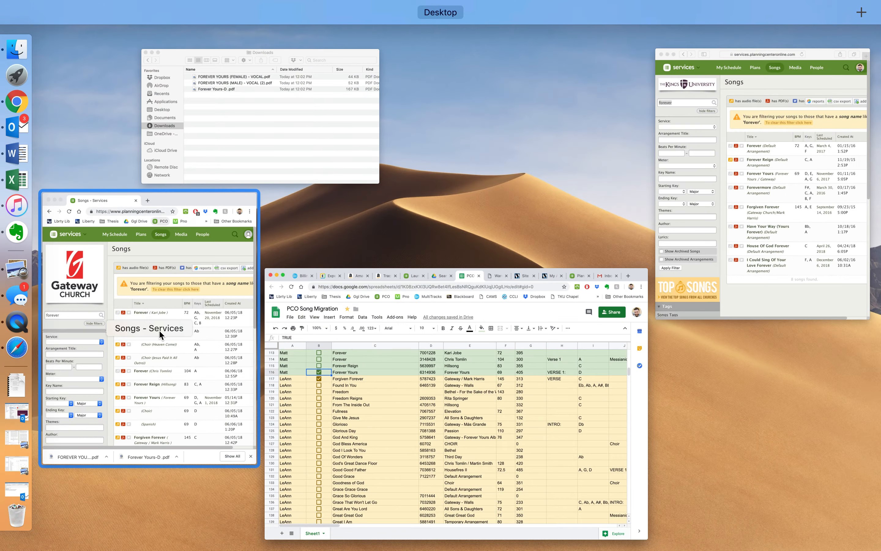
pyautogui.click(159, 331)
pyautogui.hotkey('ctrl', 'Up')
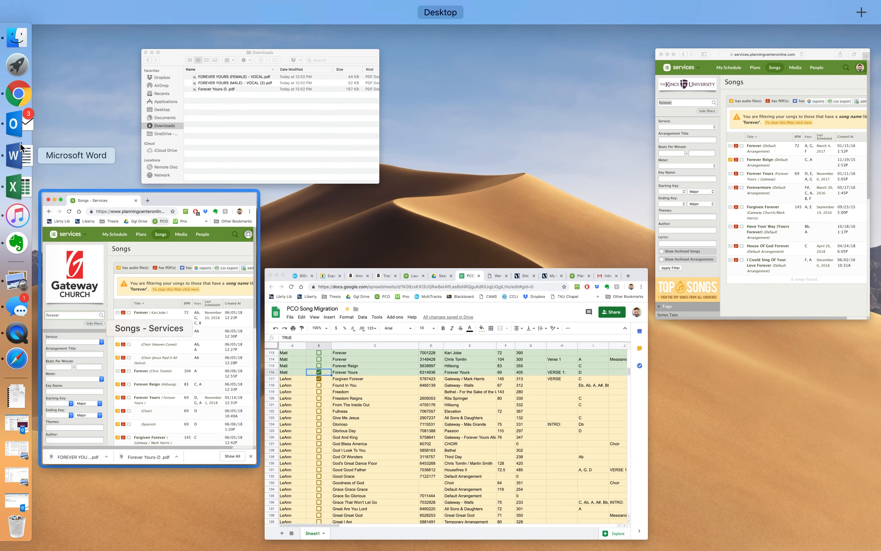
pyautogui.click(24, 204)
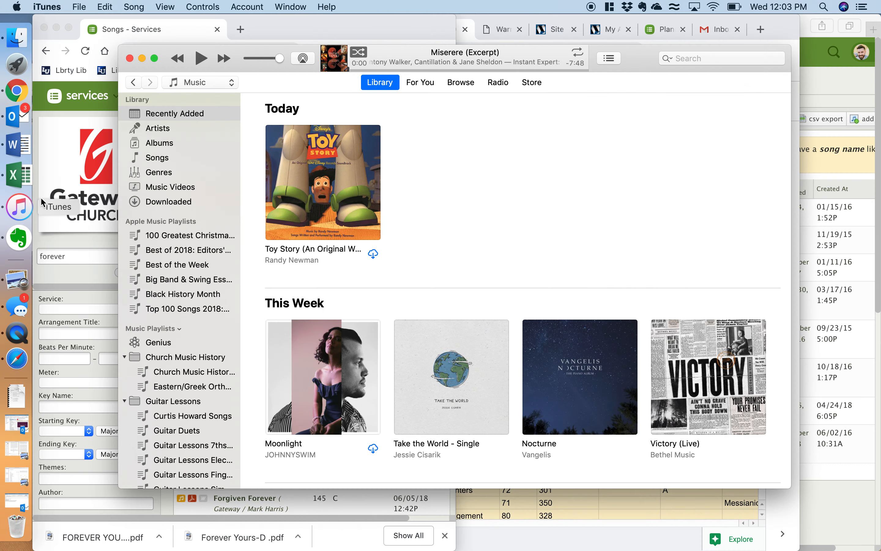
pyautogui.click(161, 143)
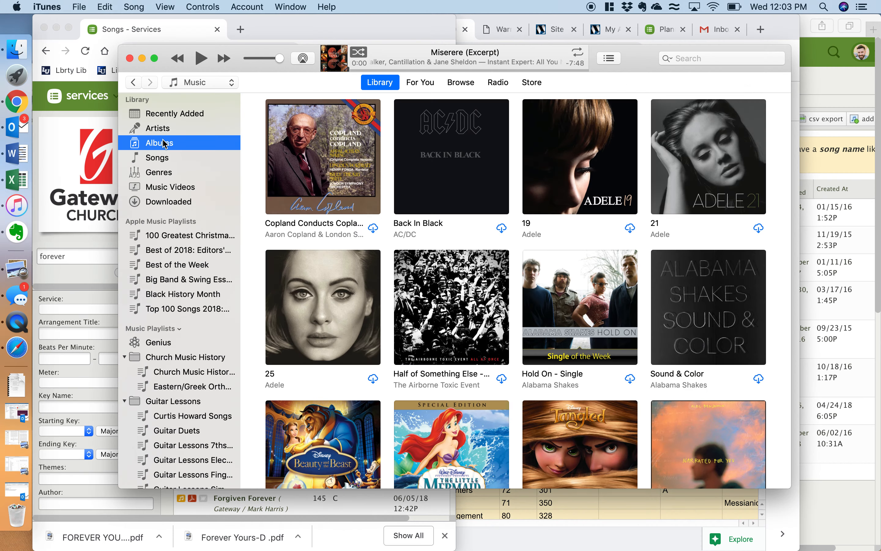
# Step: Search the local library for 'gateway' and open the 14-track Greater Than (Live) album
pyautogui.click(681, 59)
pyautogui.write('gateway')
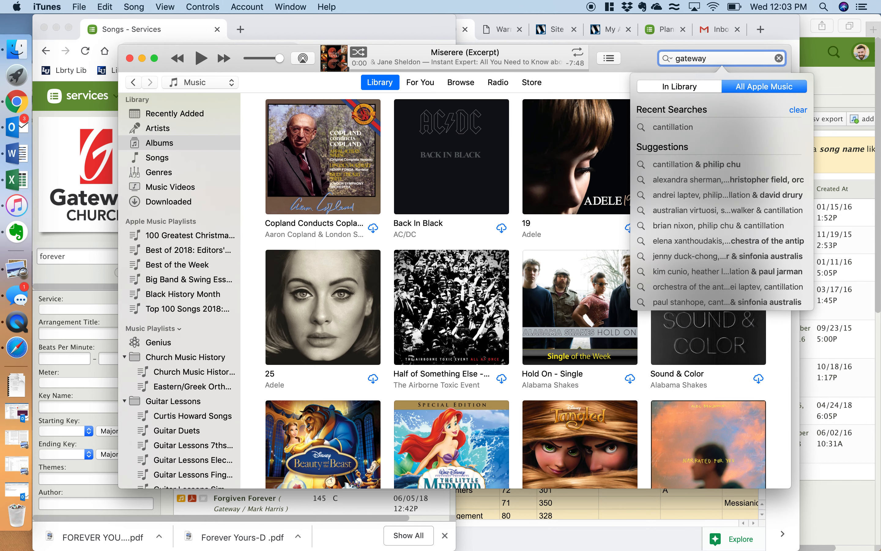
pyautogui.press('Return')
pyautogui.click(719, 62)
pyautogui.click(702, 86)
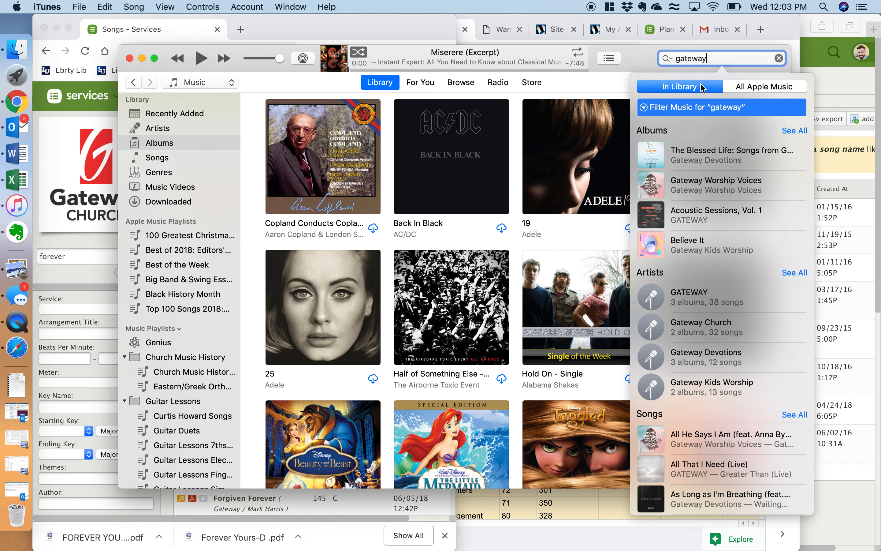
pyautogui.click(666, 105)
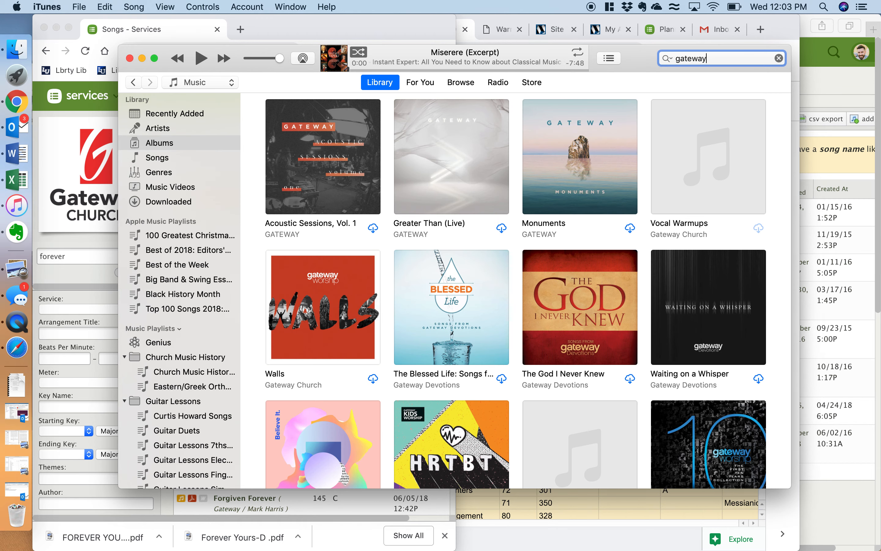
pyautogui.click(458, 168)
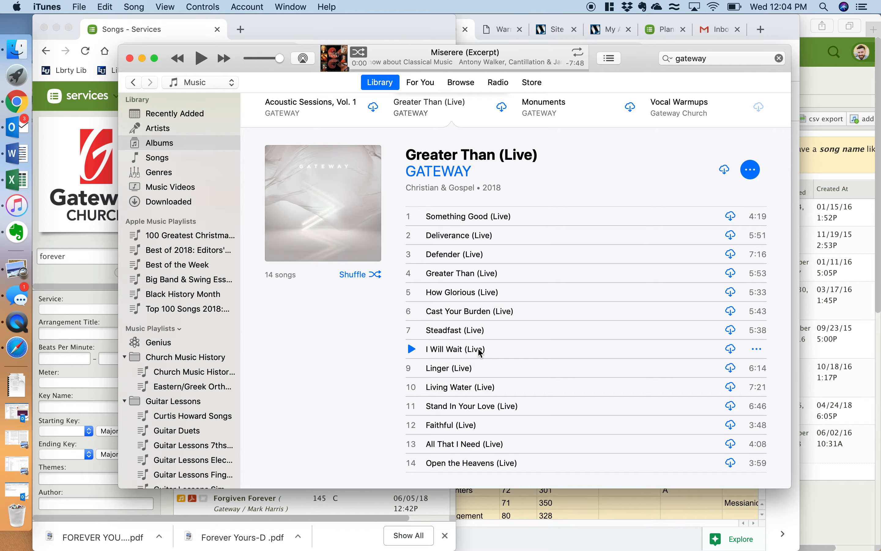
pyautogui.hotkey('ctrl', 'Up')
pyautogui.click(196, 374)
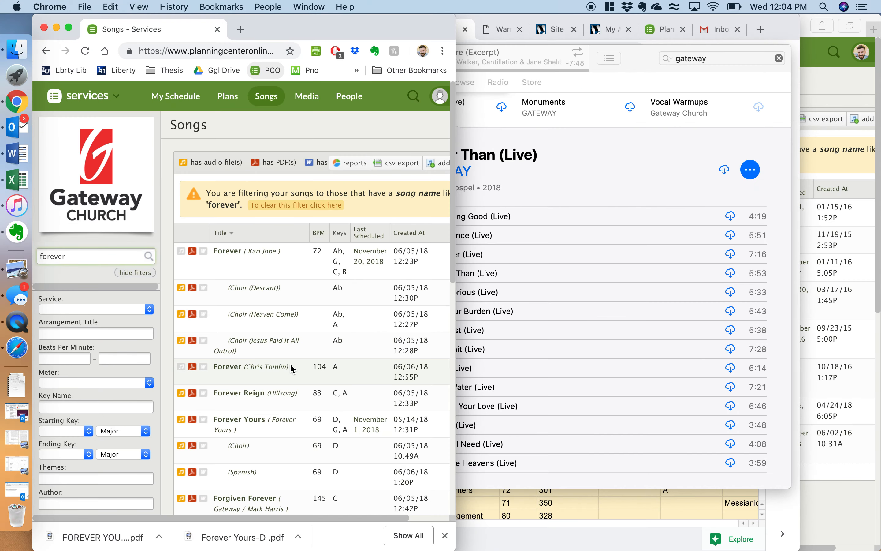
# Step: Search both song libraries for 'i will wait' and open Gateway's I Will Wait
pyautogui.moveTo(126, 261); pyautogui.dragTo(0, 225)
pyautogui.write('i will wait')
pyautogui.press('Return')
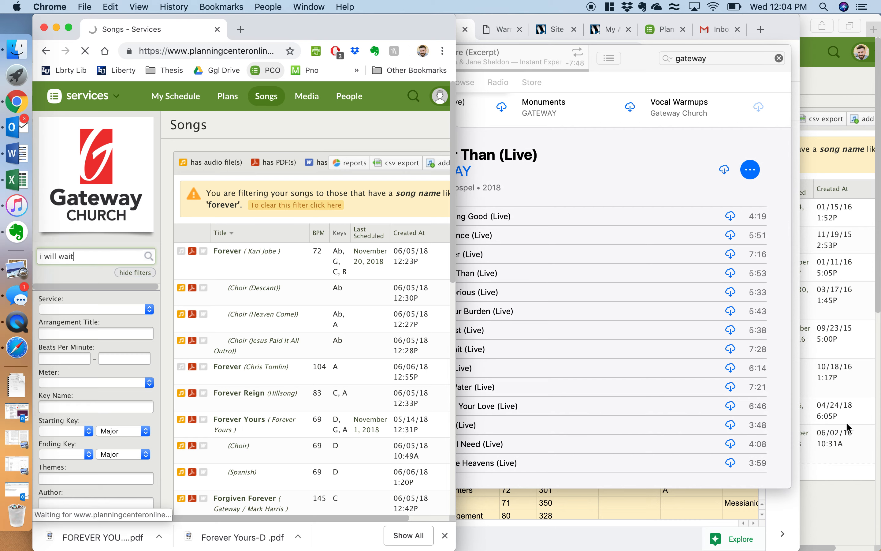
pyautogui.click(862, 492)
pyautogui.write('i will wait')
pyautogui.press('Return')
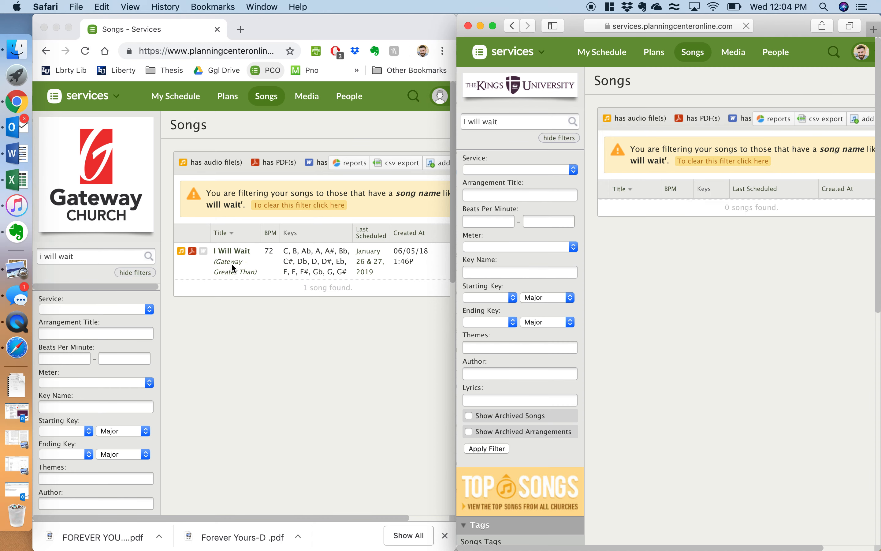
pyautogui.click(230, 263)
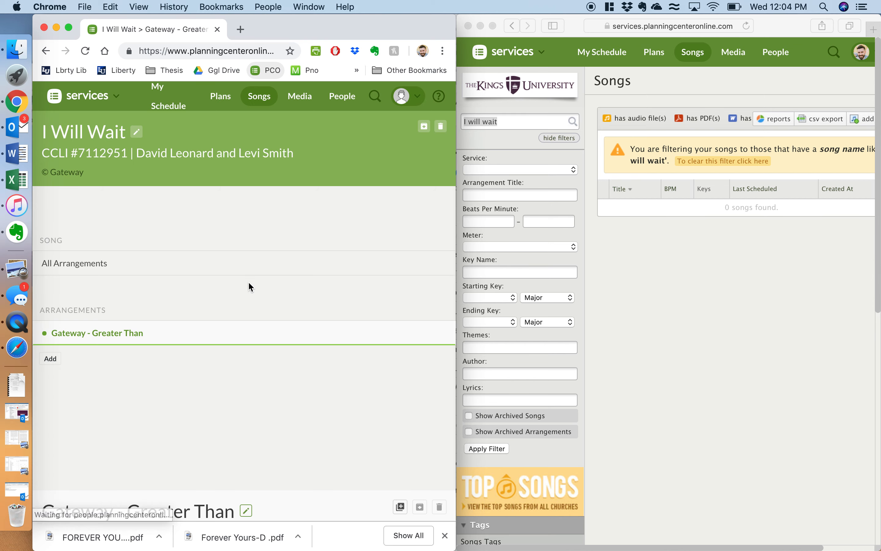
pyautogui.scroll(-8, 212, 394)
pyautogui.scroll(2, 213, 394)
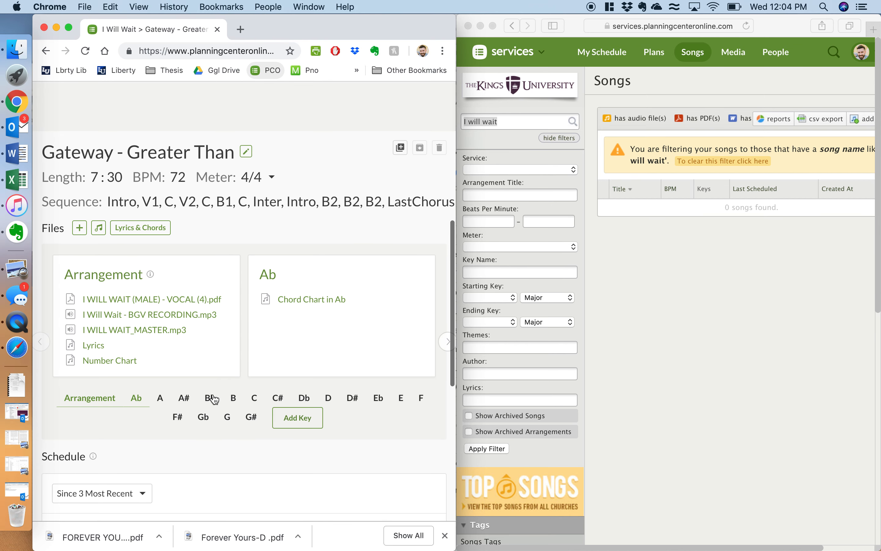
# Step: In TKU's library, which shows 0 matches, start adding a new song
pyautogui.click(615, 217)
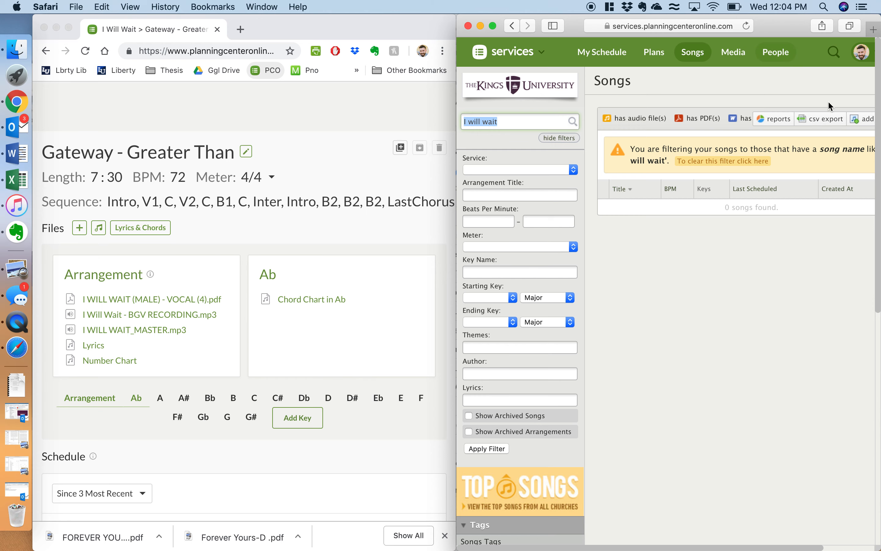
pyautogui.hscroll(3, 839, 147)
pyautogui.click(826, 121)
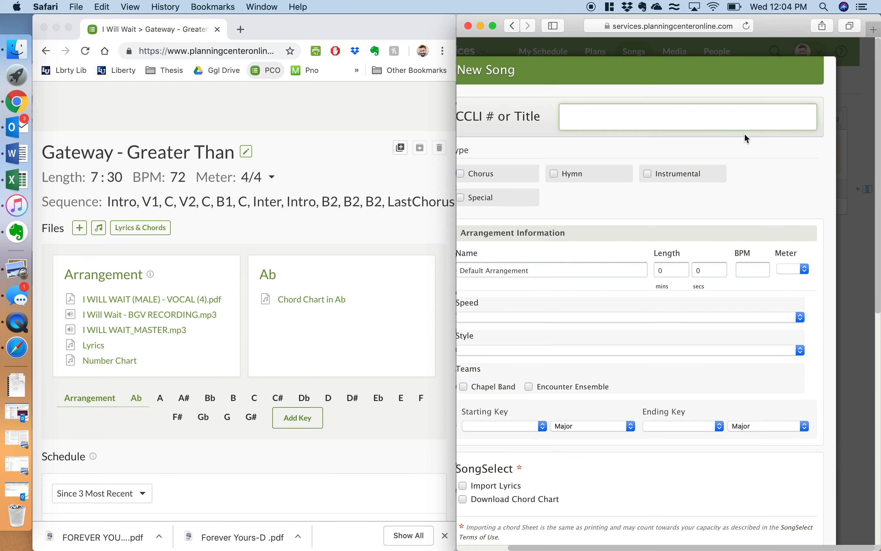
# Step: Look up CCLI 7112951 and choose the I Will Wait match, keeping Import Lyrics ticked
pyautogui.write('I Will Wait')
pyautogui.scroll(10, 369, 221)
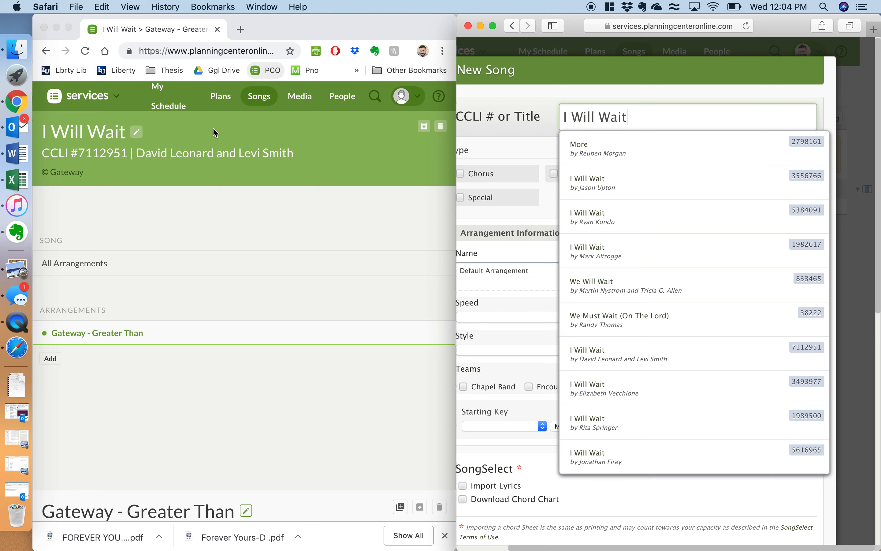
pyautogui.scroll(-2, 702, 283)
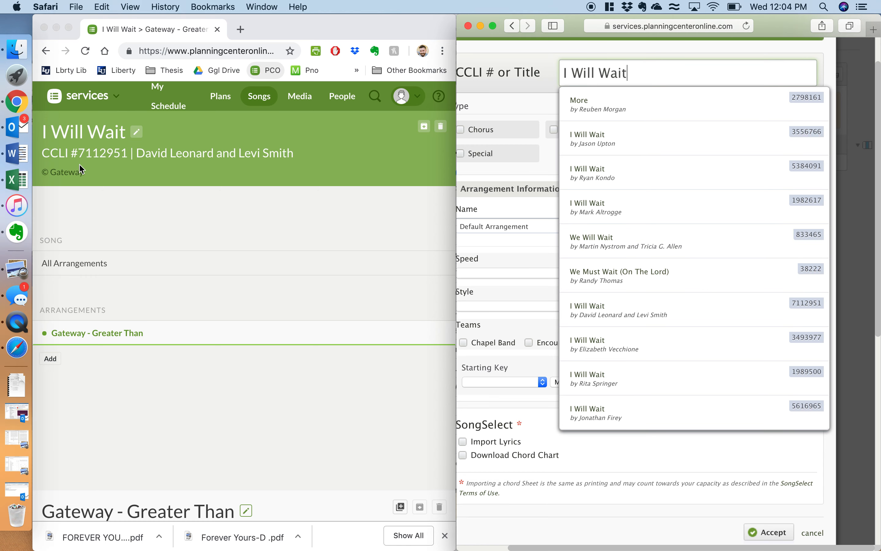
pyautogui.press('BackSpace')
pyautogui.press('BackSpace')
pyautogui.press('BackSpace')
pyautogui.press('BackSpace')
pyautogui.press('BackSpace')
pyautogui.press('BackSpace')
pyautogui.press('BackSpace')
pyautogui.press('BackSpace')
pyautogui.press('BackSpace')
pyautogui.press('BackSpace')
pyautogui.press('BackSpace')
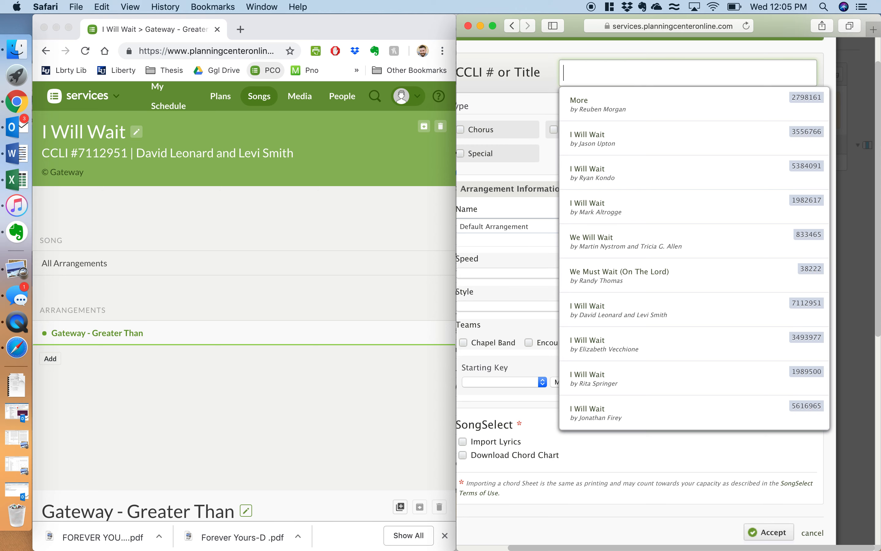
pyautogui.write('7112')
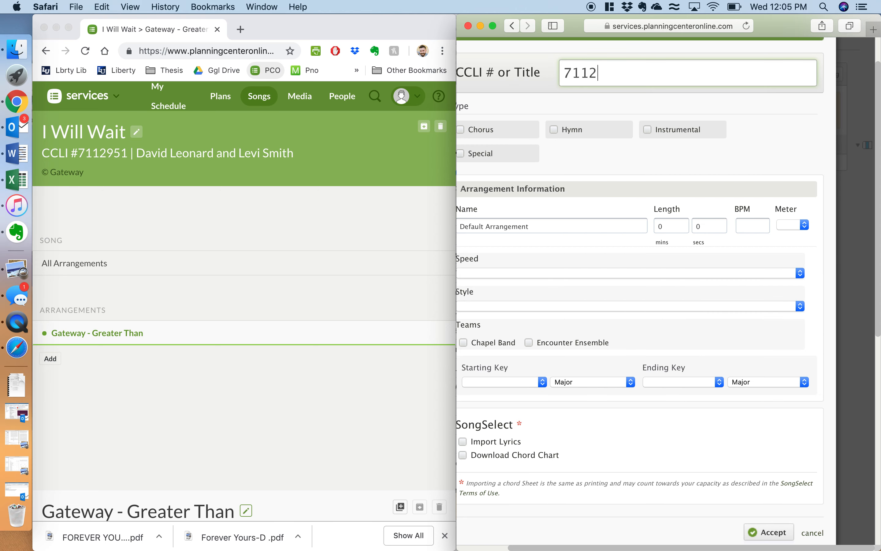
pyautogui.write('951')
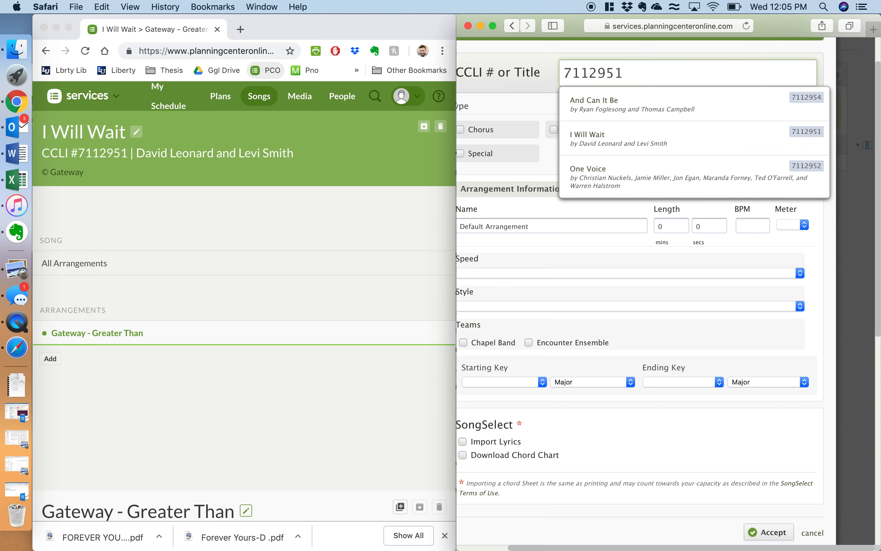
pyautogui.click(621, 107)
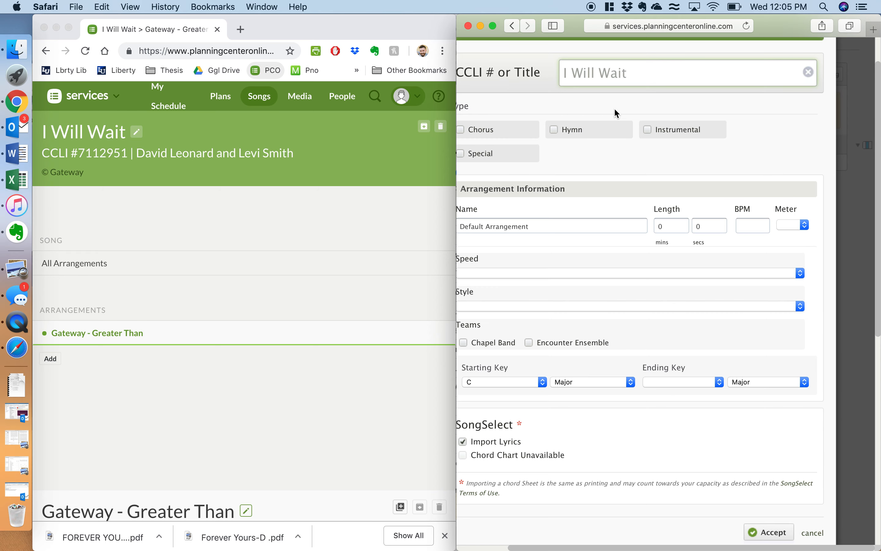
pyautogui.click(488, 132)
pyautogui.click(488, 132)
pyautogui.hscroll(-3, 592, 153)
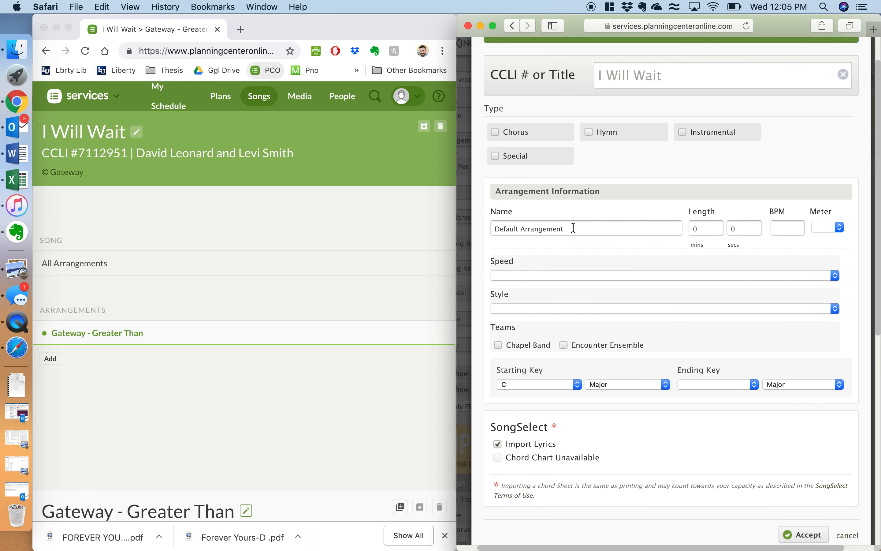
# Step: Name the arrangement 'Gateway Greater Than' with length 7:30, 72 BPM and 4/4 meter
pyautogui.click(572, 226)
pyautogui.write('Gateway Greater')
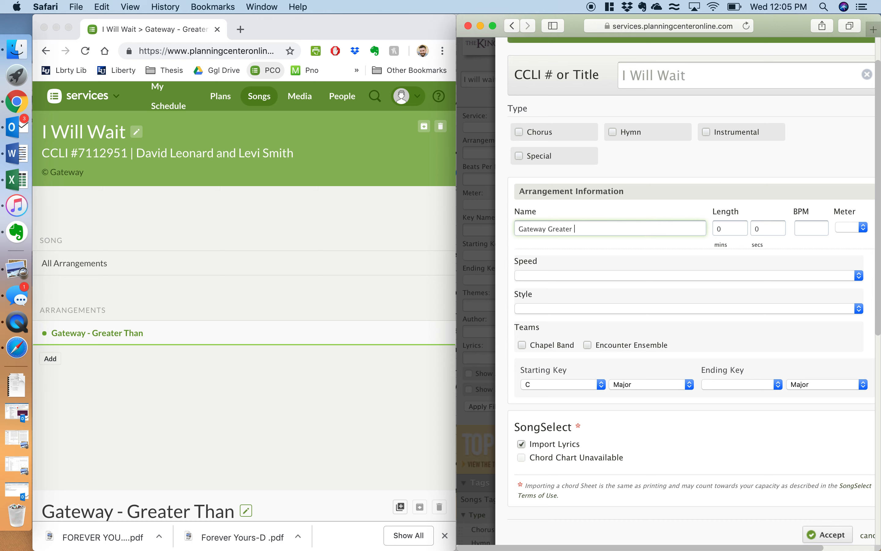
pyautogui.write(' Than')
pyautogui.press('Tab')
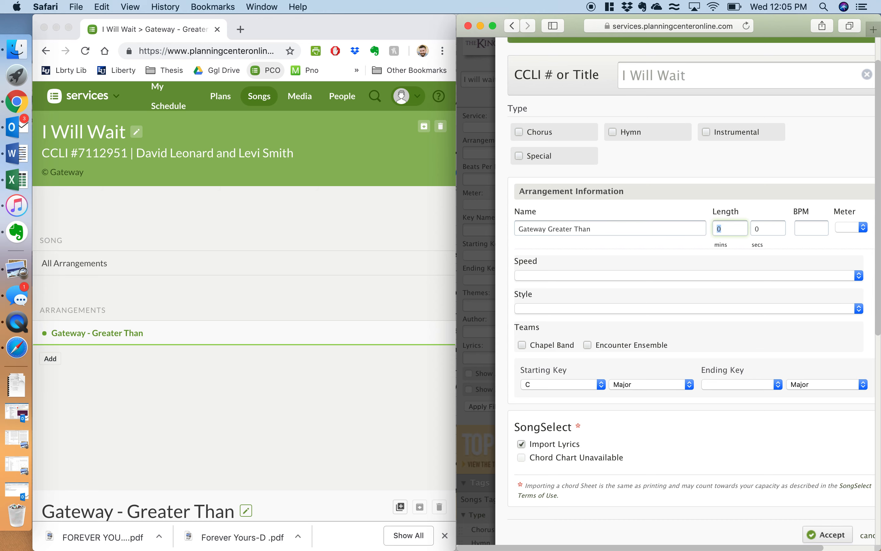
pyautogui.scroll(-10, 180, 381)
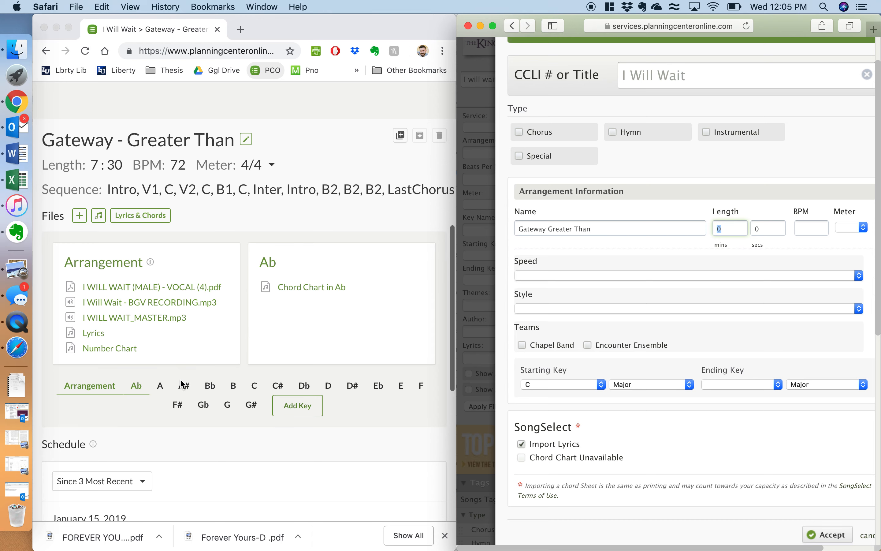
pyautogui.write('7')
pyautogui.press('Tab')
pyautogui.write('30')
pyautogui.press('Tab')
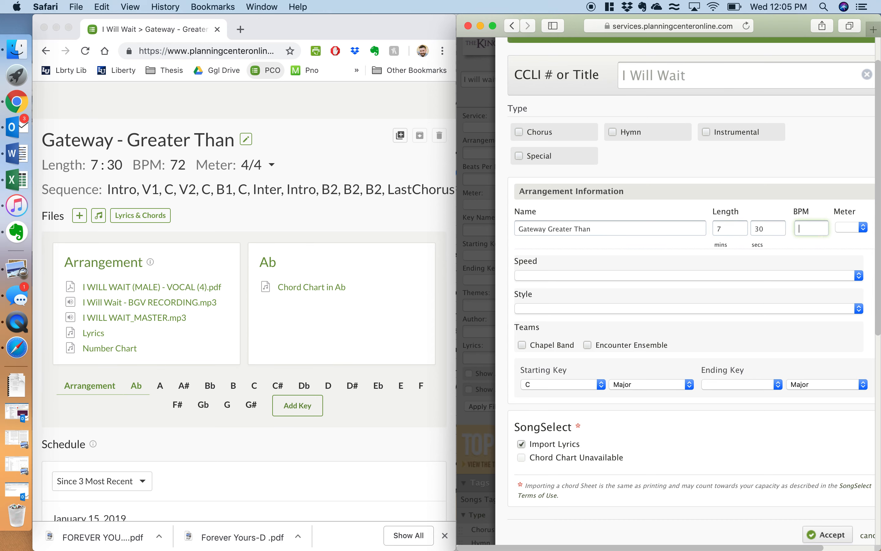
pyautogui.press('Tab')
pyautogui.press('4')
# Step: Keep the starting key at C and save the new song
pyautogui.scroll(-3, 612, 314)
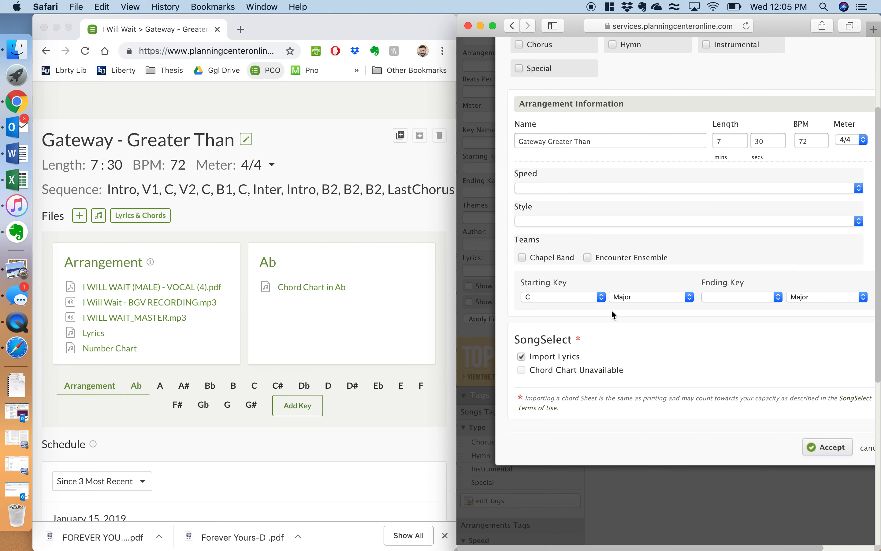
pyautogui.click(599, 297)
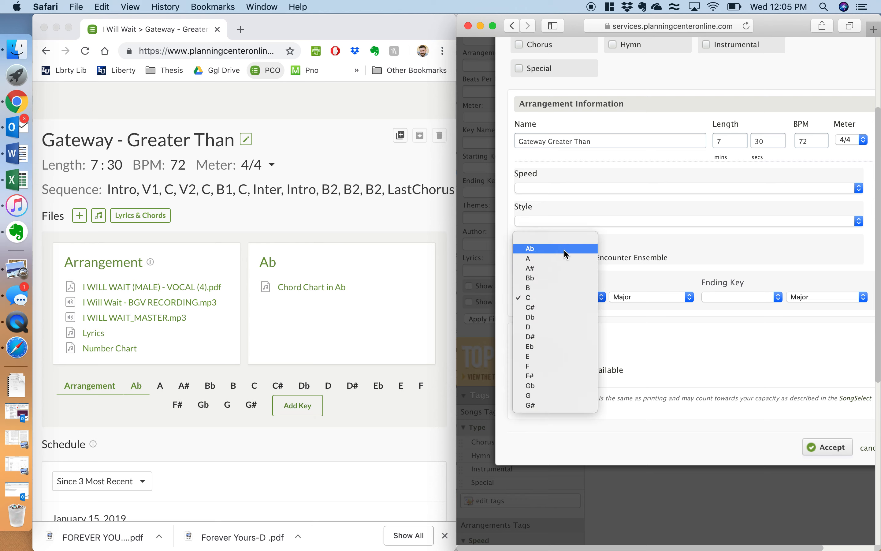
pyautogui.click(688, 342)
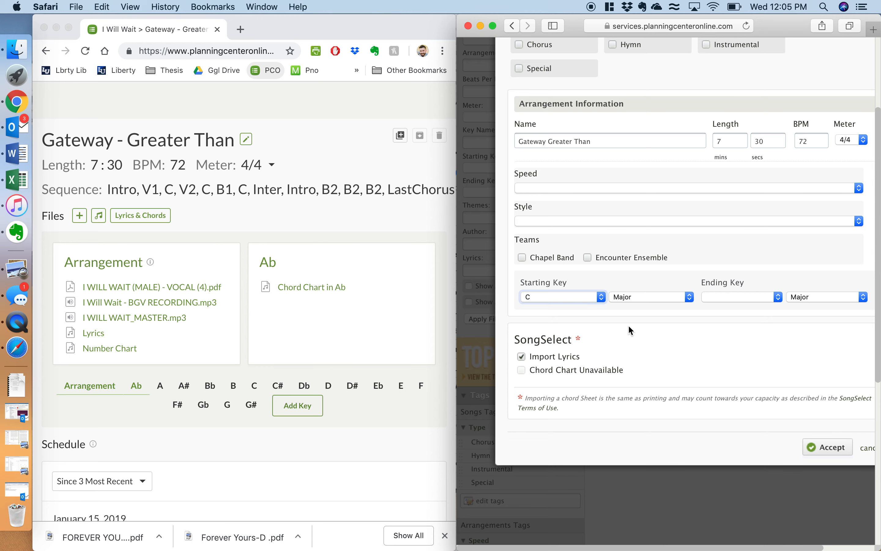
pyautogui.hscroll(3, 629, 326)
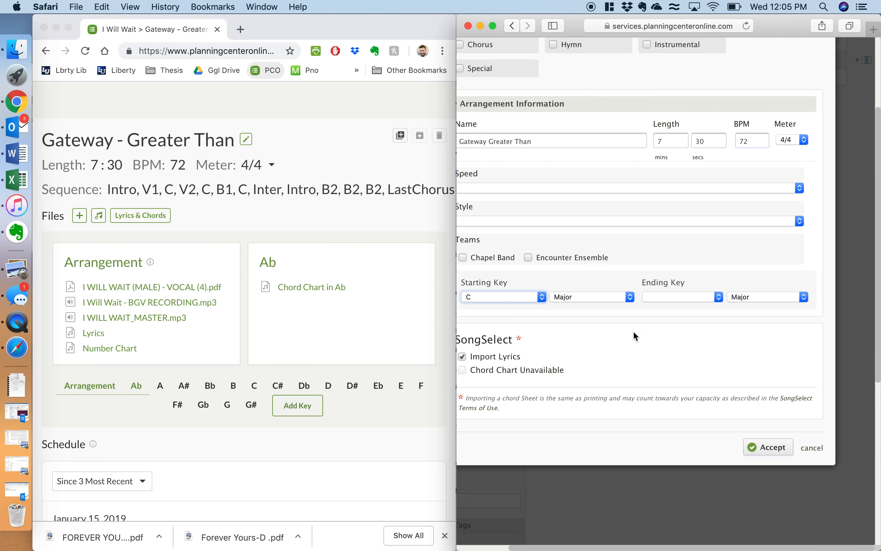
pyautogui.click(771, 448)
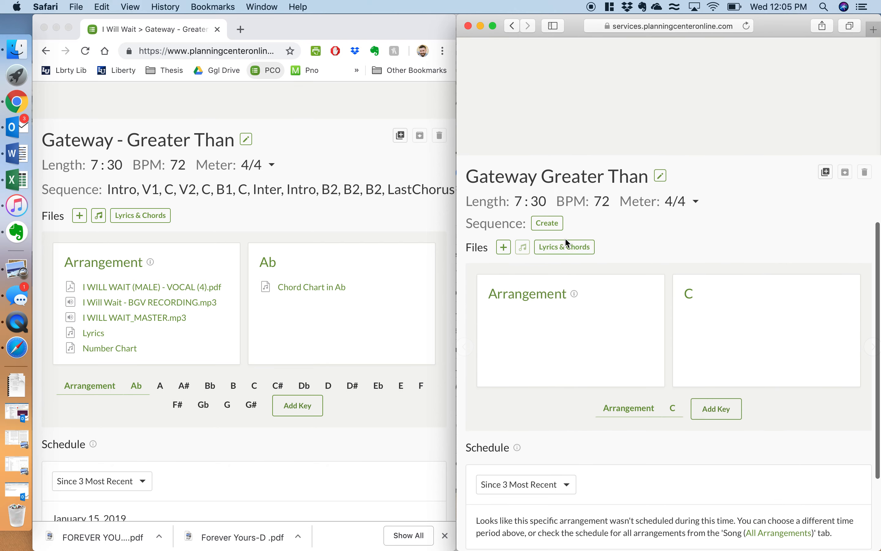
# Step: Copy the original I Will Wait lyrics and chords from Chrome and paste them into the new arrangement's chord chart
pyautogui.click(255, 210)
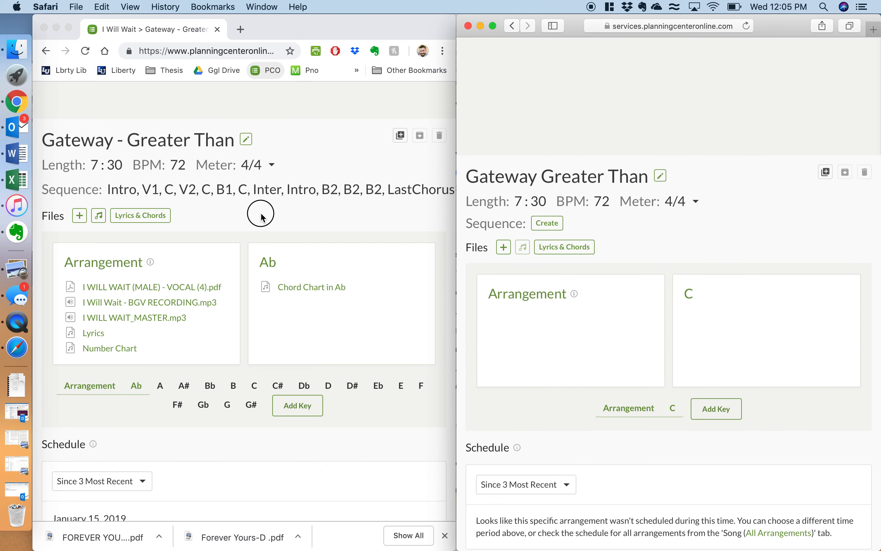
pyautogui.click(142, 217)
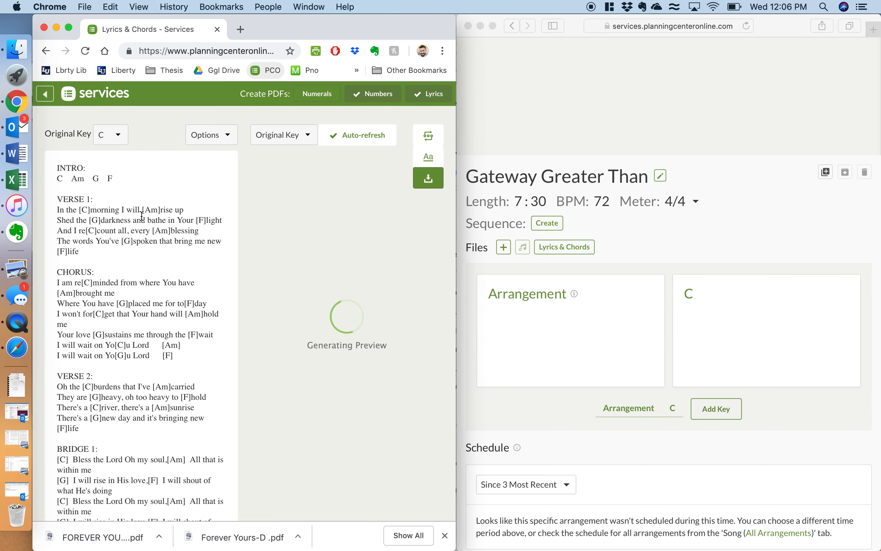
pyautogui.press('super+a')
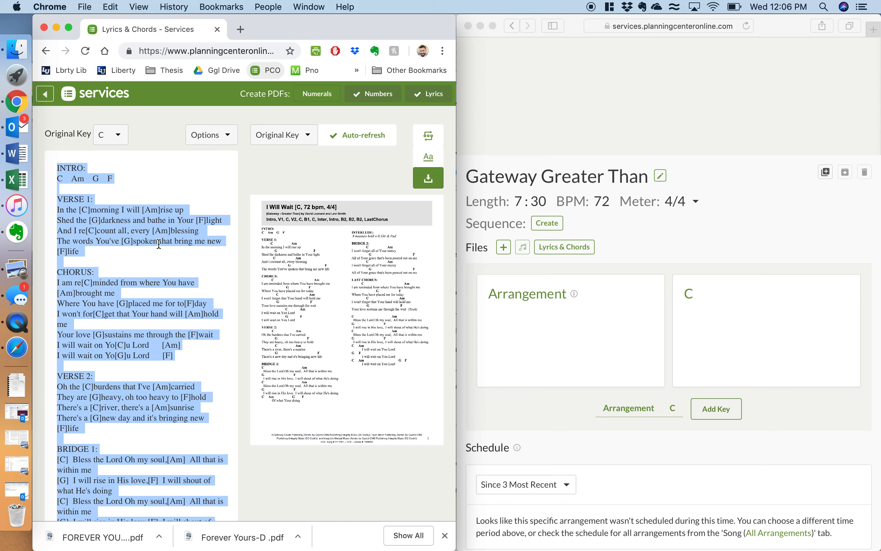
pyautogui.click(706, 260)
pyautogui.click(565, 247)
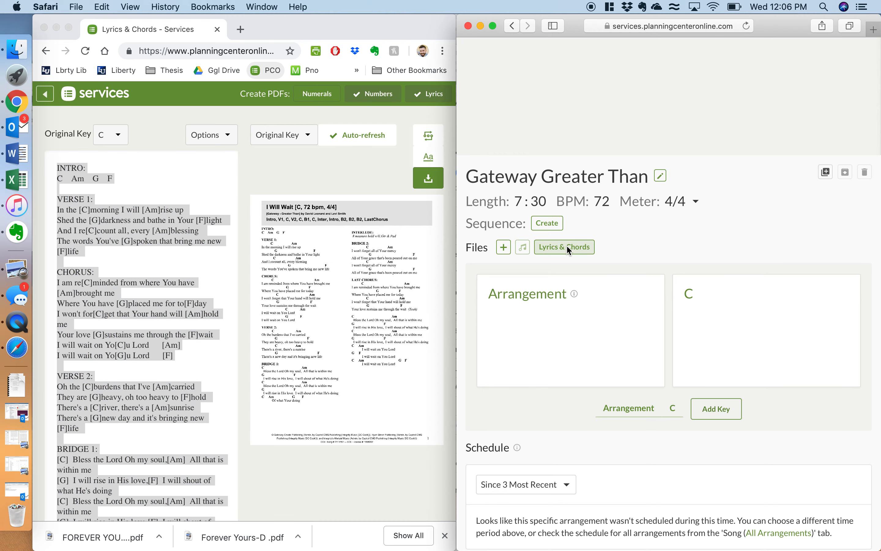
pyautogui.click(535, 189)
pyautogui.press('super+v')
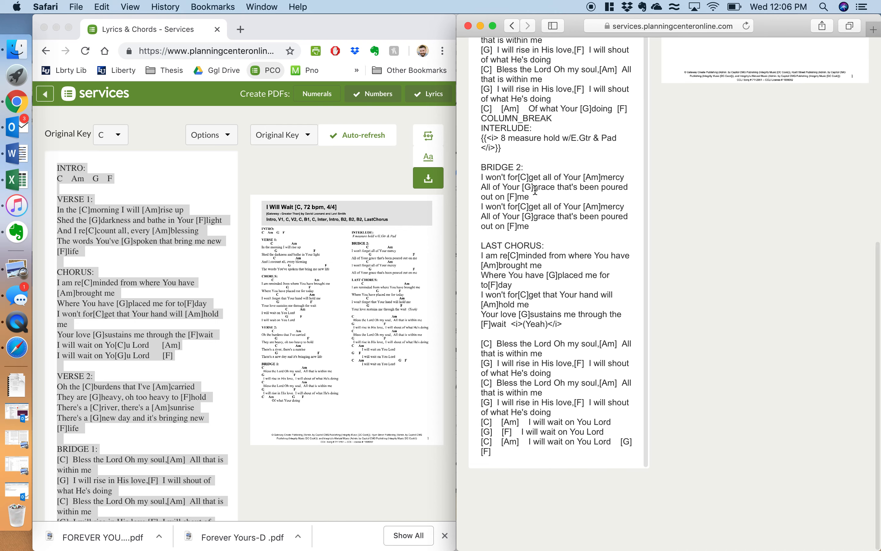
pyautogui.scroll(3, 535, 190)
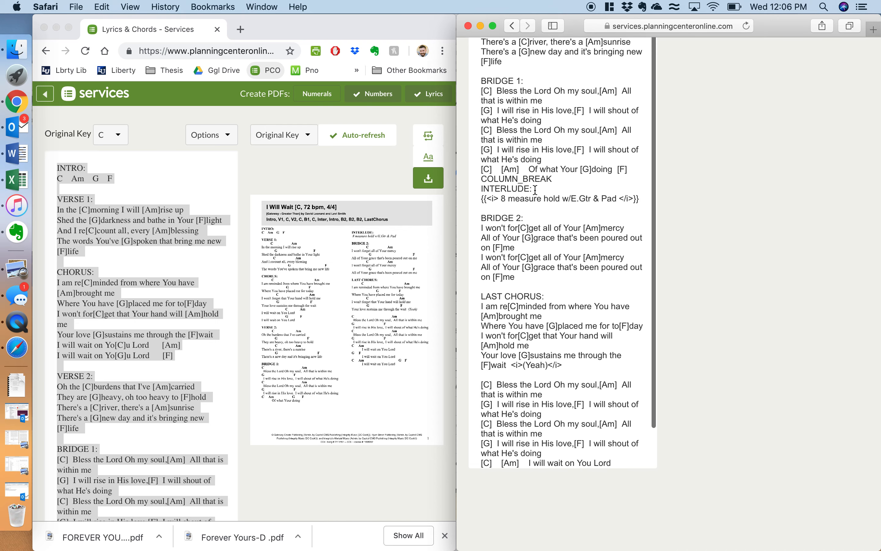
pyautogui.scroll(10, 535, 189)
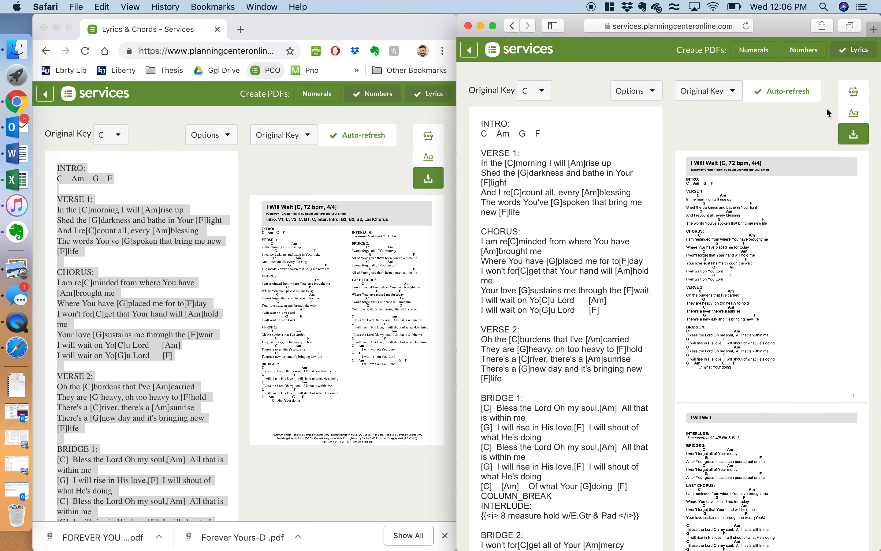
# Step: Set the chord chart font to Times New Roman and its layout to 2 columns
pyautogui.click(854, 113)
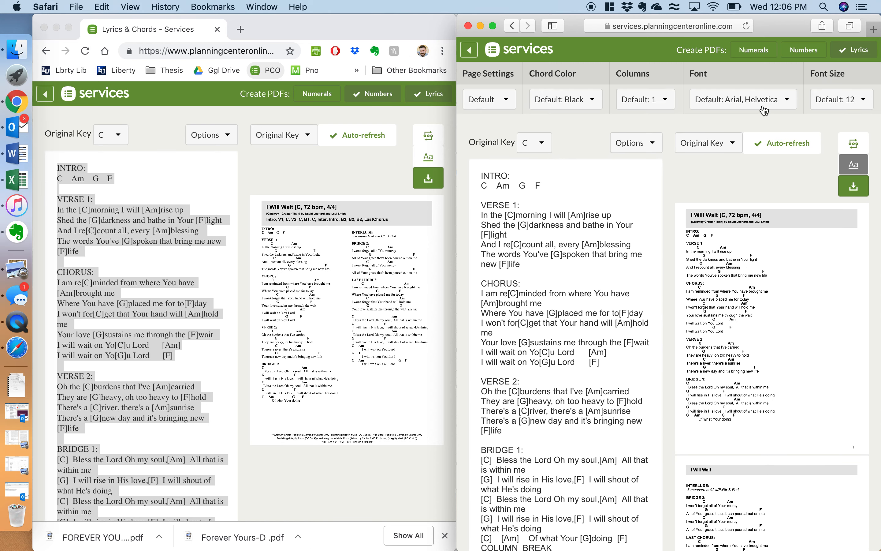
pyautogui.click(745, 107)
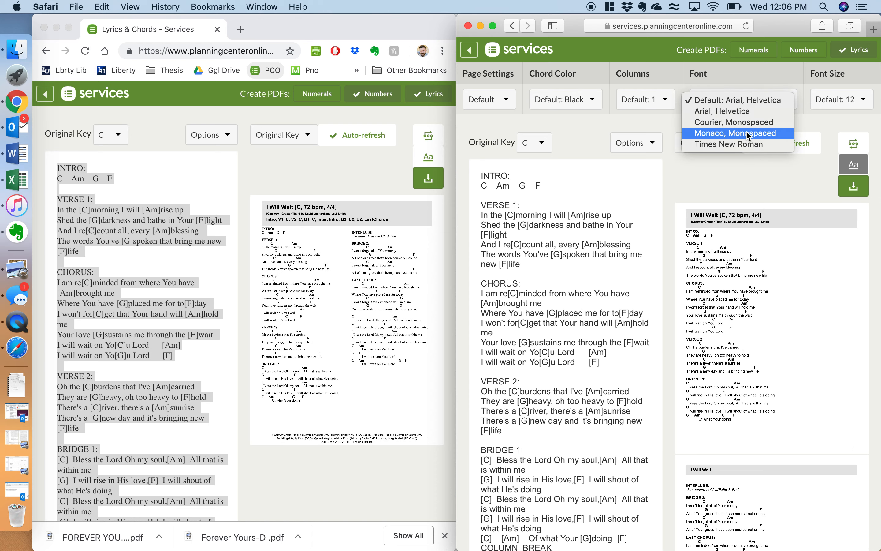
pyautogui.click(747, 143)
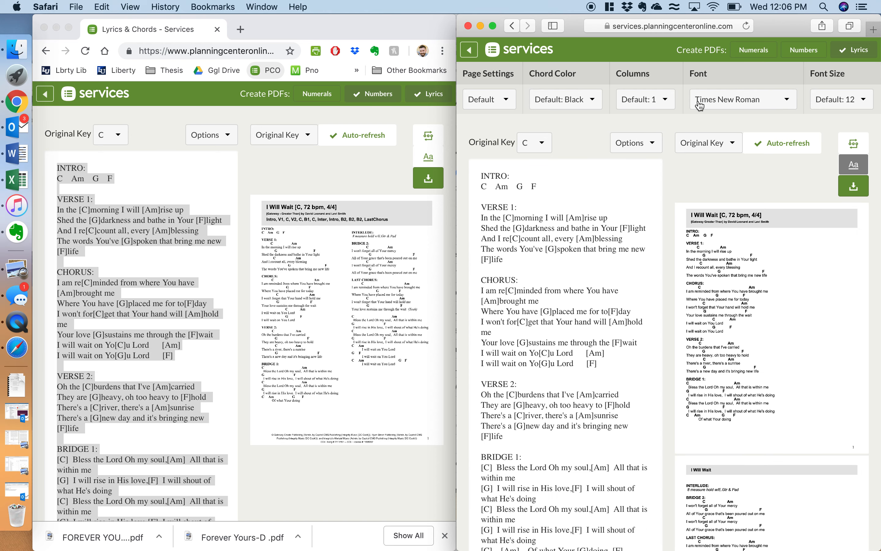
pyautogui.click(665, 104)
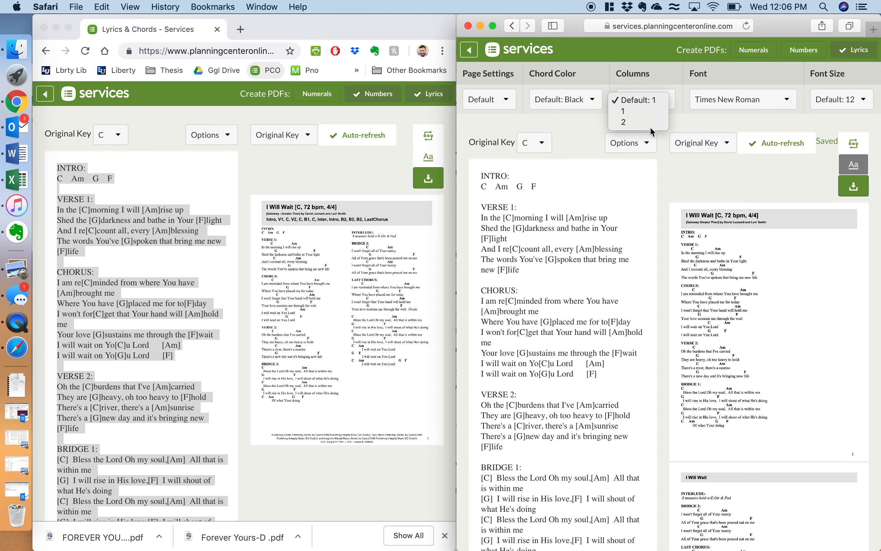
pyautogui.click(651, 122)
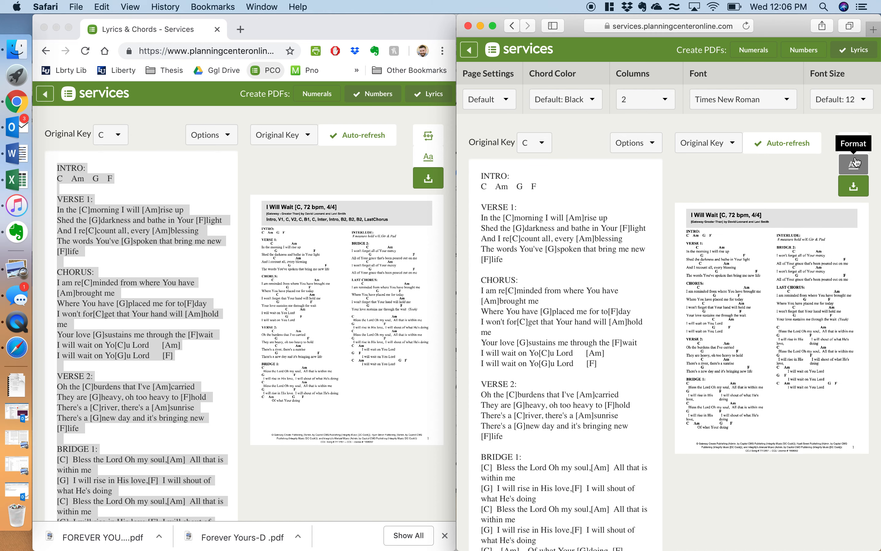
# Step: Open the new arrangement's sequence editor, with the original Gateway sequence open for reference
pyautogui.click(855, 146)
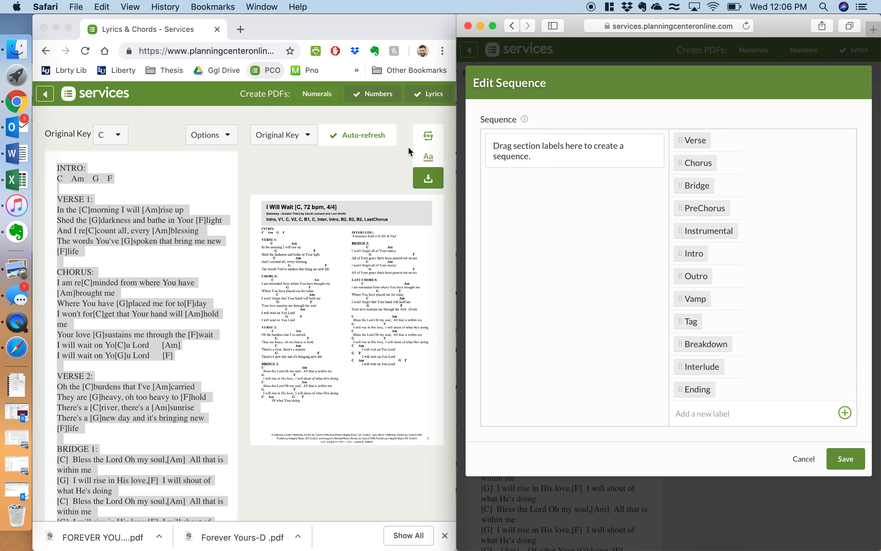
pyautogui.click(430, 137)
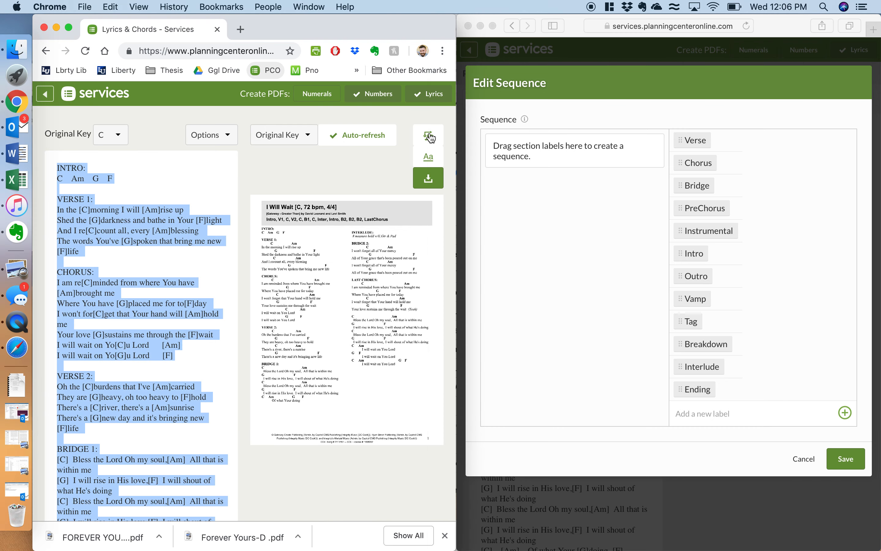
pyautogui.click(430, 137)
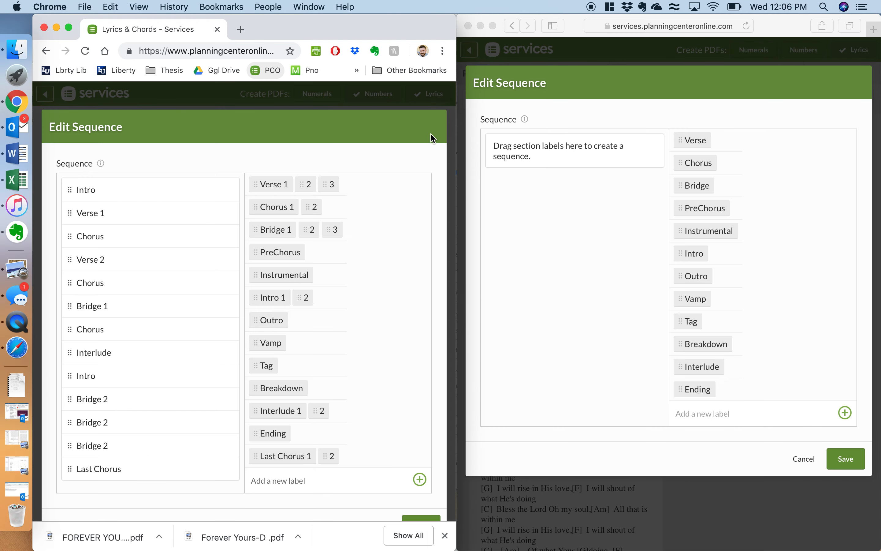
pyautogui.click(694, 253)
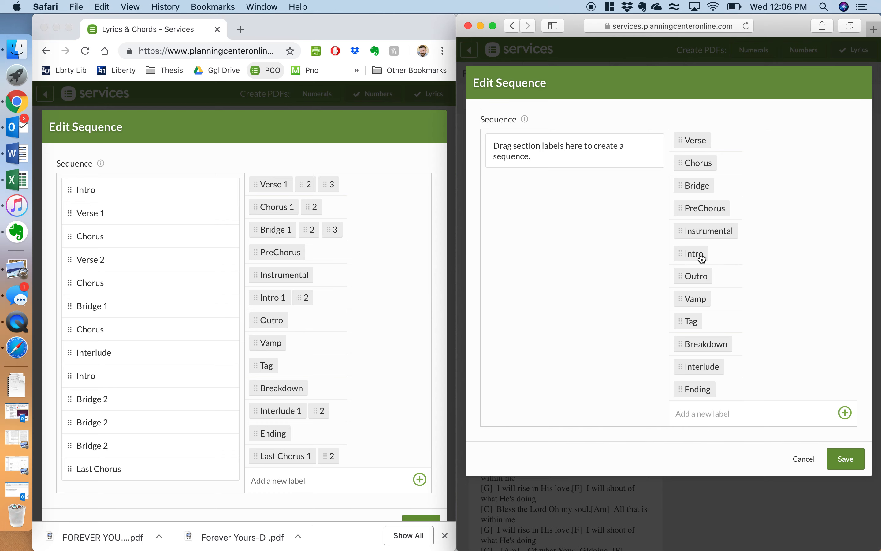
# Step: Build the sequence Intro, Verse 1, Chorus 1, Verse 2, Chorus 1, Bridge, Chorus 1
pyautogui.click(693, 254)
pyautogui.click(696, 142)
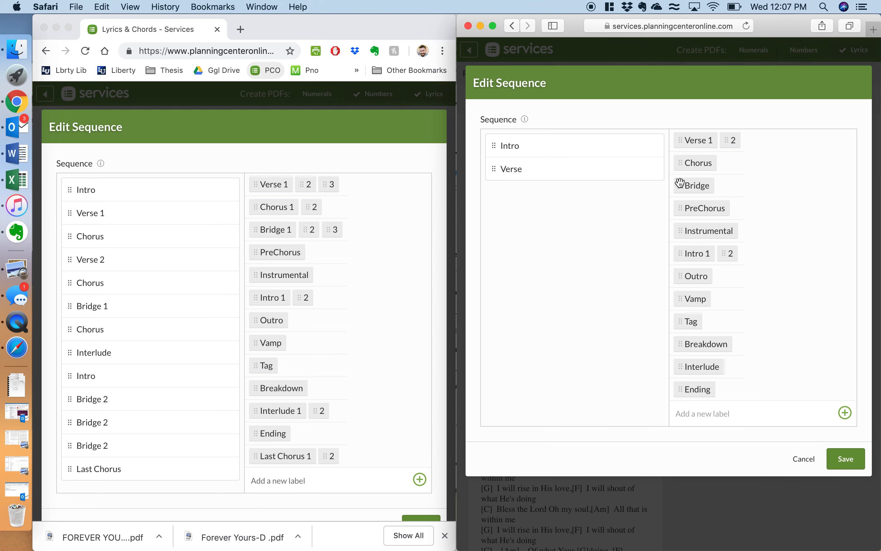
pyautogui.click(707, 163)
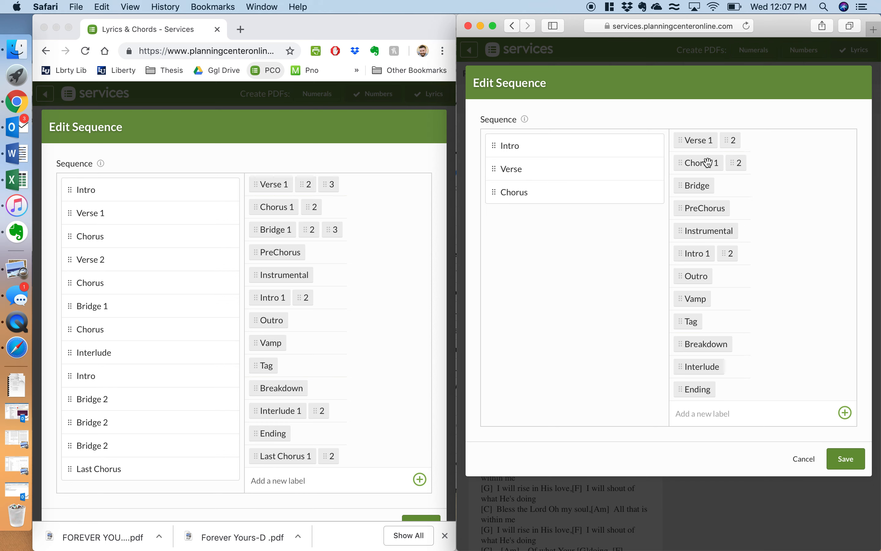
pyautogui.click(731, 141)
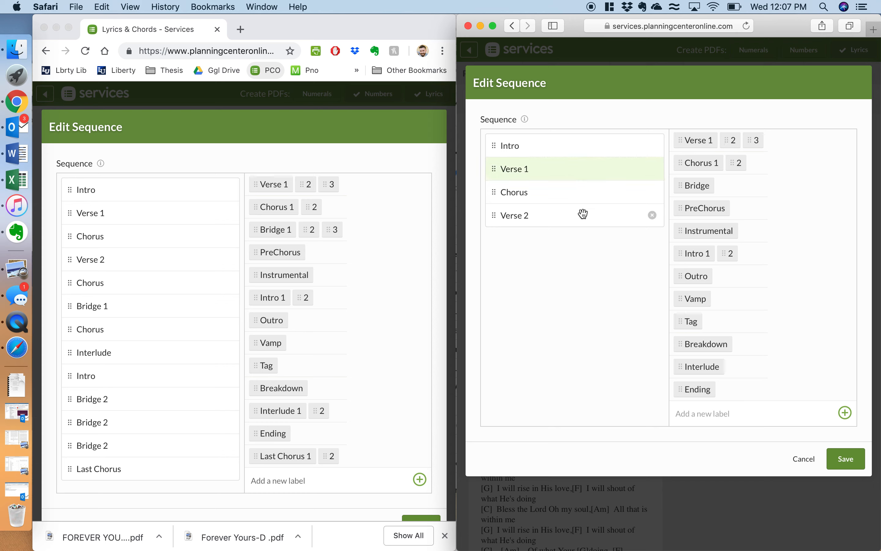
pyautogui.click(704, 164)
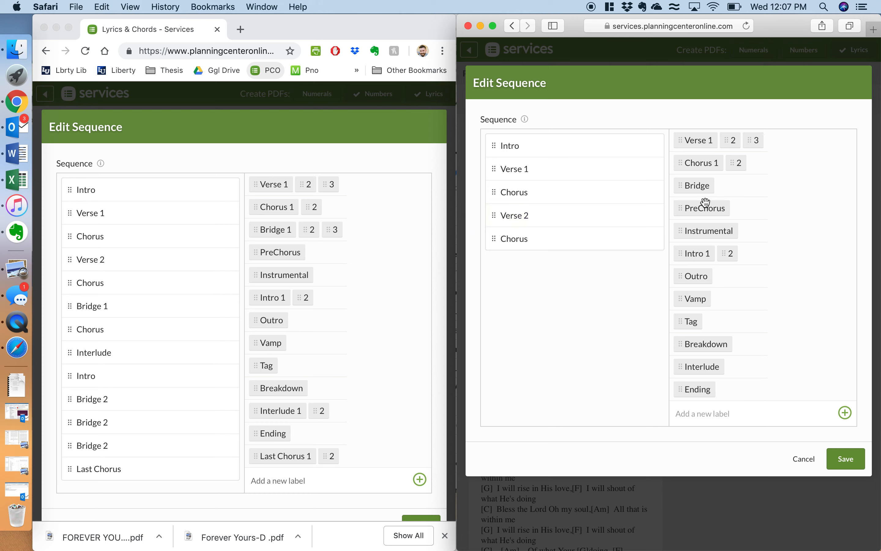
pyautogui.click(700, 186)
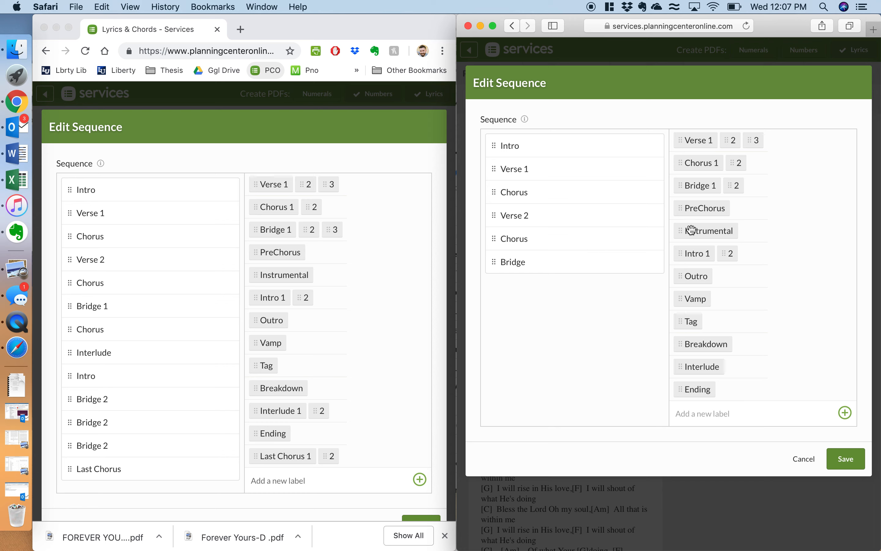
pyautogui.click(707, 162)
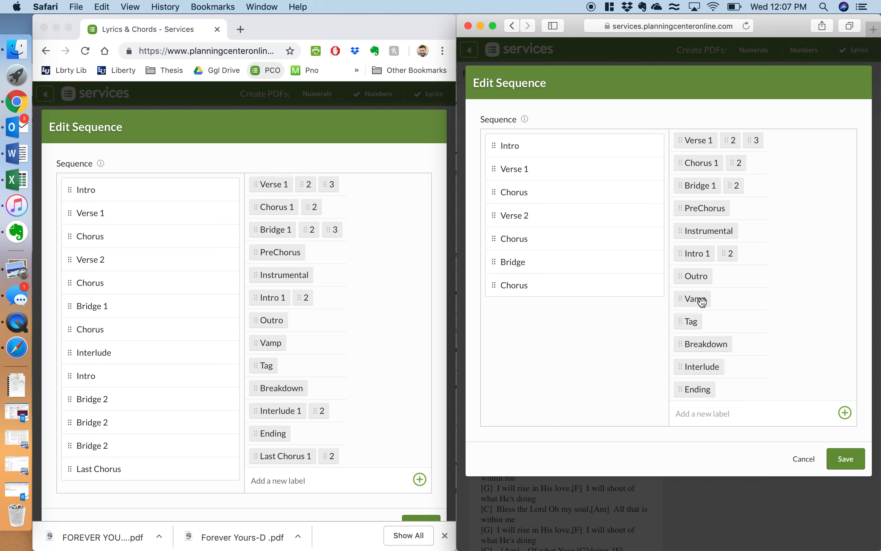
# Step: Append Interlude, Intro, three Bridge 2s and a final Chorus 2 to the sequence
pyautogui.click(701, 367)
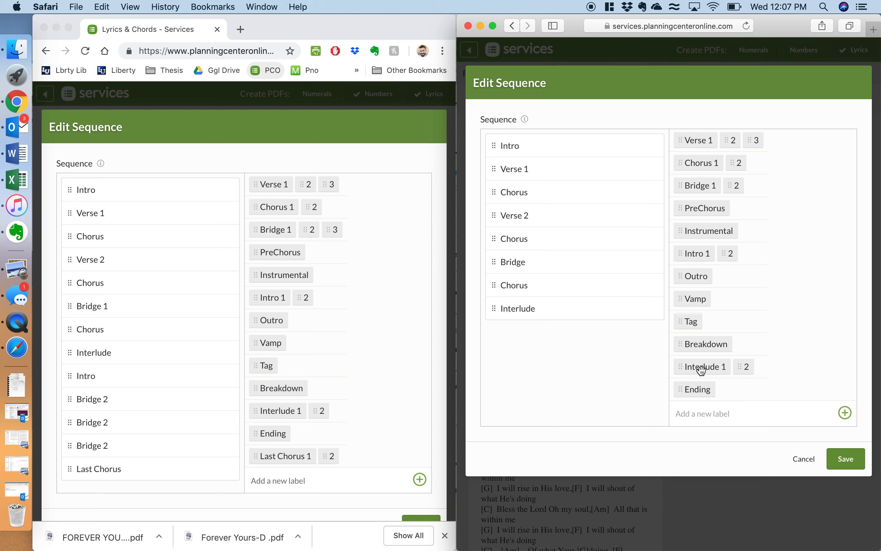
pyautogui.click(698, 254)
pyautogui.click(734, 189)
pyautogui.click(735, 188)
pyautogui.click(734, 188)
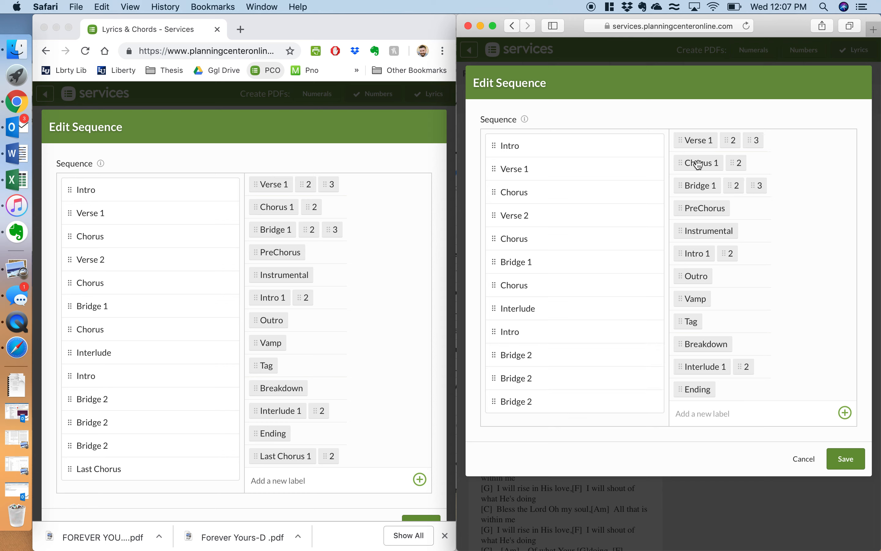
pyautogui.click(738, 165)
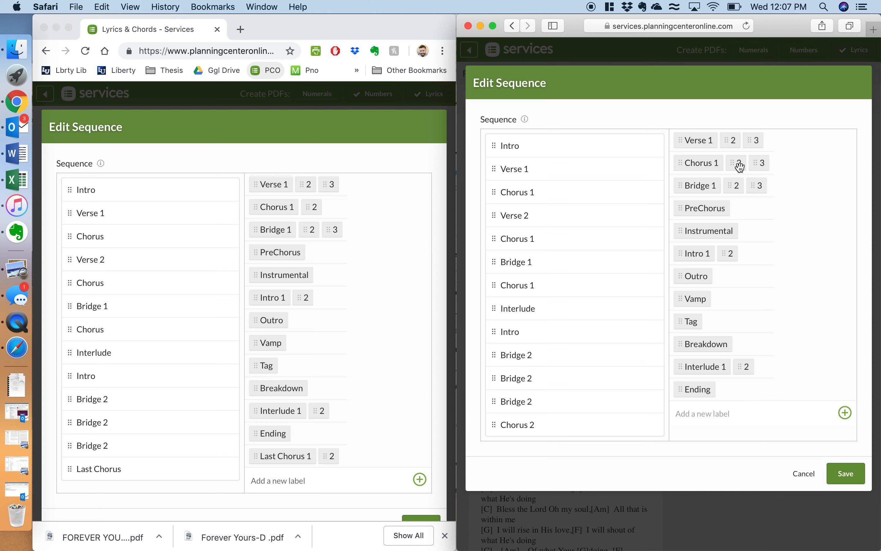
# Step: Save the new sequence and also generate a Numbers chart PDF
pyautogui.click(847, 473)
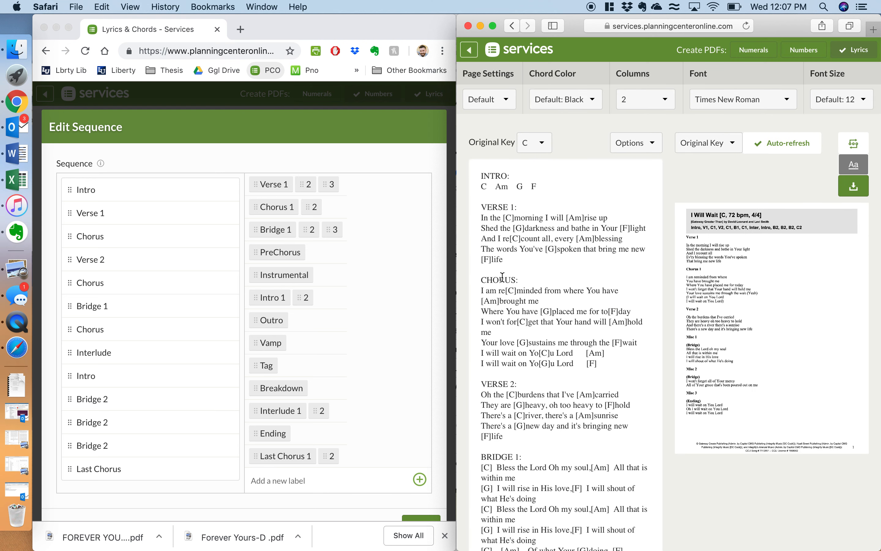
pyautogui.moveTo(514, 218); pyautogui.dragTo(502, 217)
pyautogui.click(516, 221)
pyautogui.click(805, 51)
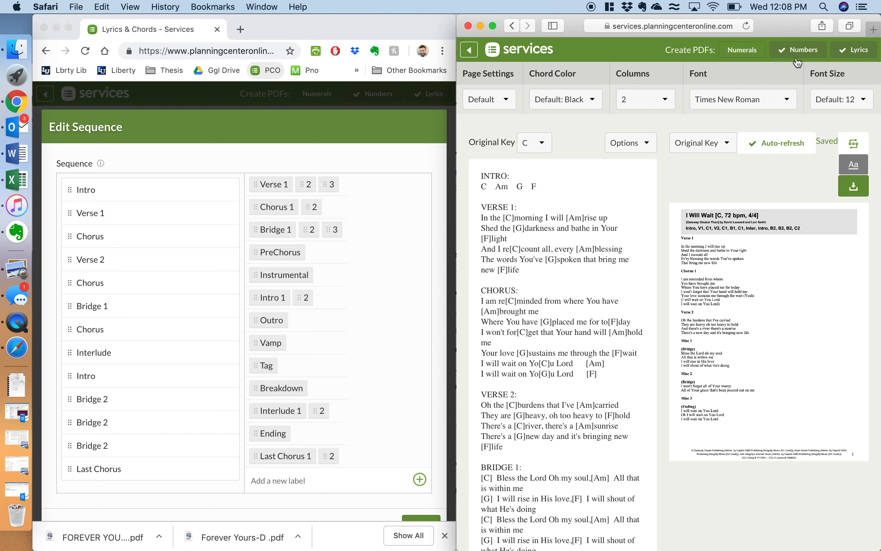
# Step: Go back to the arrangement page and cancel the original's sequence dialog in Chrome, returning to its song page
pyautogui.click(469, 51)
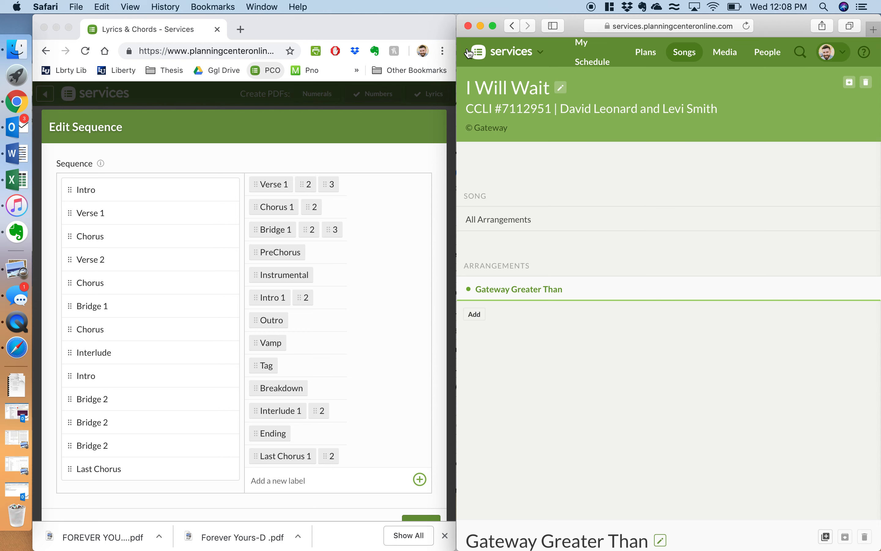
pyautogui.scroll(-10, 620, 301)
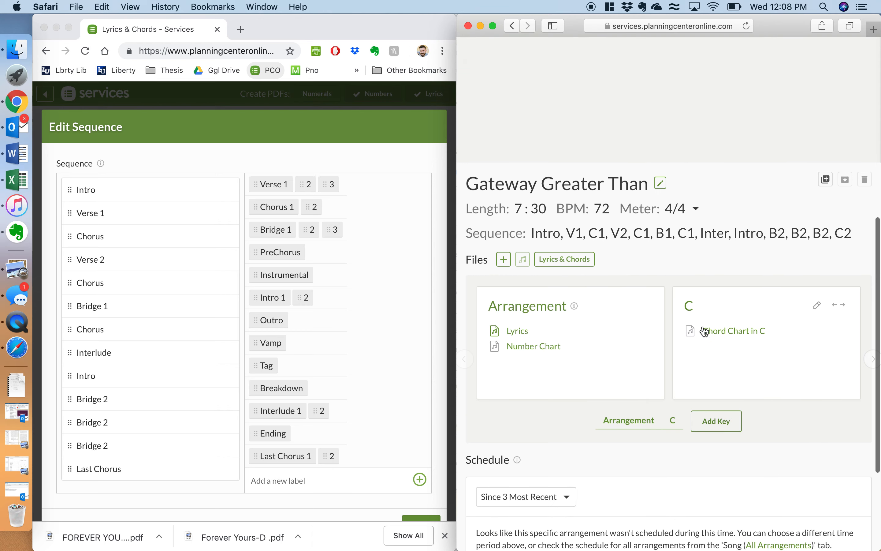
pyautogui.moveTo(743, 339)
pyautogui.scroll(-3, 436, 350)
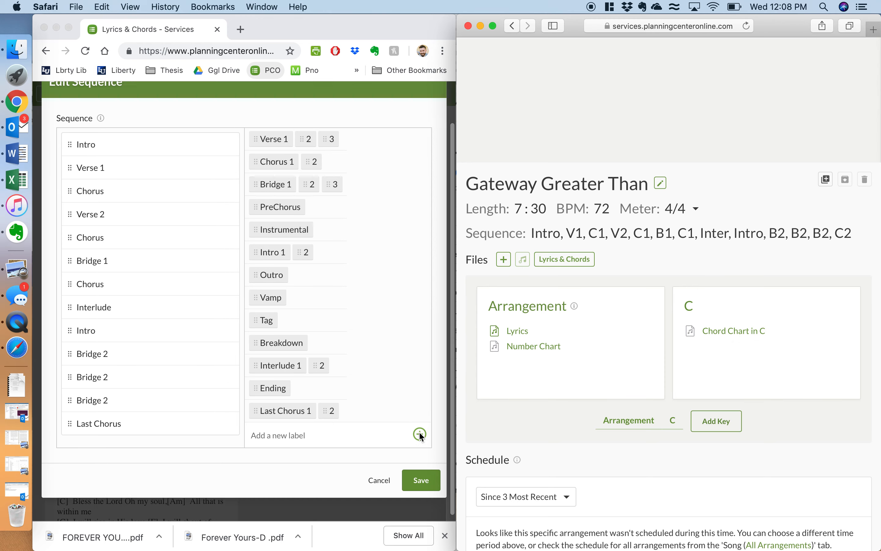
pyautogui.click(422, 482)
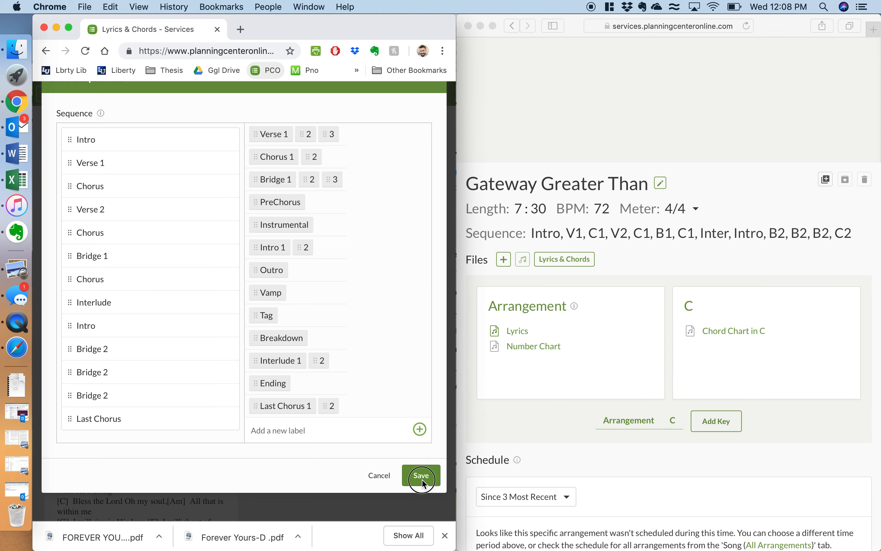
pyautogui.rightClick(391, 476)
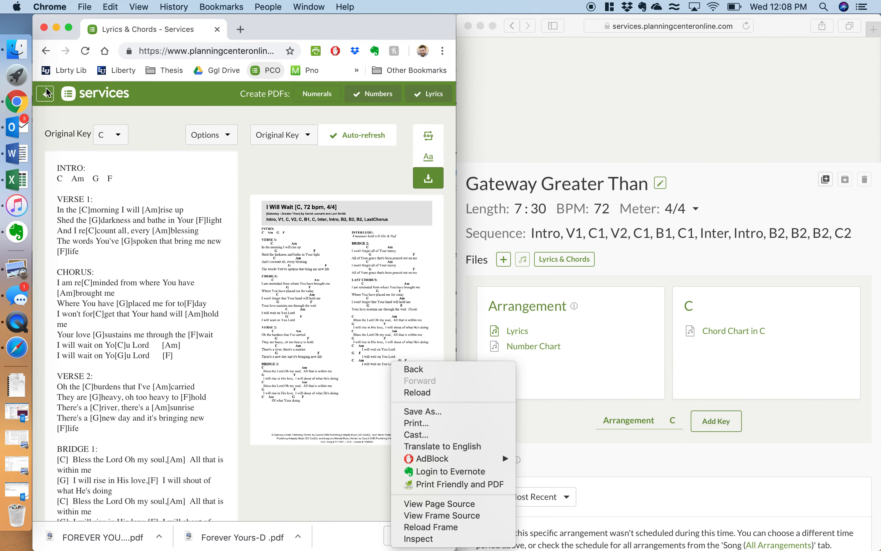
pyautogui.click(46, 95)
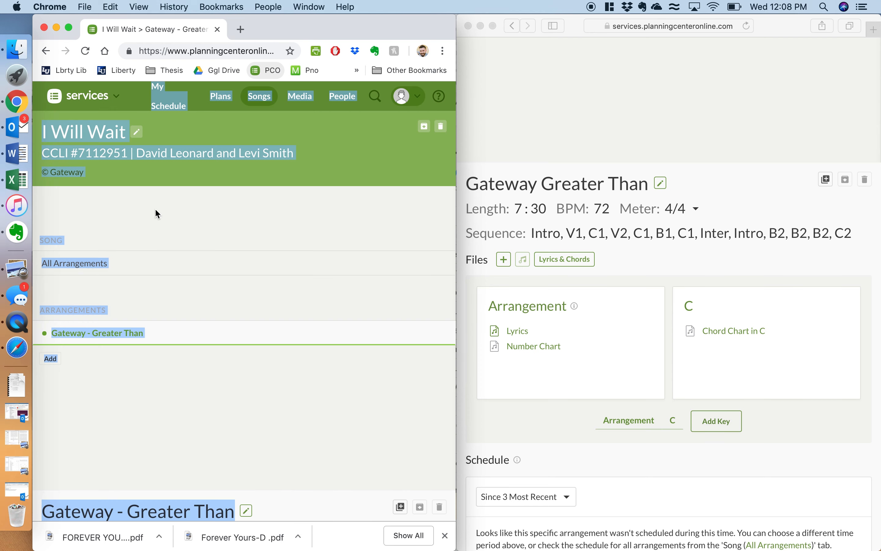
pyautogui.scroll(-12, 155, 208)
pyautogui.click(253, 278)
pyautogui.scroll(4, 225, 255)
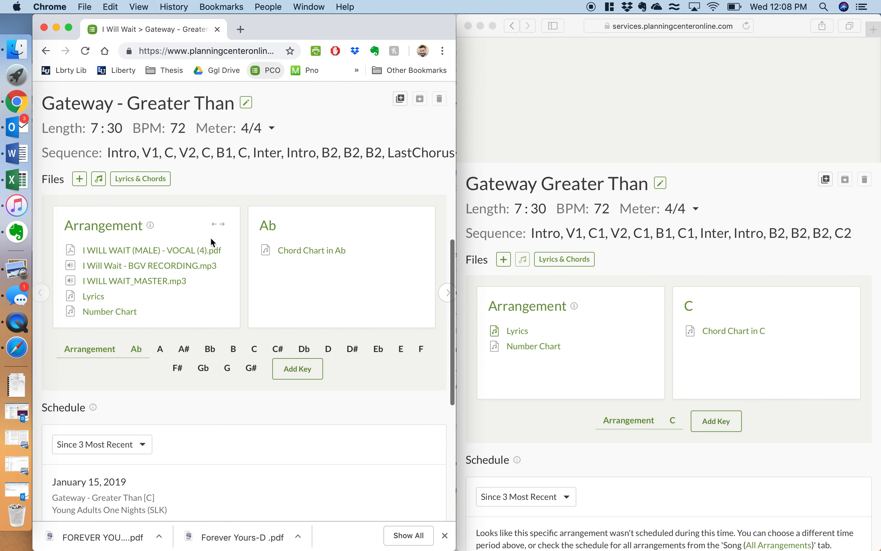
# Step: Attach the YouTube video I Will Wait (Live) found by searching 'I Will Wait gateway'
pyautogui.click(505, 260)
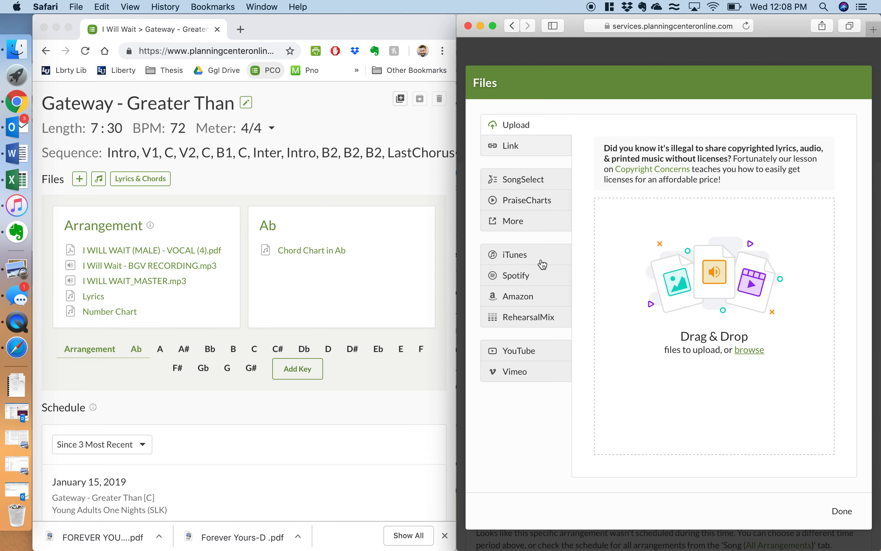
pyautogui.click(507, 347)
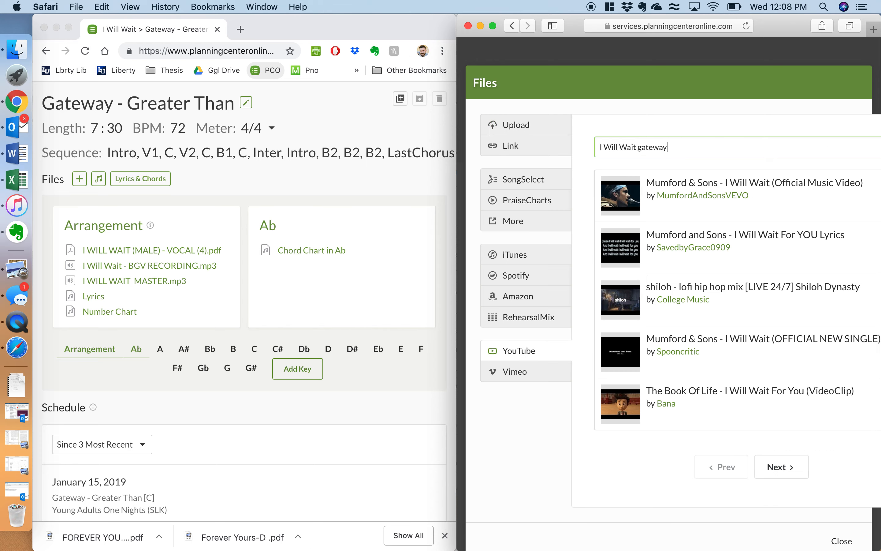
pyautogui.press('Return')
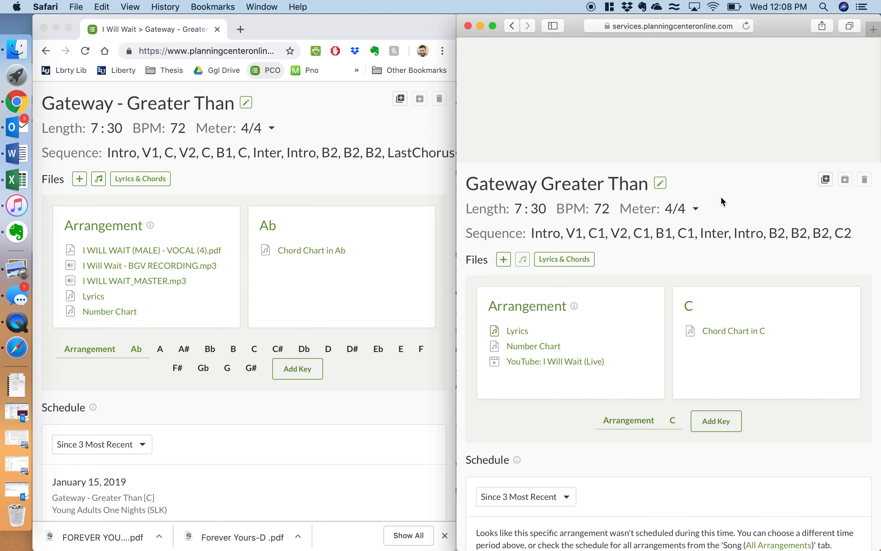
# Step: Download the original Gateway arrangement's male vocal PDF in Chrome and open its lyrics and chords
pyautogui.click(243, 301)
pyautogui.moveTo(255, 252)
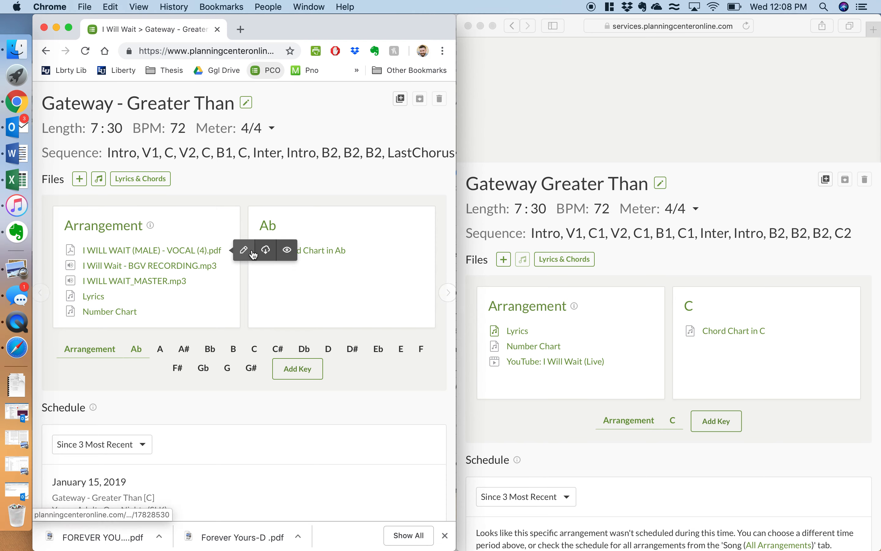
pyautogui.click(269, 255)
pyautogui.moveTo(190, 270)
pyautogui.moveTo(114, 312)
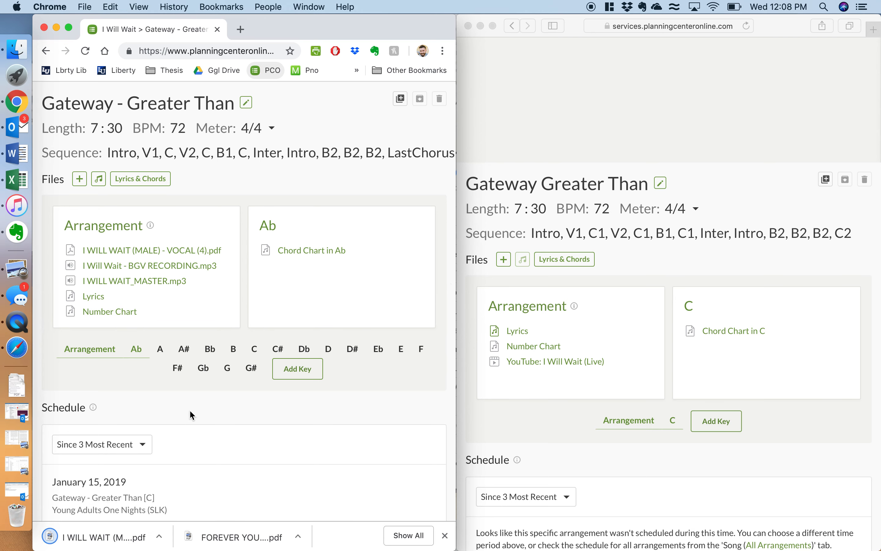
pyautogui.click(153, 185)
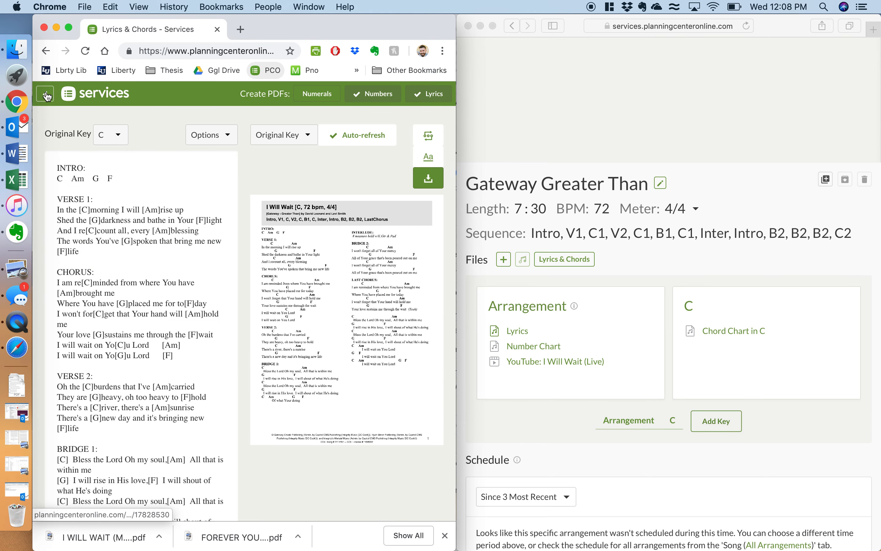
# Step: Upload I WILL WAIT (MALE) - VOCAL (4).pdf from Finder's Downloads to the new arrangement, then close Finder
pyautogui.click(47, 95)
pyautogui.scroll(-10, 233, 291)
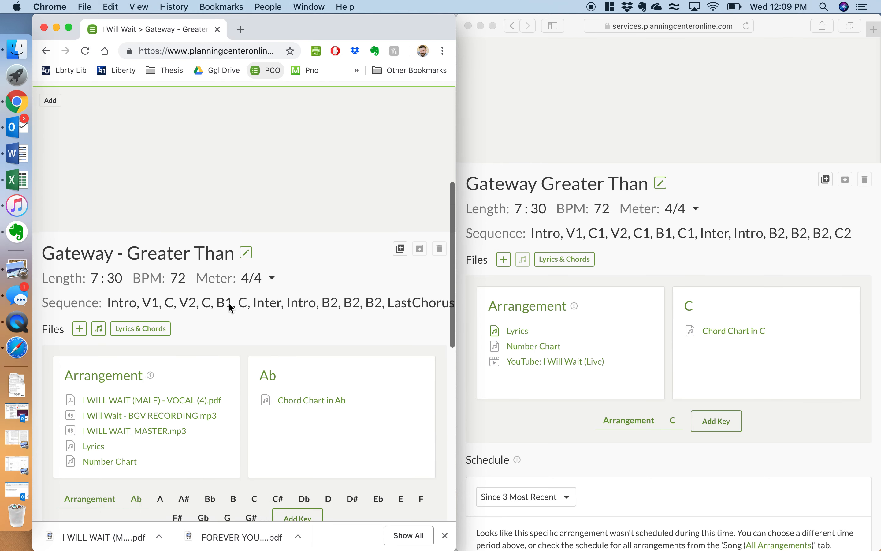
pyautogui.scroll(-4, 228, 302)
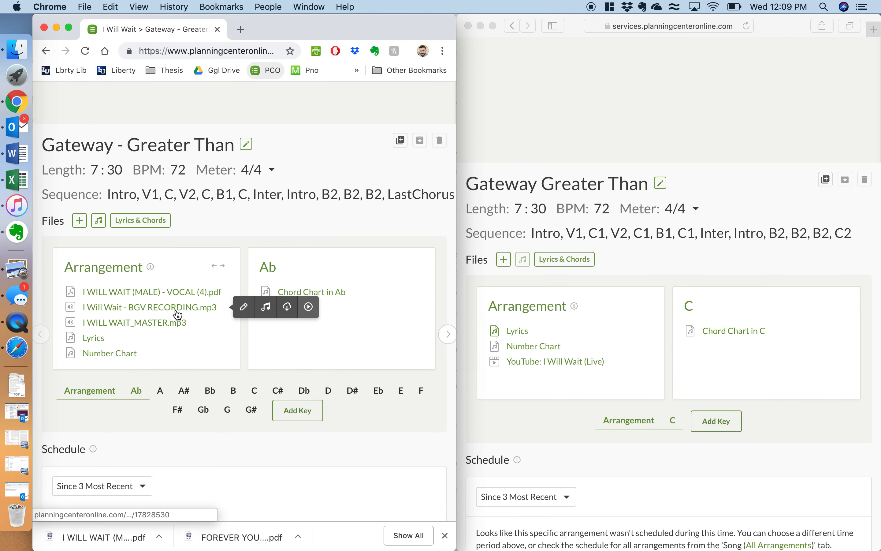
pyautogui.click(19, 55)
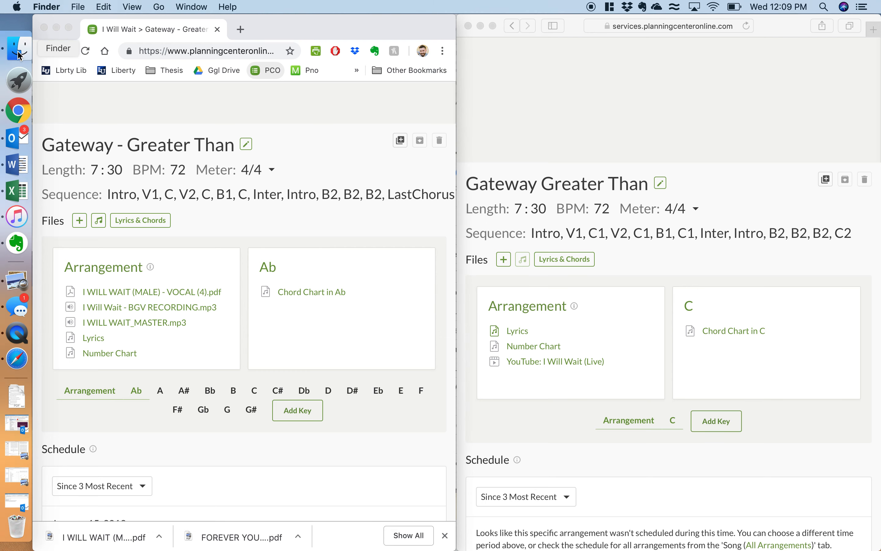
pyautogui.moveTo(221, 236); pyautogui.dragTo(617, 325)
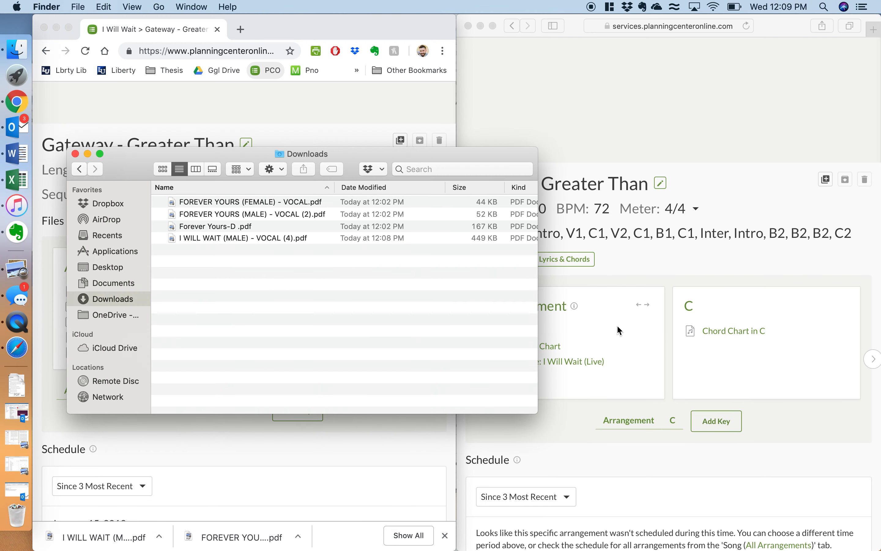
pyautogui.click(660, 265)
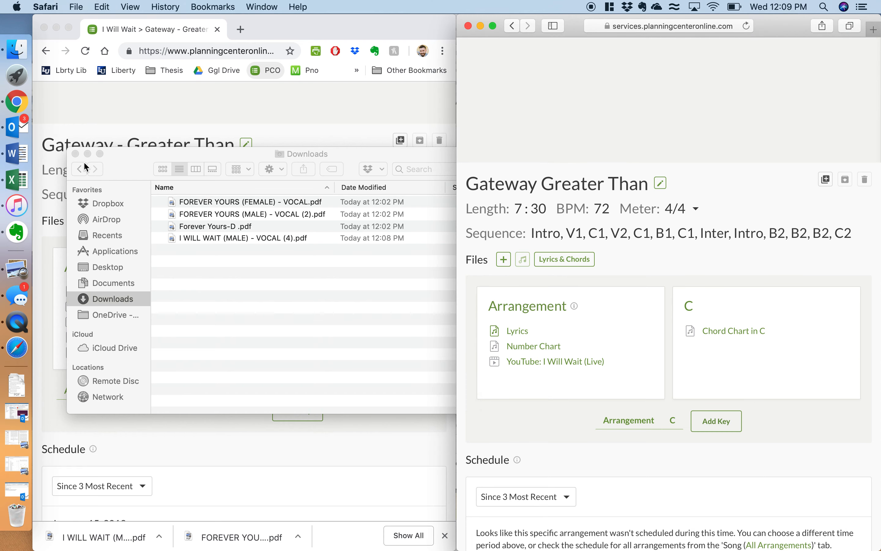
pyautogui.click(75, 154)
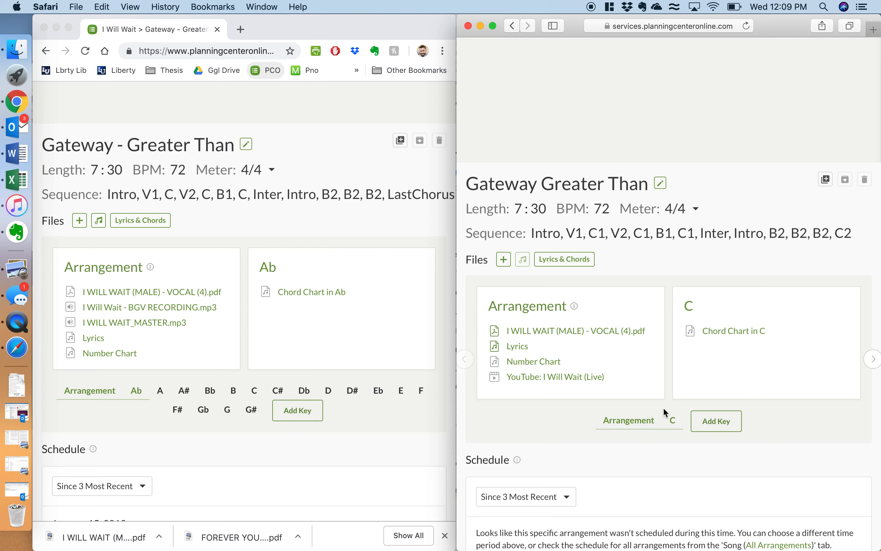
pyautogui.moveTo(647, 364)
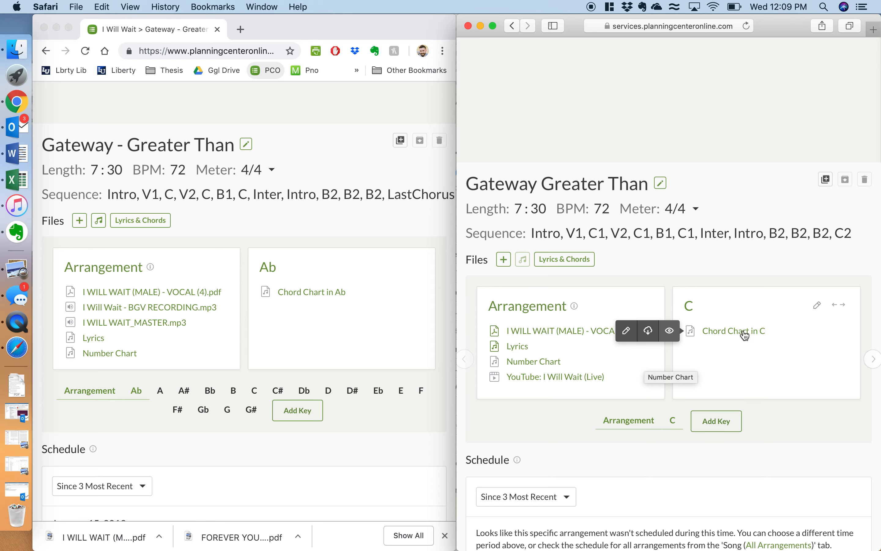
# Step: Describe the key of C as 'Original Guy Key', checking the live recording's key in the music library
pyautogui.click(817, 306)
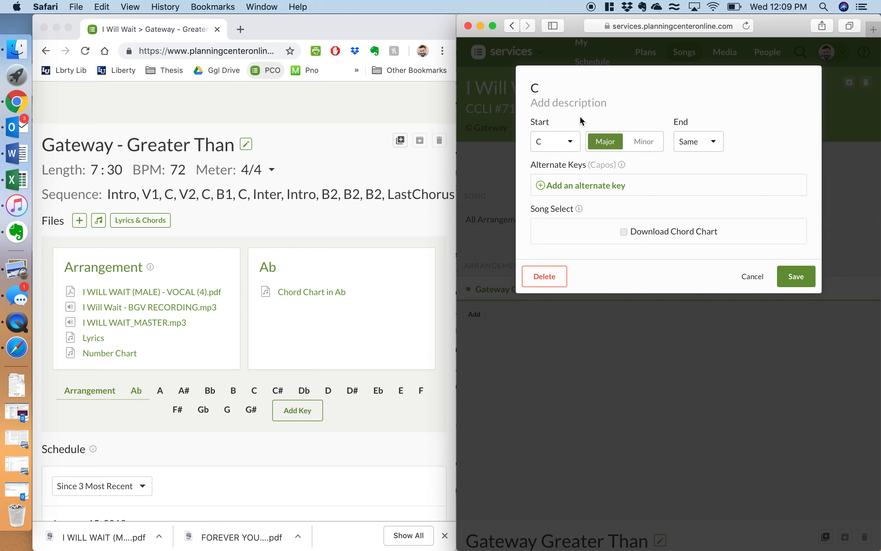
pyautogui.click(575, 104)
pyautogui.write('Origi')
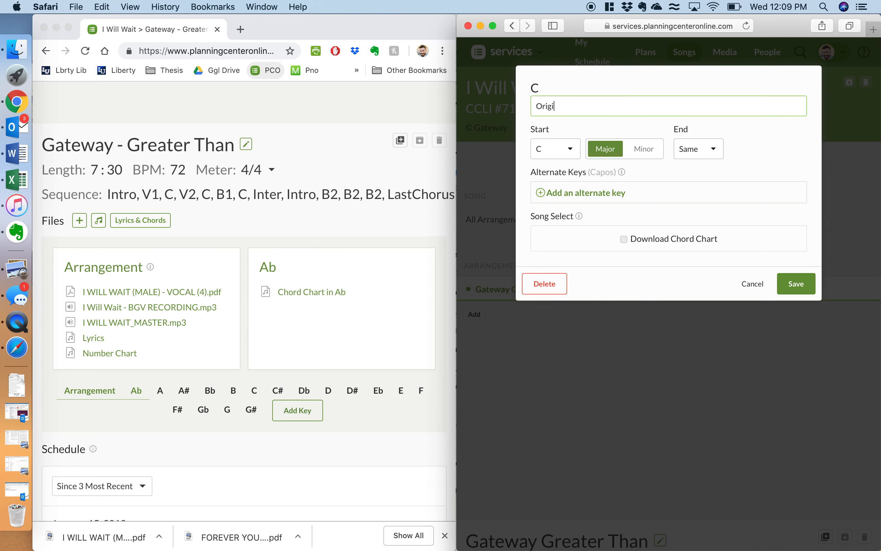
pyautogui.write('nal')
pyautogui.click(17, 205)
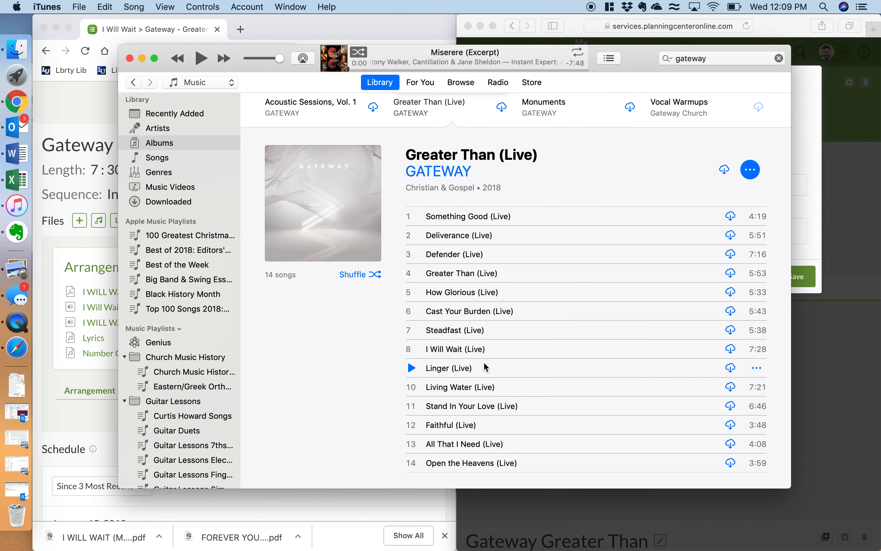
pyautogui.doubleClick(475, 351)
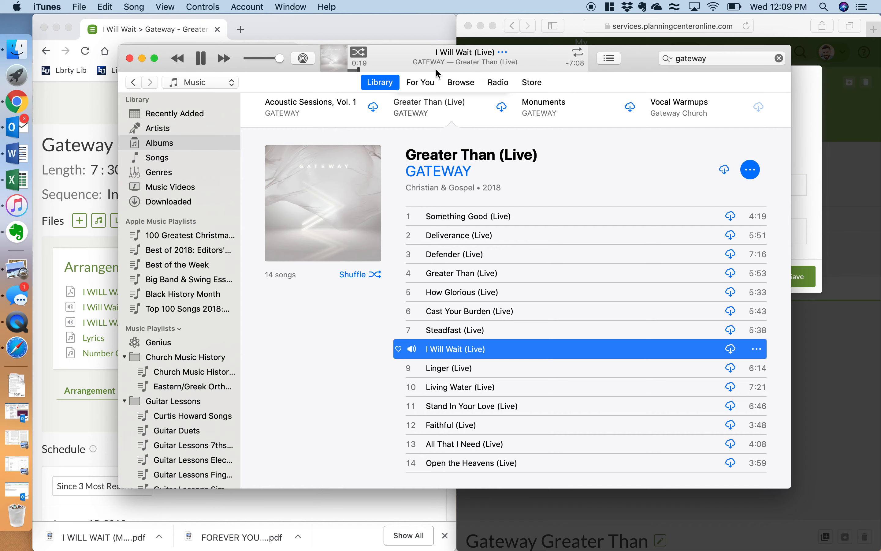
pyautogui.click(200, 58)
pyautogui.click(834, 225)
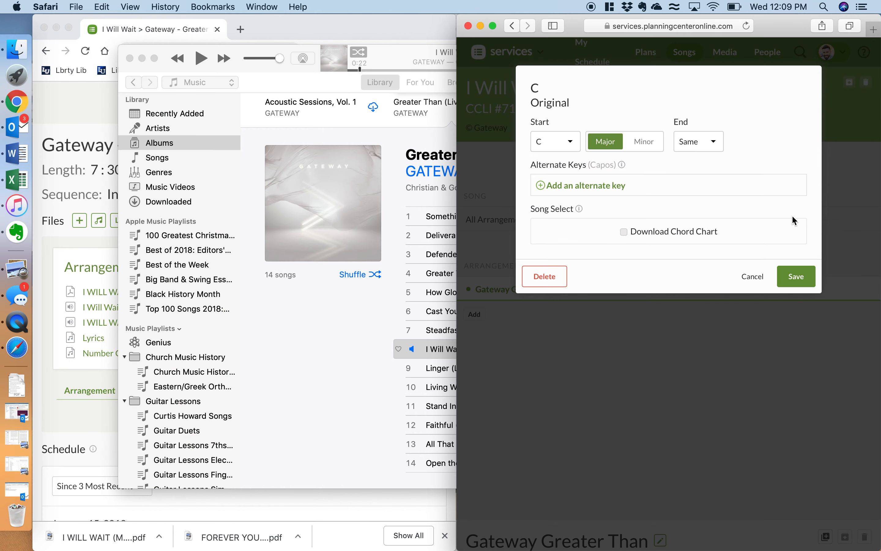
pyautogui.click(589, 104)
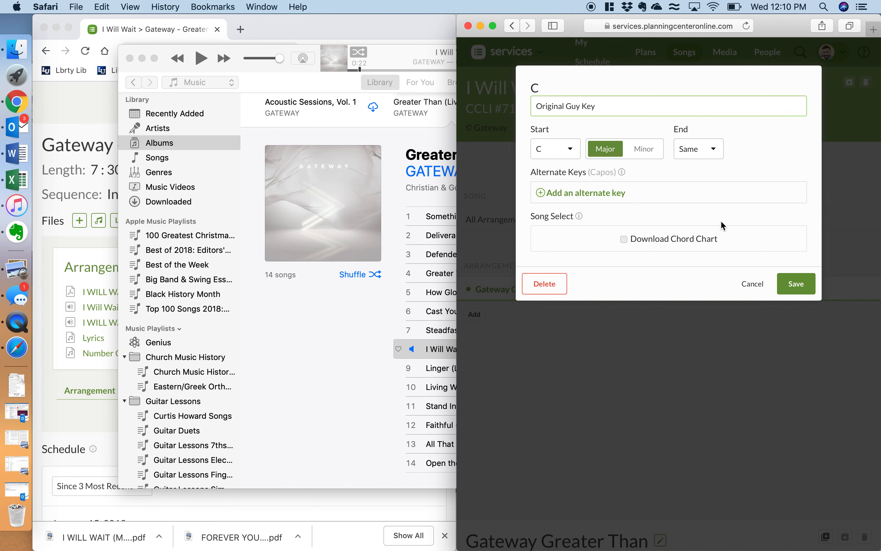
pyautogui.click(787, 284)
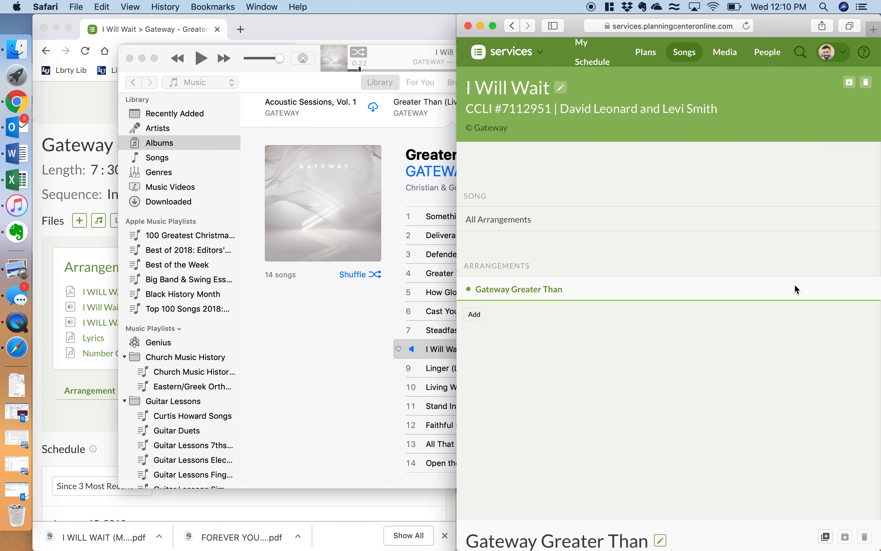